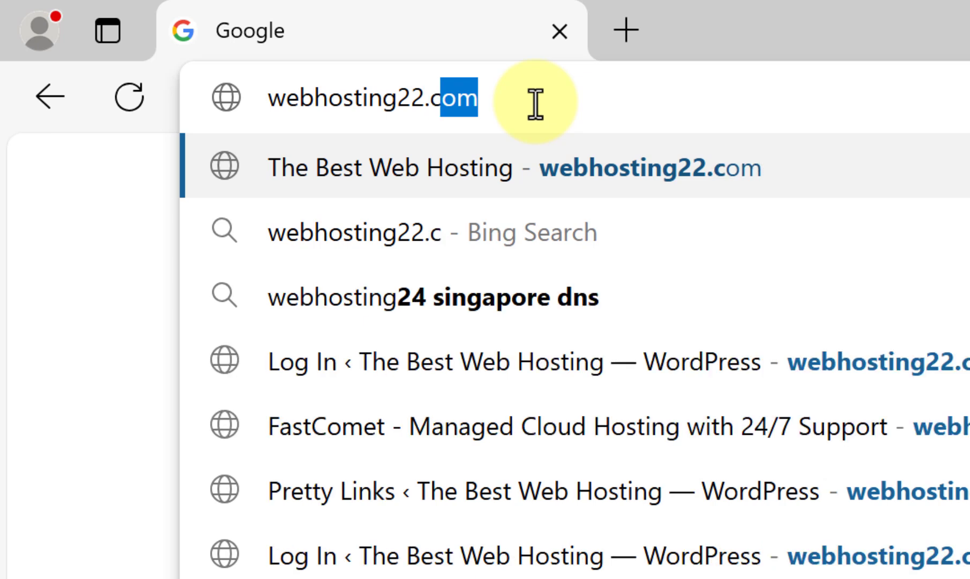
# - Go to webhosting22.com/fc and open the web hosting order page from the FastComet homepage
pyautogui.write('/')
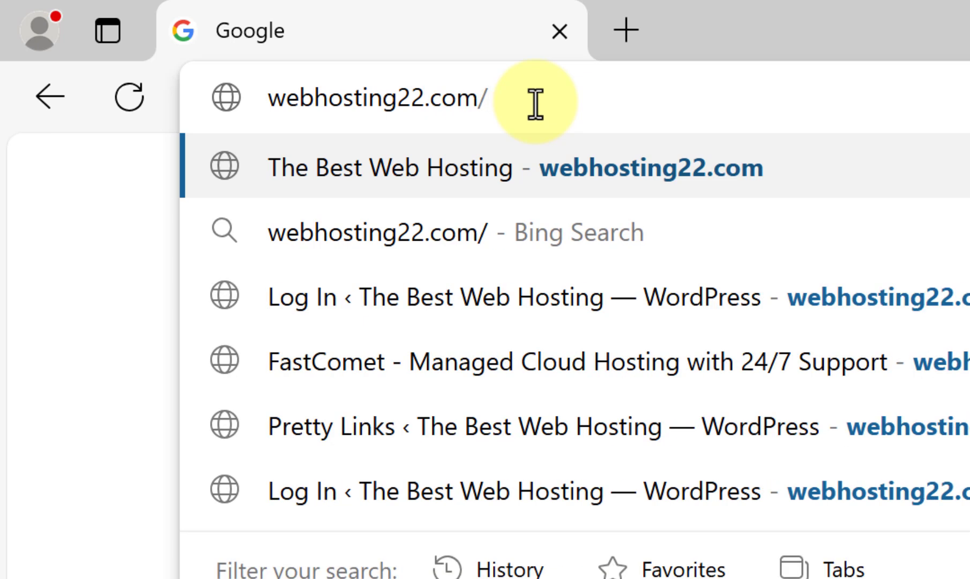
pyautogui.write('fc')
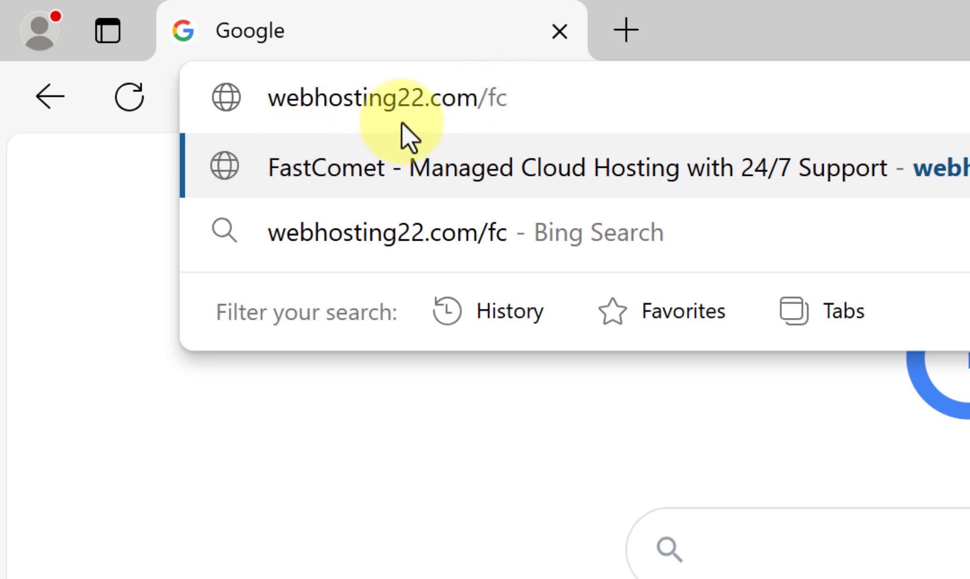
pyautogui.click(282, 432)
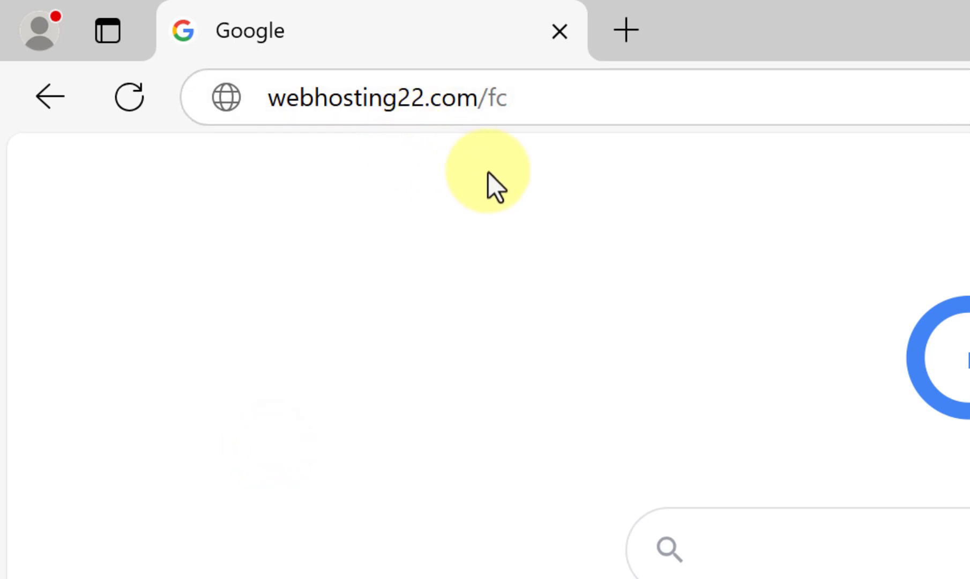
pyautogui.click(565, 106)
pyautogui.press('Return')
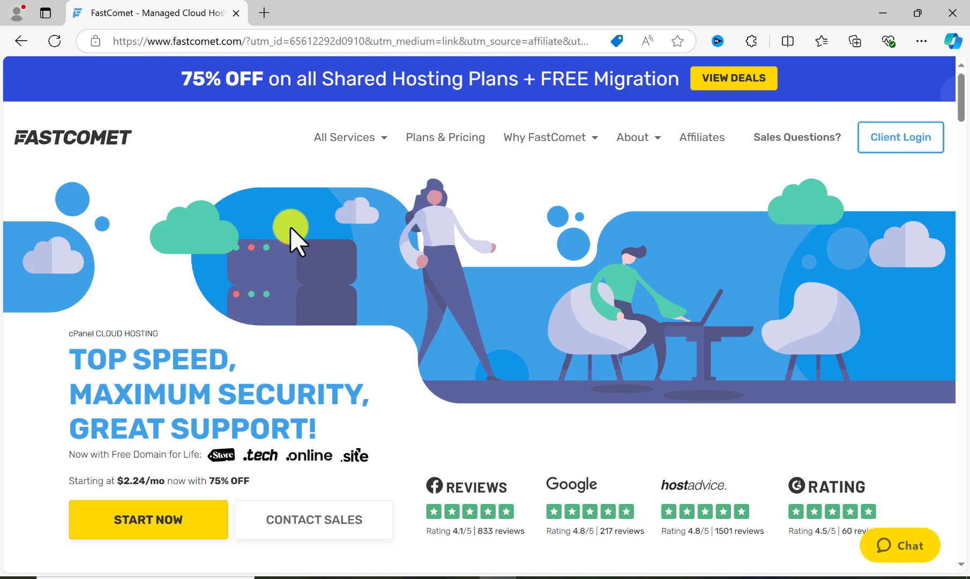
pyautogui.scroll(-3, 291, 231)
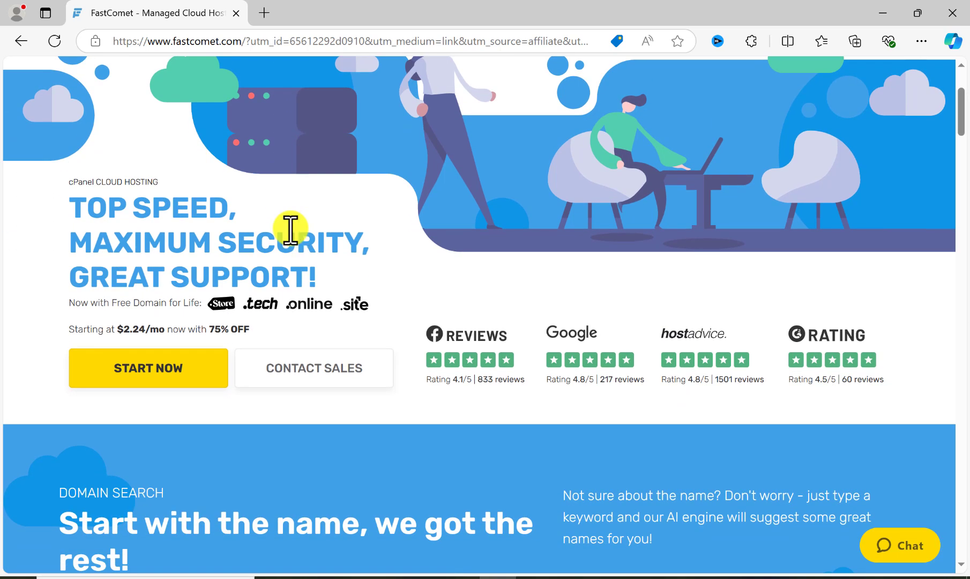
pyautogui.click(149, 370)
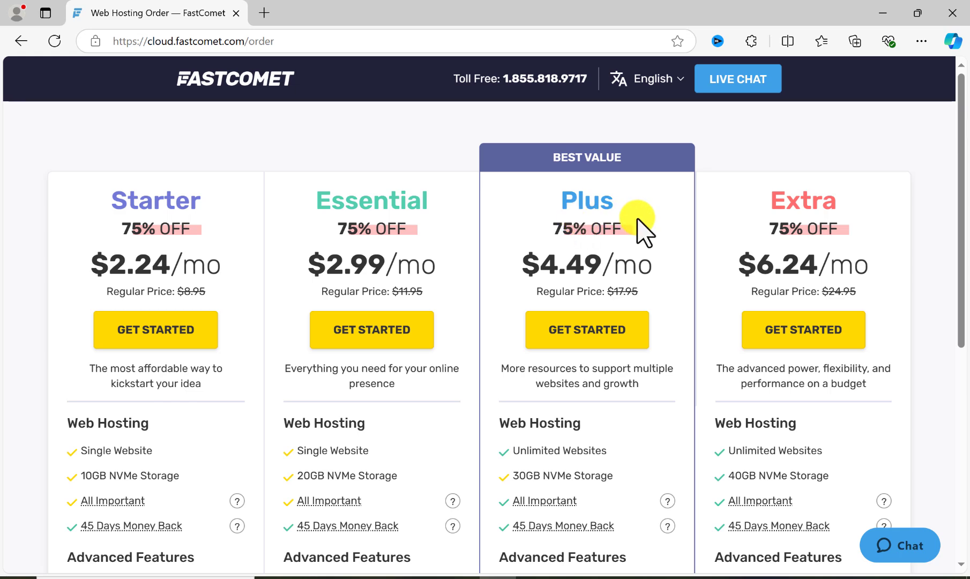
# - Examine the Starter plan's price, web hosting features, All Important details, advanced features and essential features
pyautogui.scroll(-3, 479, 236)
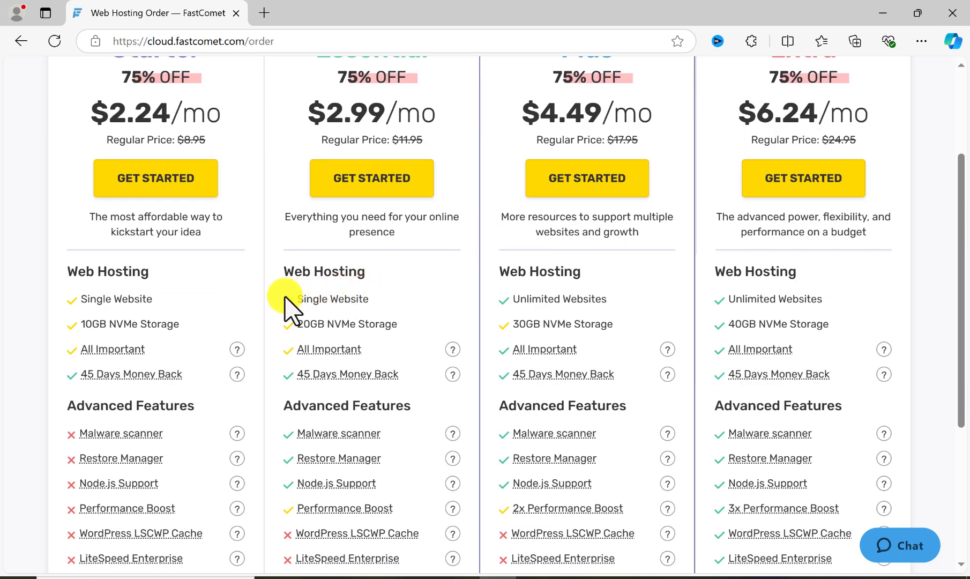
pyautogui.scroll(2, 285, 298)
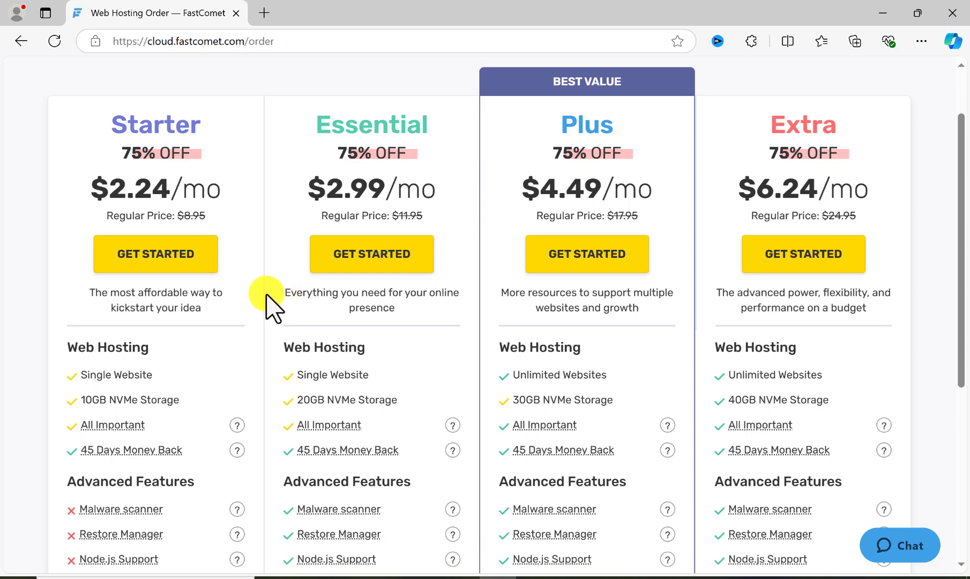
pyautogui.scroll(1, 271, 300)
pyautogui.scroll(-1, 156, 255)
pyautogui.scroll(-1, 95, 298)
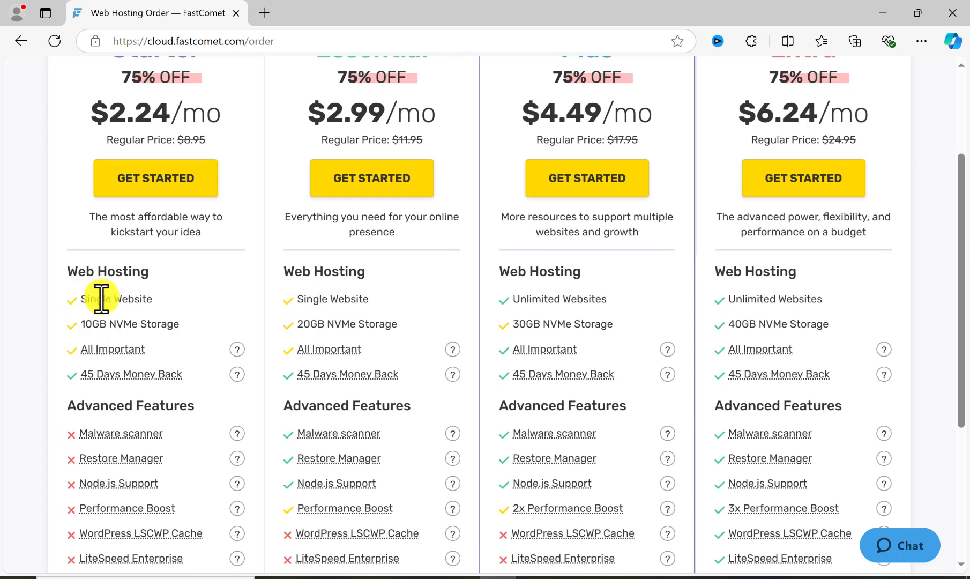
pyautogui.scroll(-2, 110, 295)
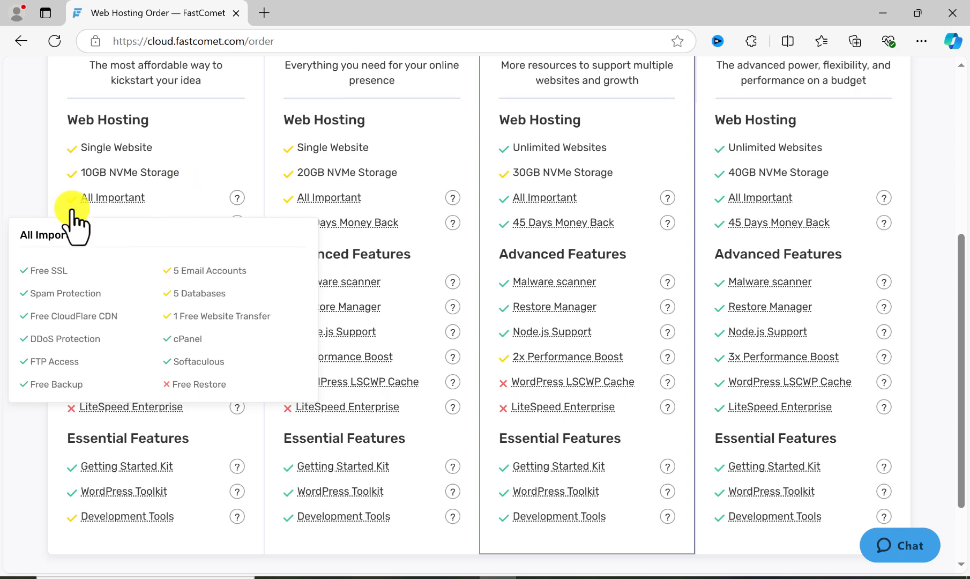
pyautogui.moveTo(94, 230)
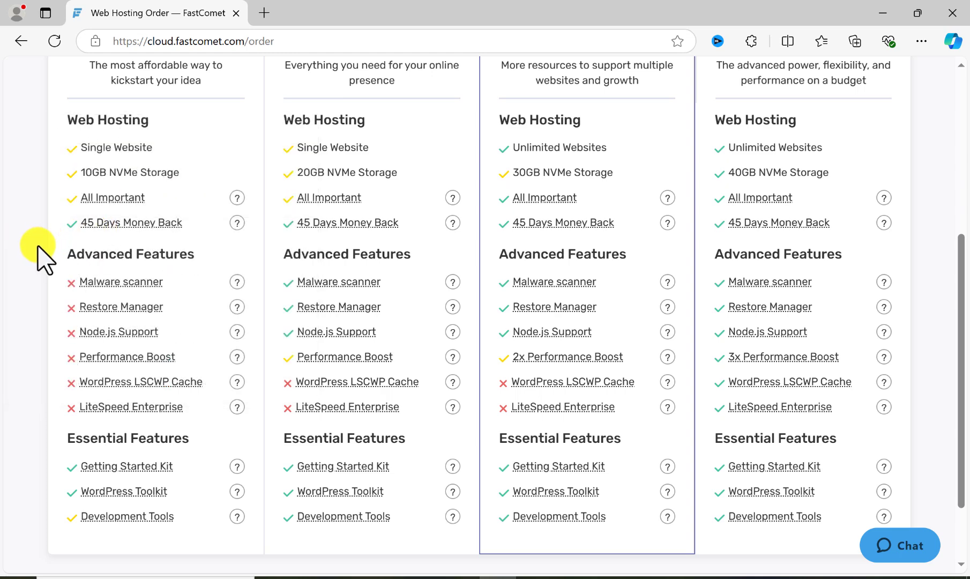
pyautogui.scroll(-1, 46, 249)
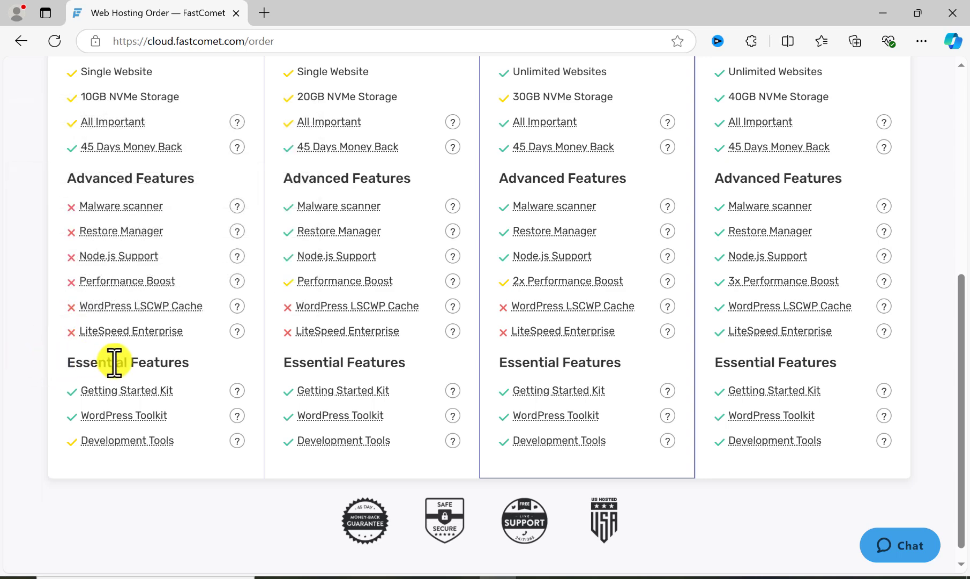
pyautogui.scroll(2, 26, 375)
pyautogui.scroll(2, 21, 370)
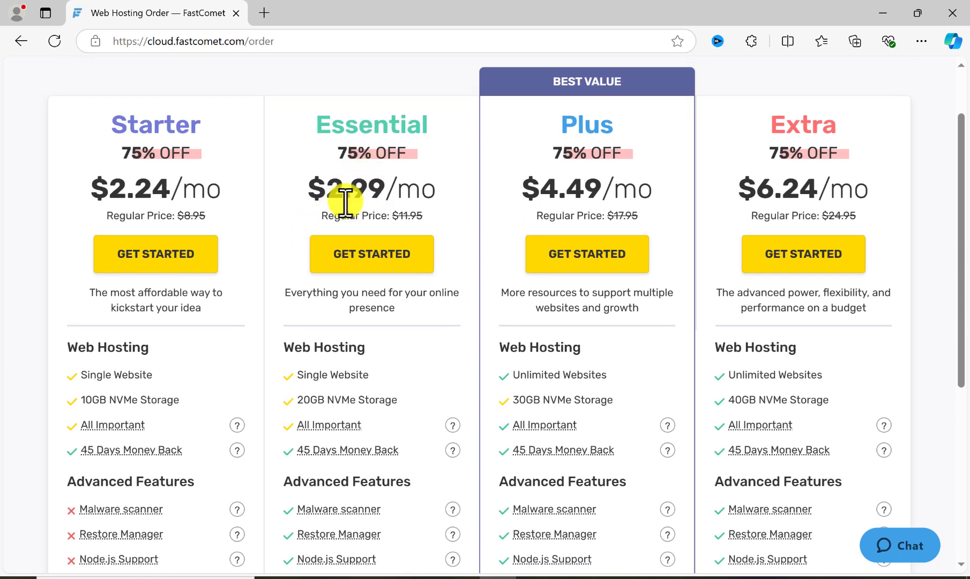
# - Compare the prices, storage, website limits and advanced features of the Essential, Plus and Extra plans
pyautogui.scroll(-1, 364, 277)
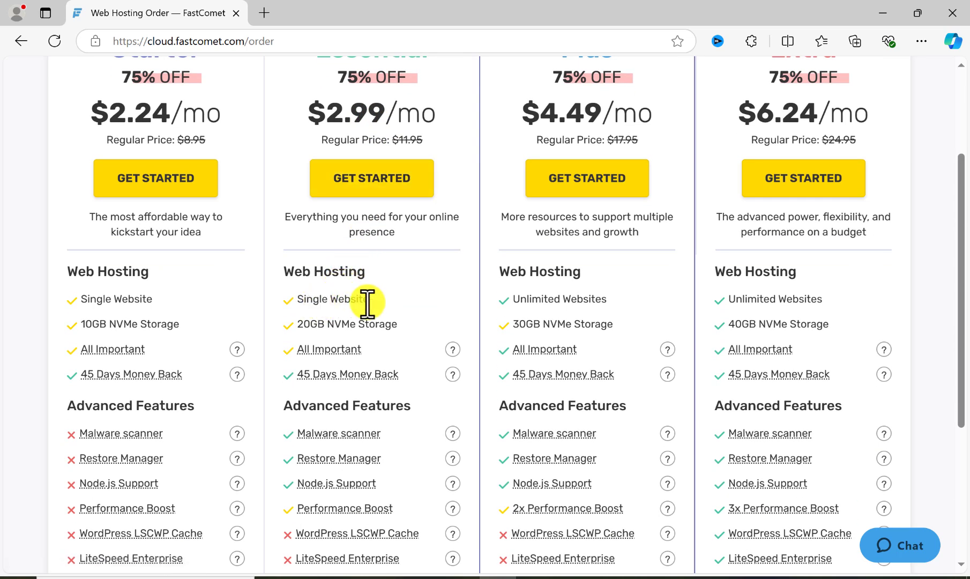
pyautogui.scroll(-1, 367, 303)
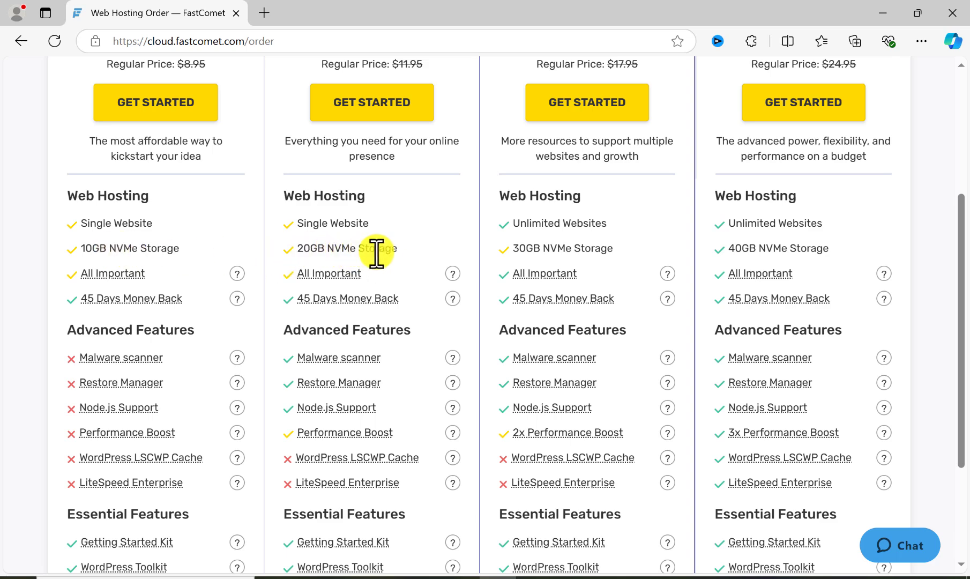
pyautogui.scroll(2, 593, 147)
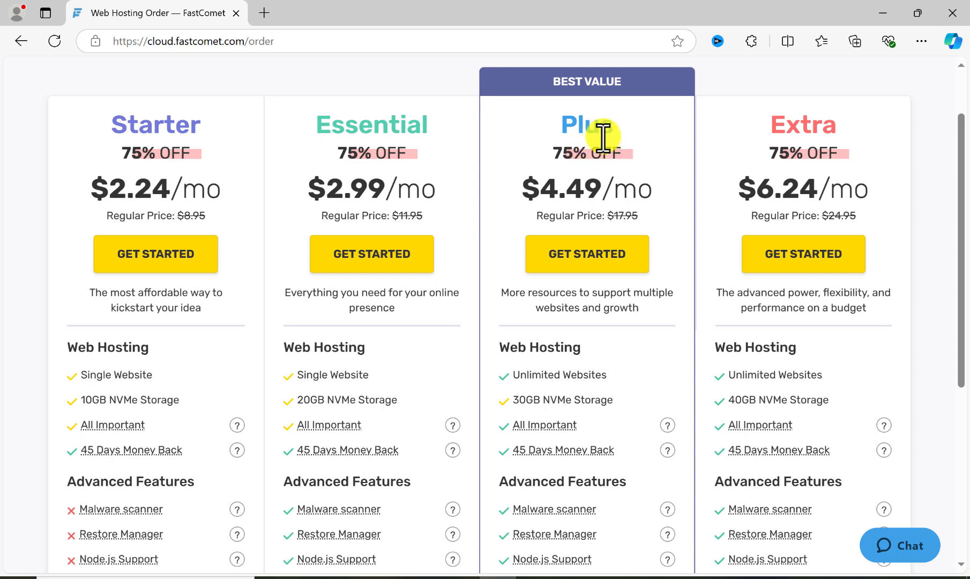
pyautogui.scroll(1, 589, 150)
pyautogui.scroll(-1, 617, 236)
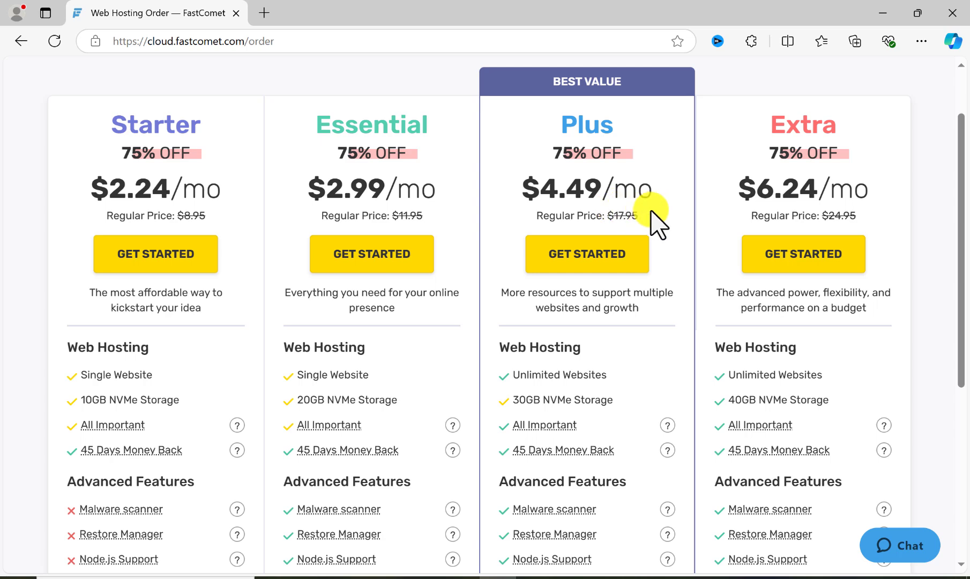
pyautogui.scroll(-1, 518, 322)
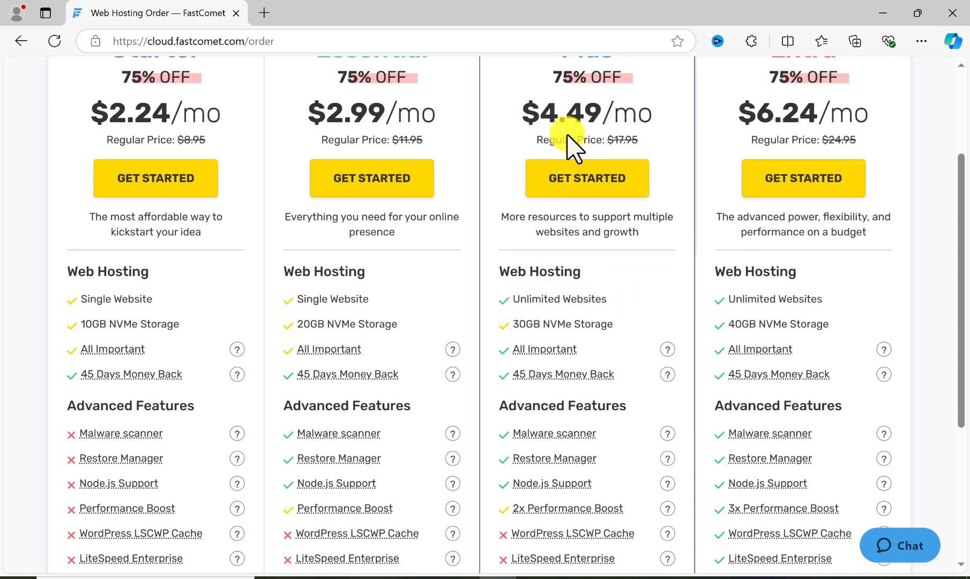
pyautogui.scroll(1, 590, 153)
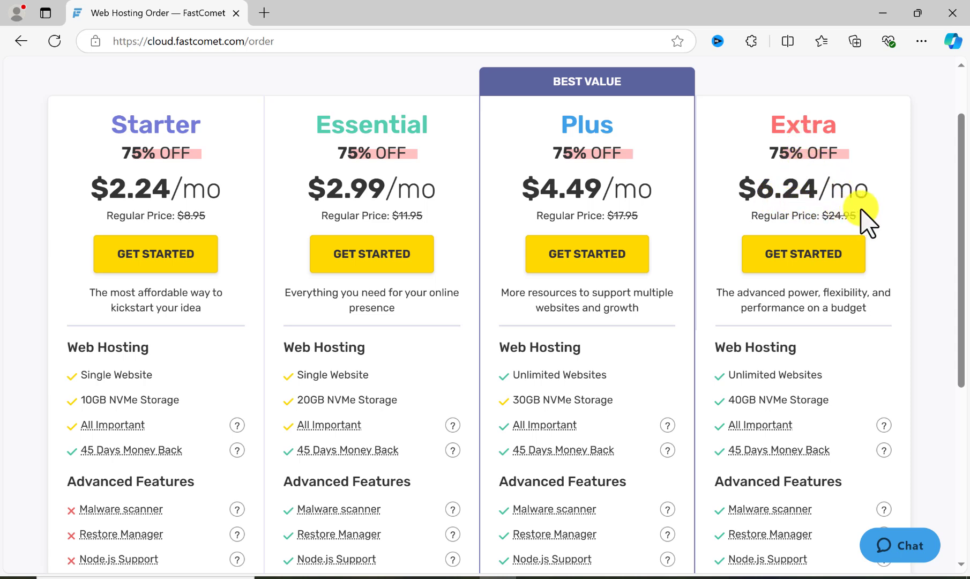
pyautogui.scroll(-1, 756, 353)
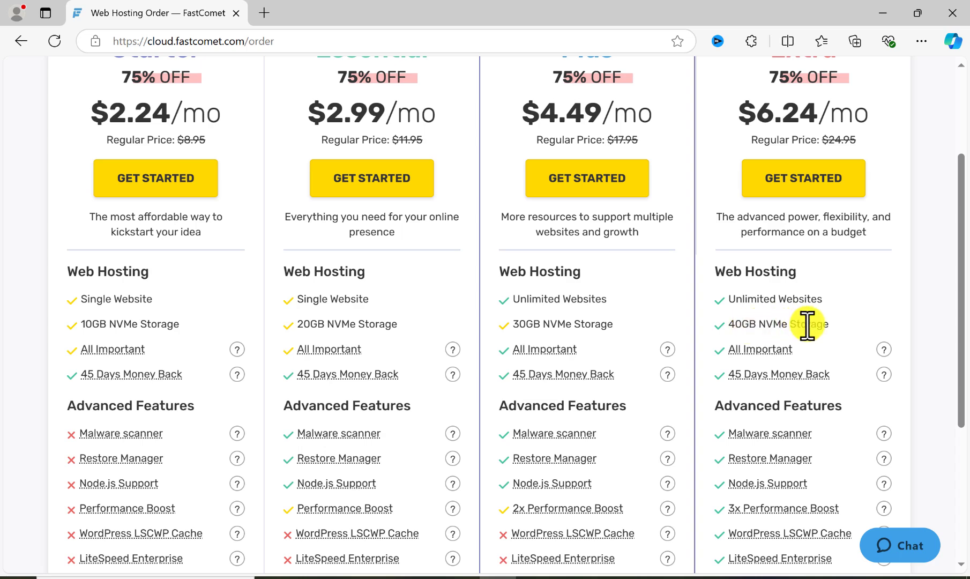
pyautogui.scroll(-3, 803, 337)
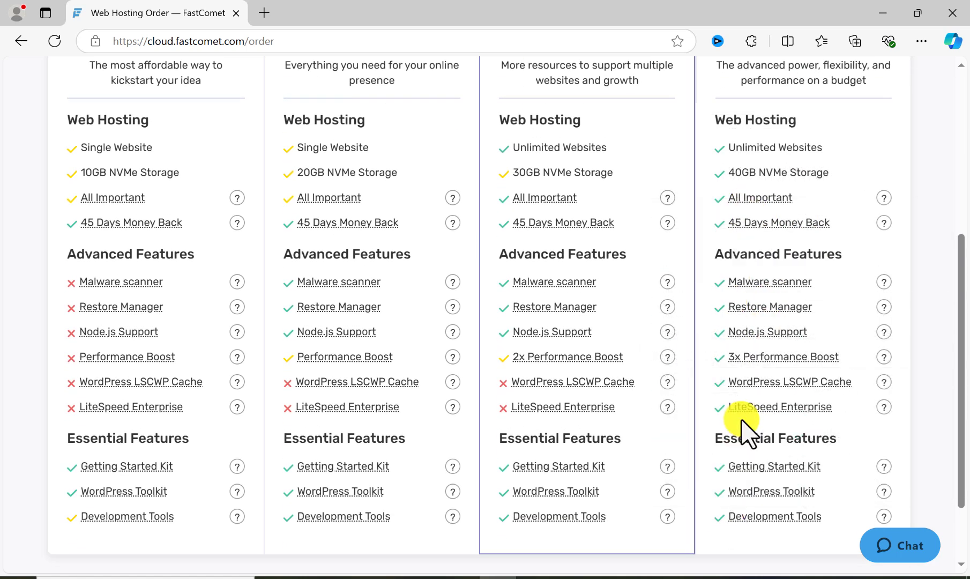
pyautogui.moveTo(96, 357)
pyautogui.scroll(4, 80, 327)
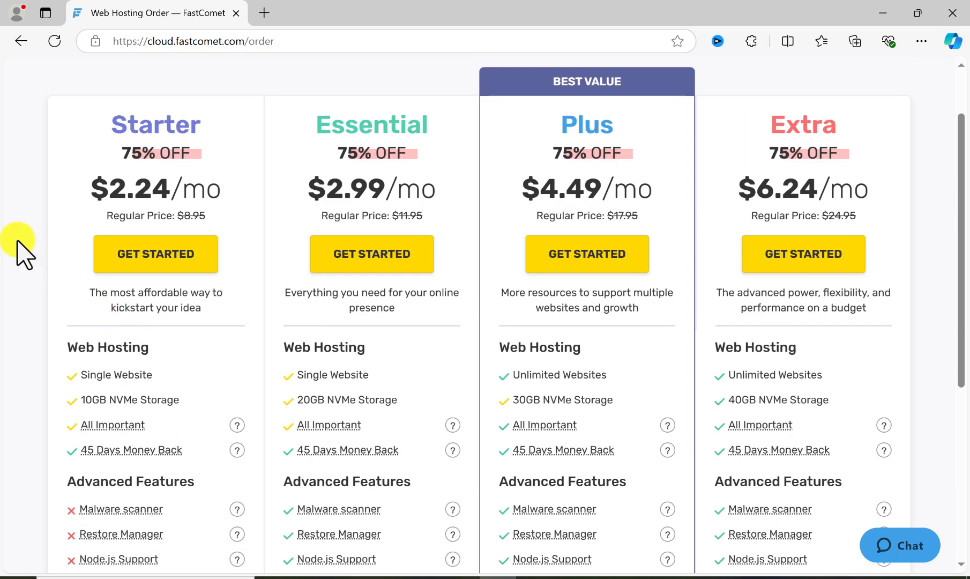
pyautogui.scroll(2, 24, 252)
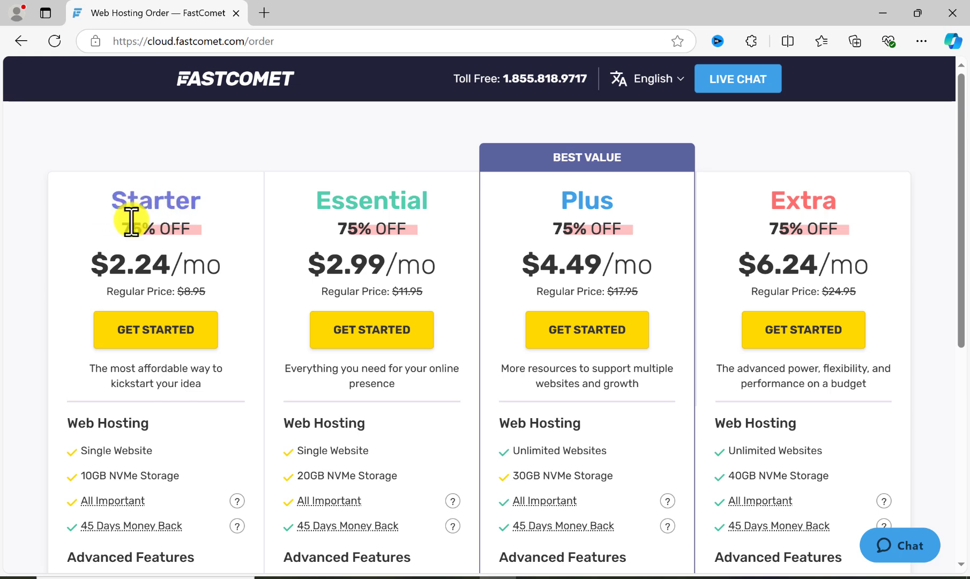
# - Review the Starter plan once more and start an order for it
pyautogui.scroll(-3, 168, 279)
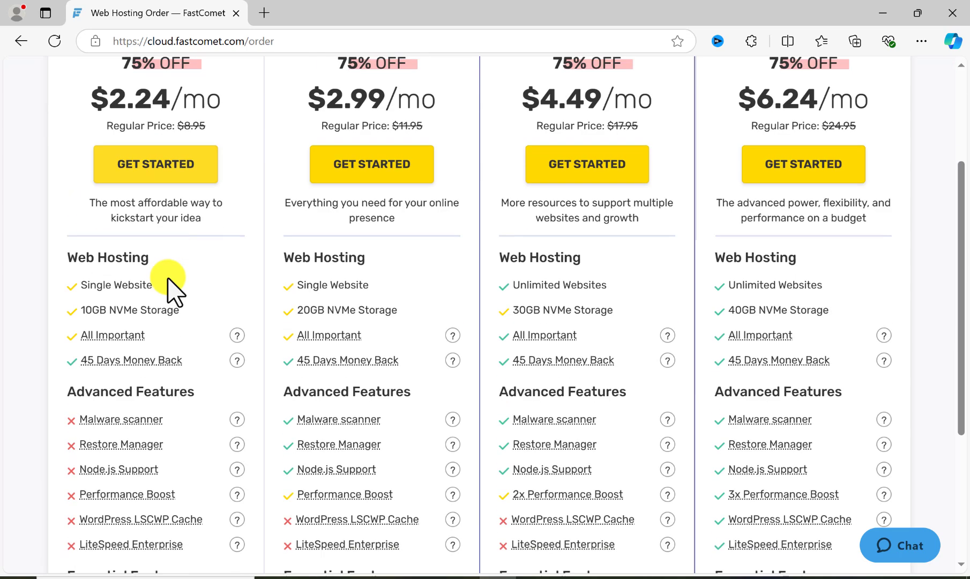
pyautogui.scroll(-1, 134, 304)
pyautogui.scroll(5, 134, 325)
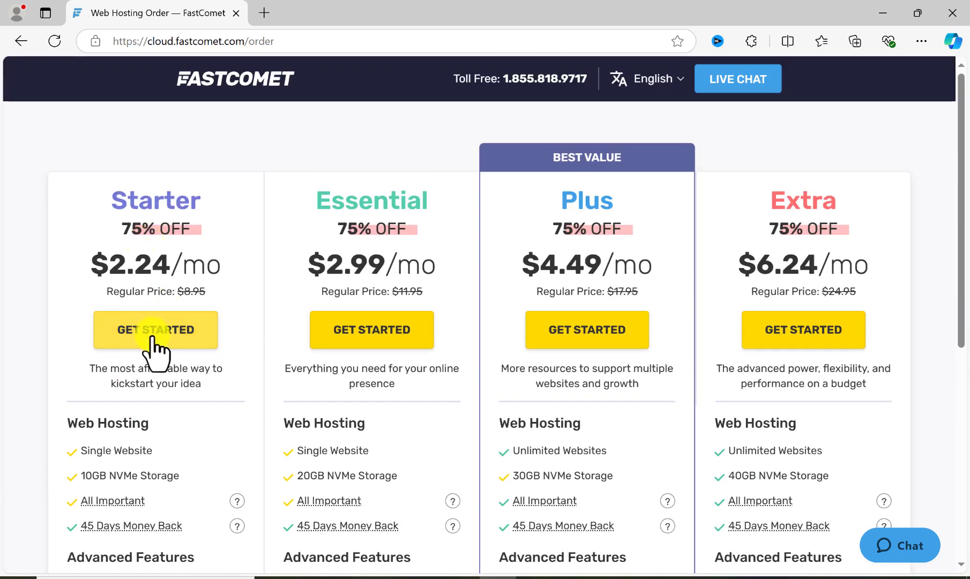
pyautogui.click(152, 330)
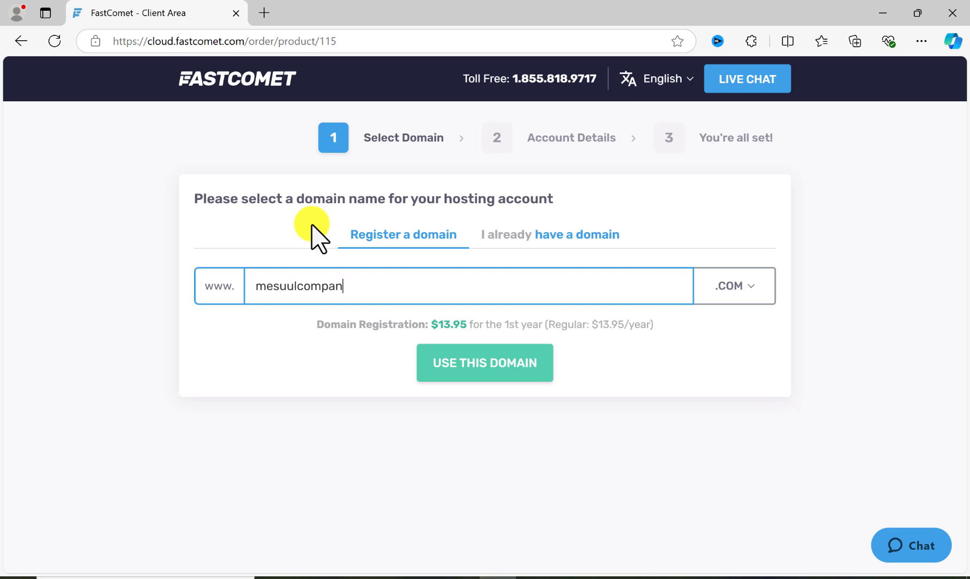
# - Browse the available domain extensions, choose the free .online one for mesuulcompany, and use this domain for the hosting account
pyautogui.click(748, 292)
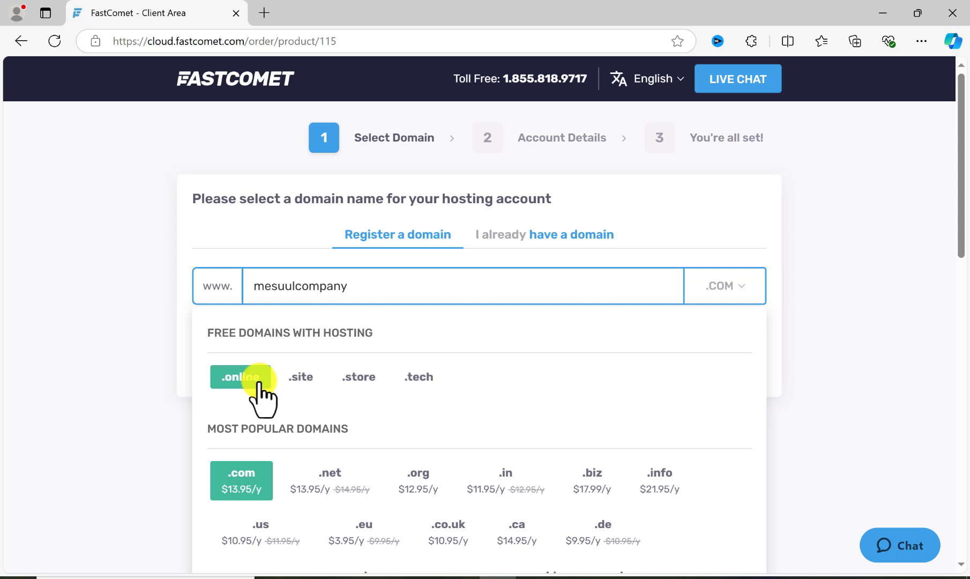
pyautogui.scroll(-2, 387, 382)
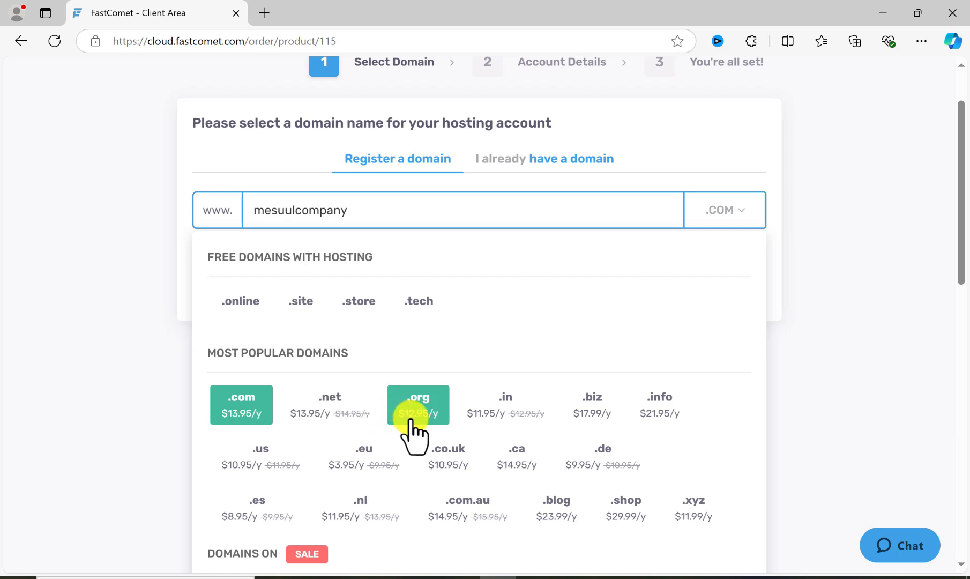
pyautogui.scroll(-4, 520, 433)
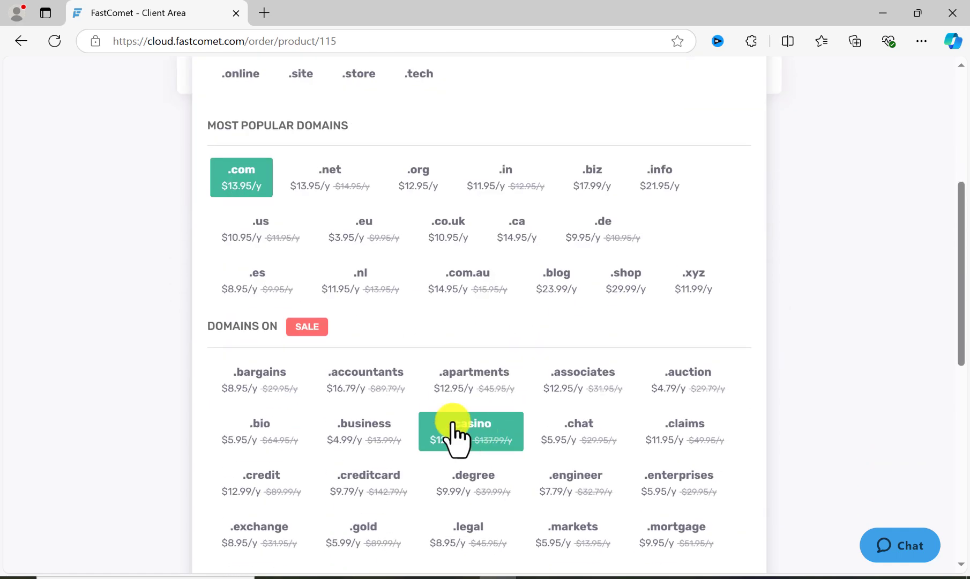
pyautogui.scroll(-4, 326, 305)
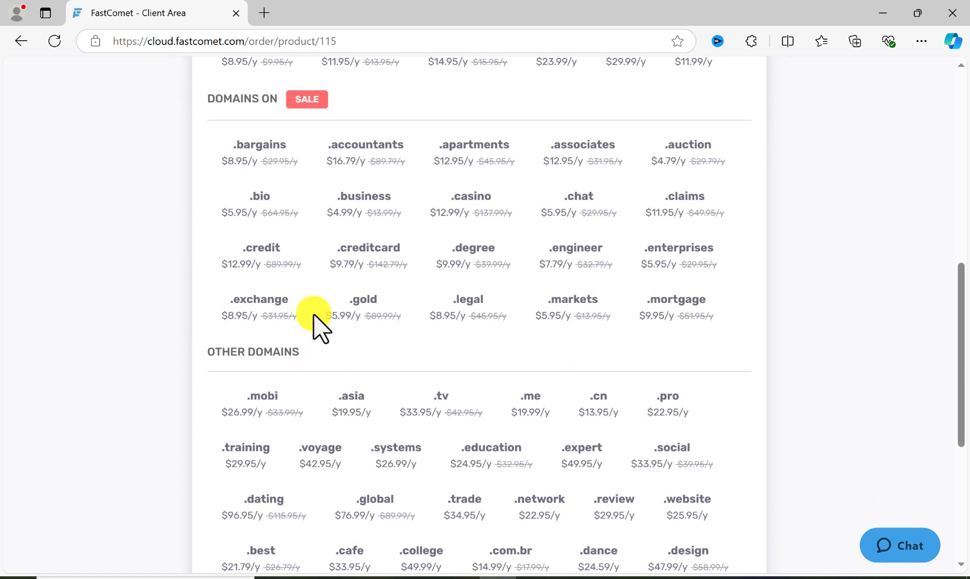
pyautogui.scroll(-5, 321, 360)
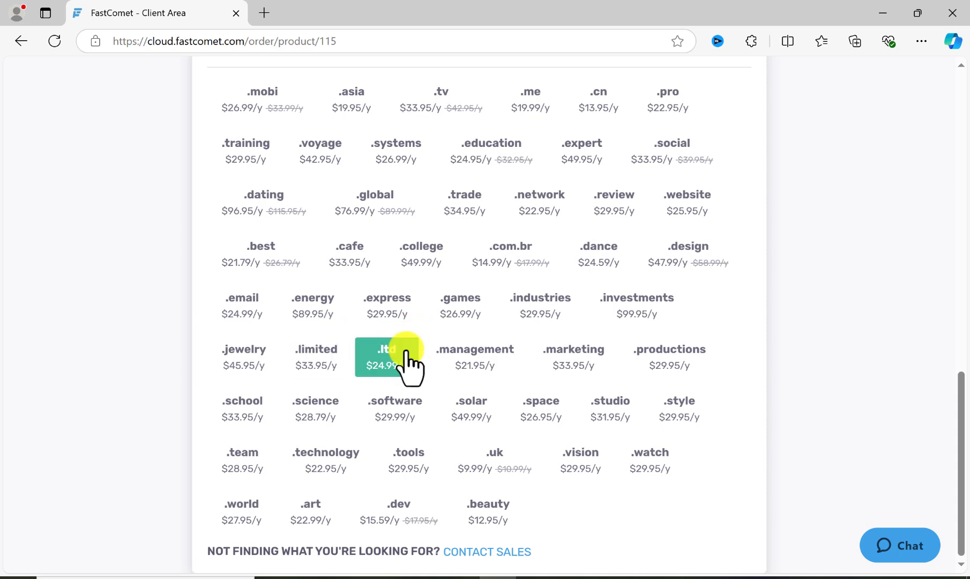
pyautogui.scroll(14, 348, 414)
pyautogui.scroll(-14, 348, 414)
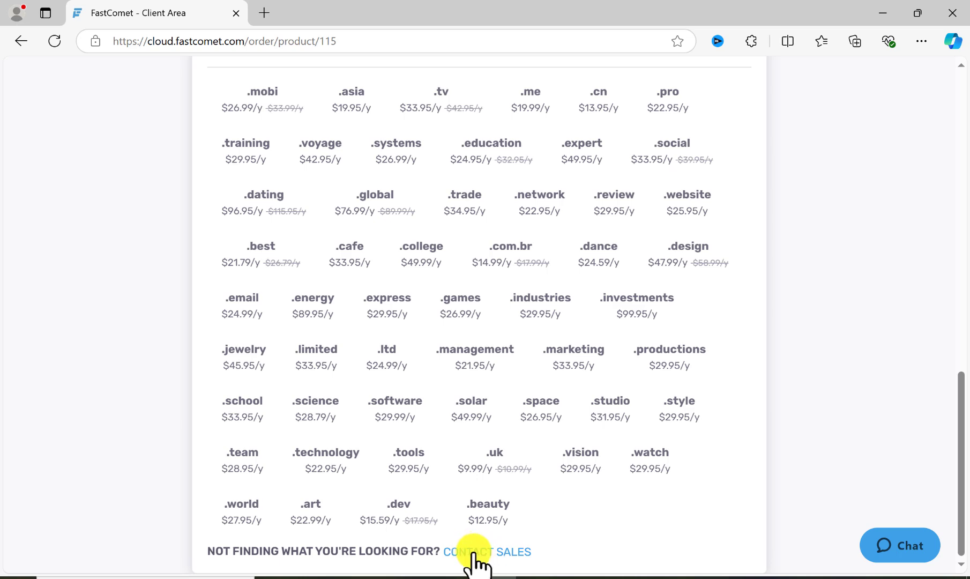
pyautogui.scroll(15, 205, 489)
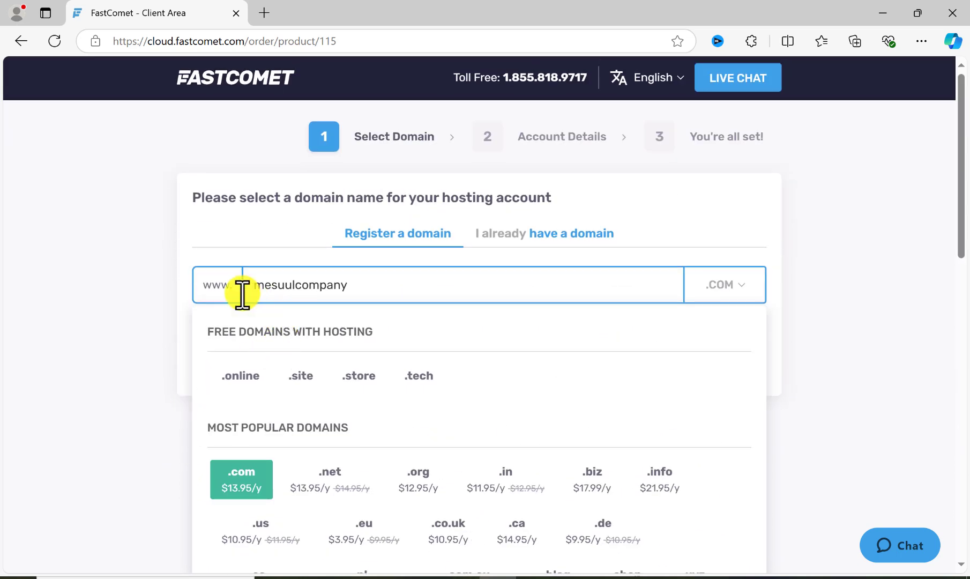
pyautogui.click(242, 381)
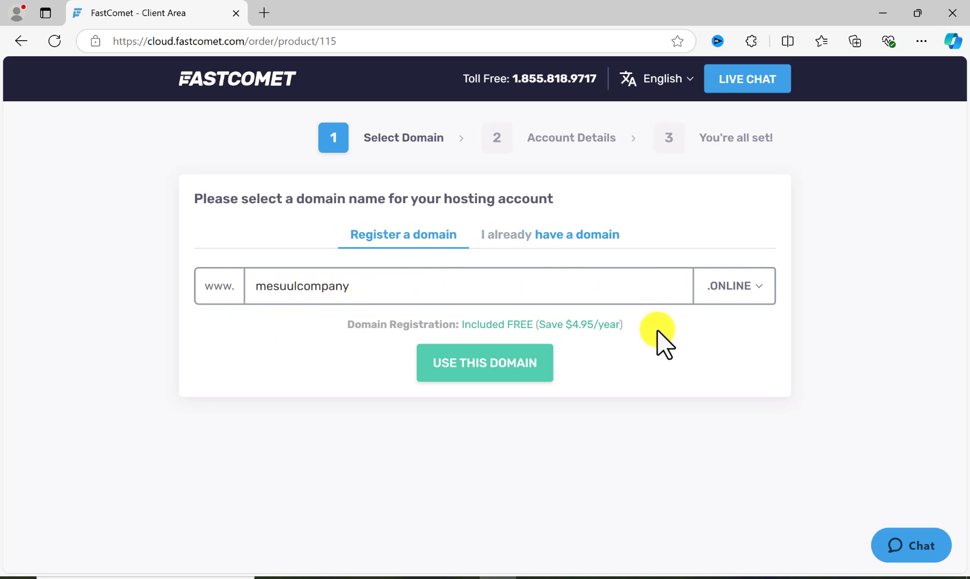
pyautogui.click(486, 370)
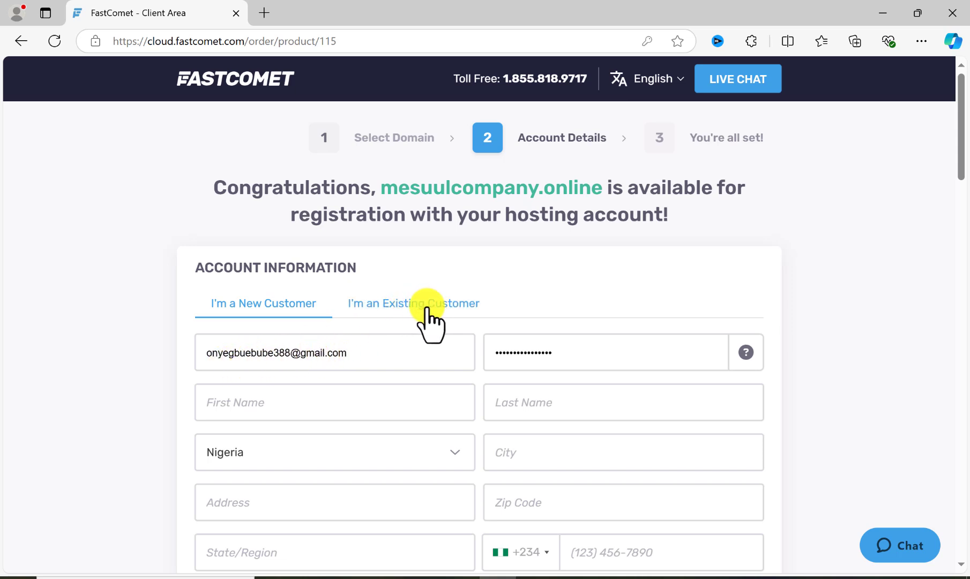
# - Review the new customer account form, including the e-mail, password, name, address, phone, company and tax ID fields
pyautogui.click(364, 355)
pyautogui.click(137, 365)
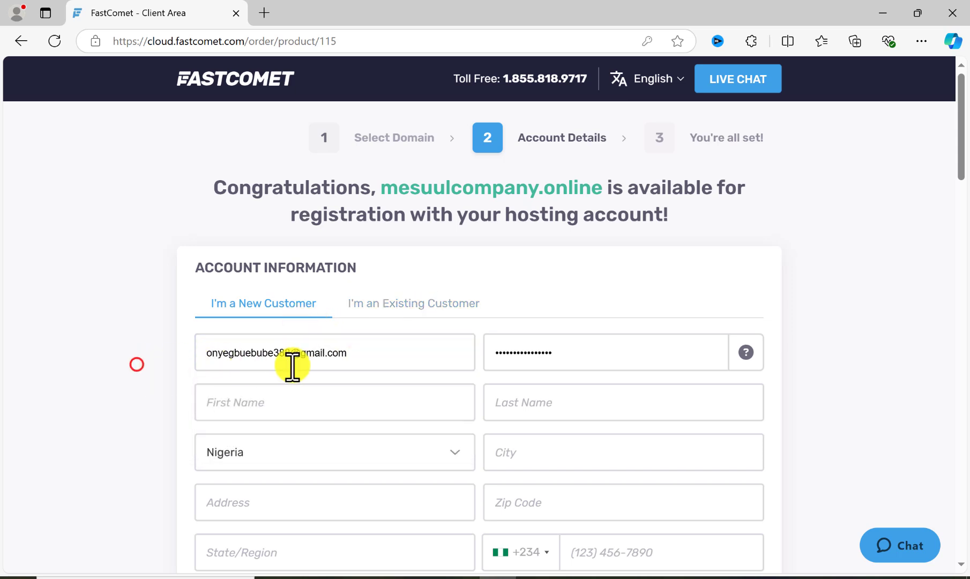
pyautogui.click(352, 356)
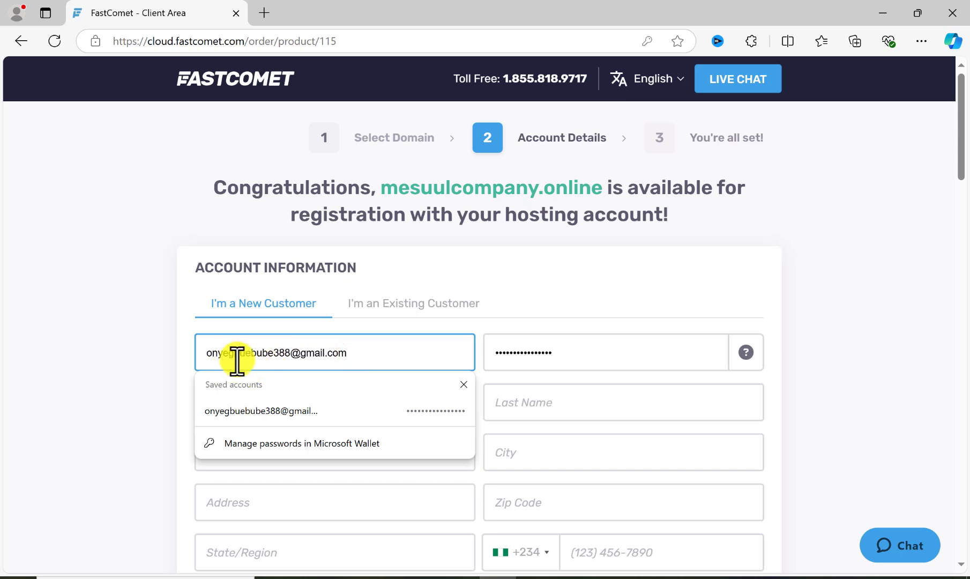
pyautogui.click(461, 382)
pyautogui.click(324, 353)
pyautogui.click(160, 367)
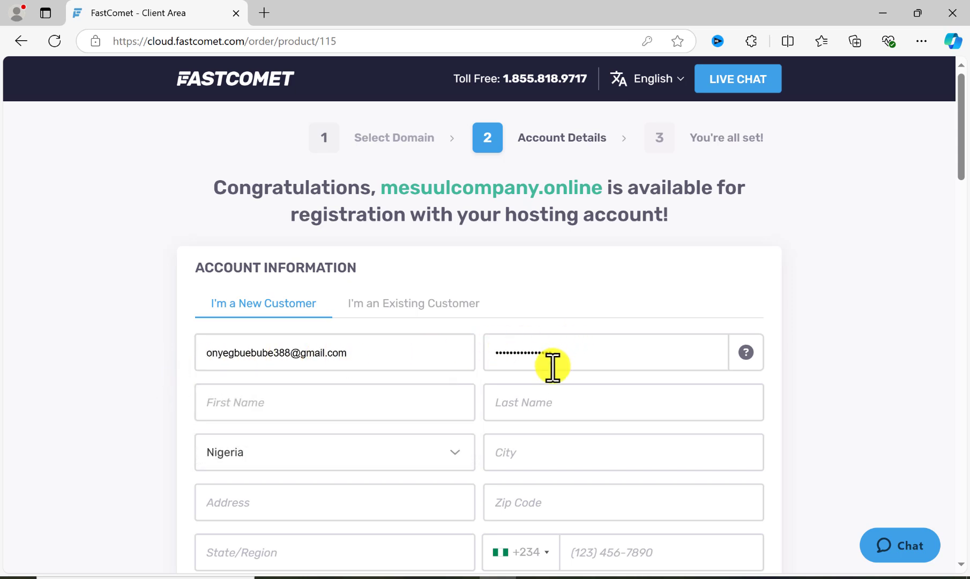
pyautogui.click(359, 409)
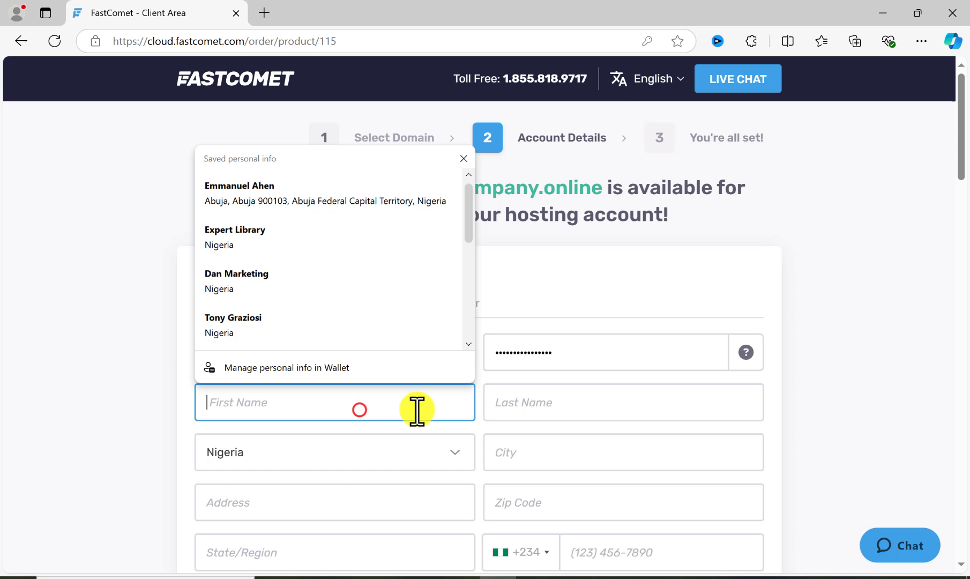
pyautogui.click(512, 409)
pyautogui.scroll(-3, 324, 355)
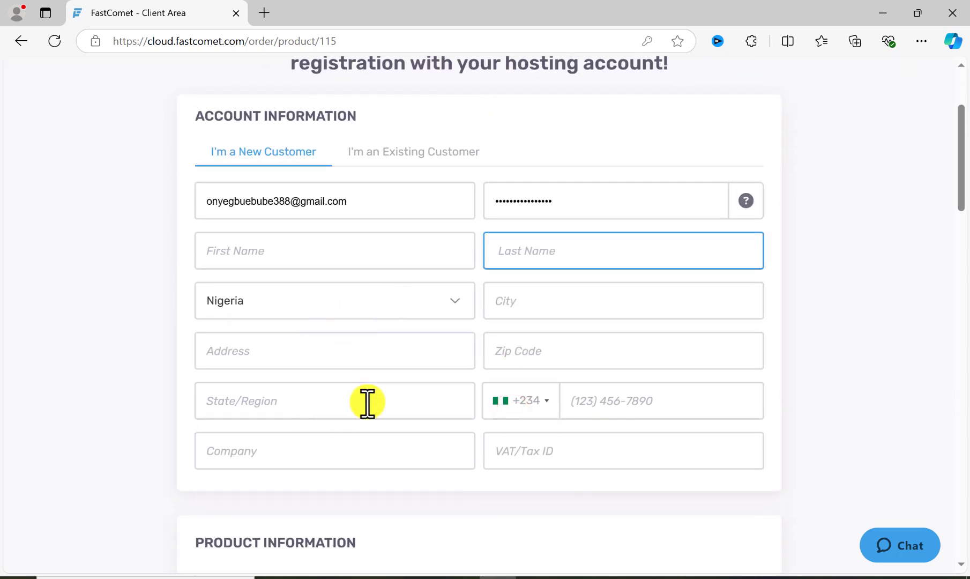
pyautogui.scroll(-3, 369, 401)
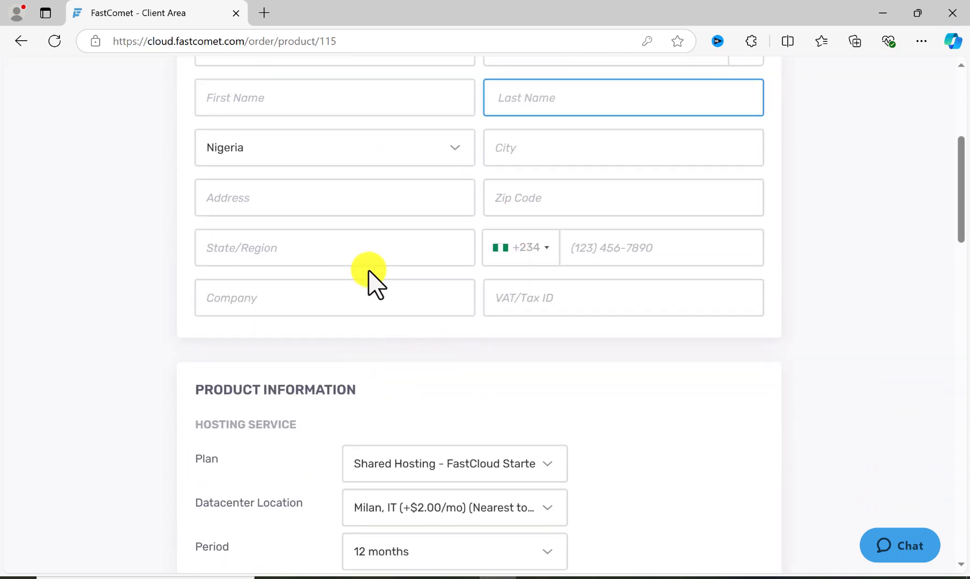
# - Configure the hosting service with the FastCloud Starter plan, the Frankfurt, DE, EU datacenter and a 12-month period
pyautogui.scroll(-4, 368, 282)
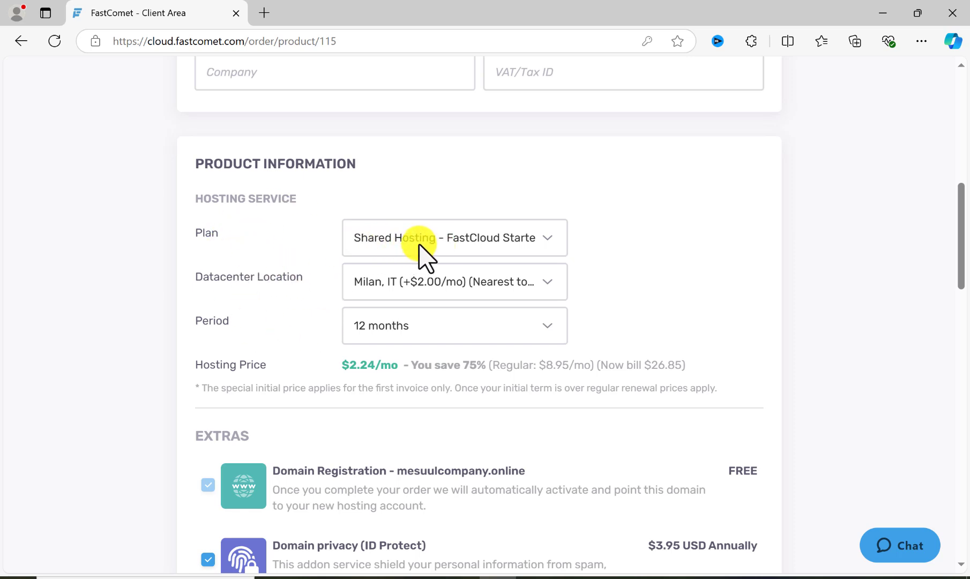
pyautogui.click(447, 243)
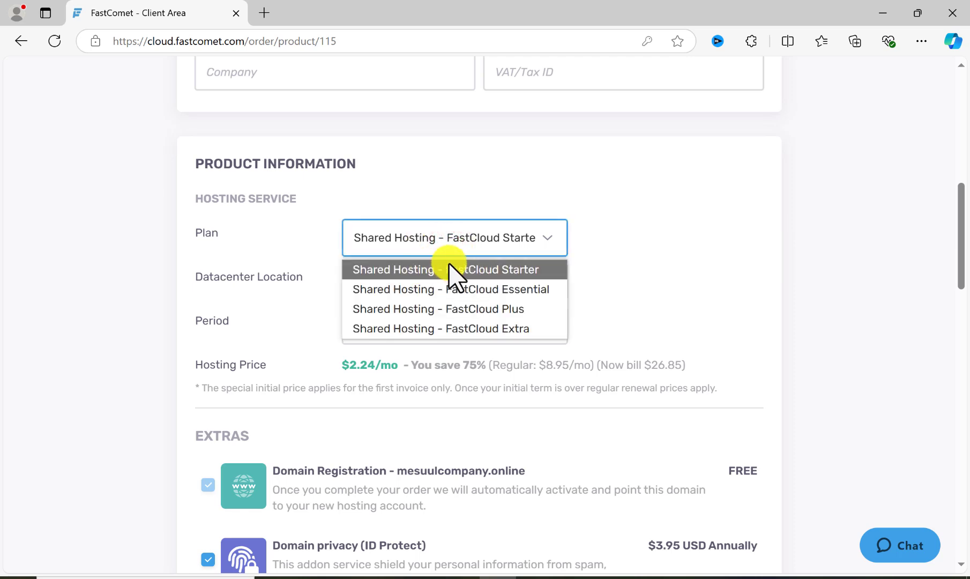
pyautogui.click(452, 242)
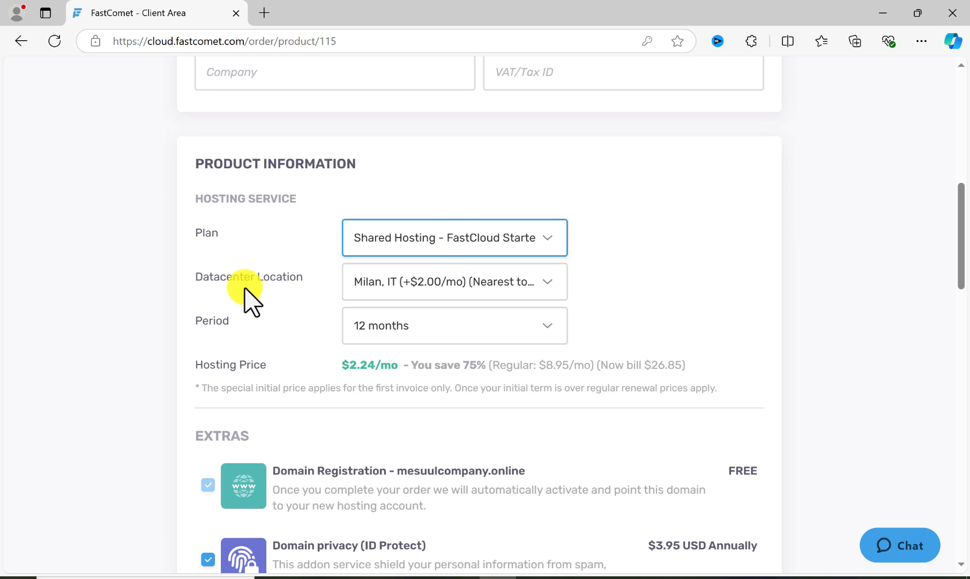
pyautogui.click(379, 291)
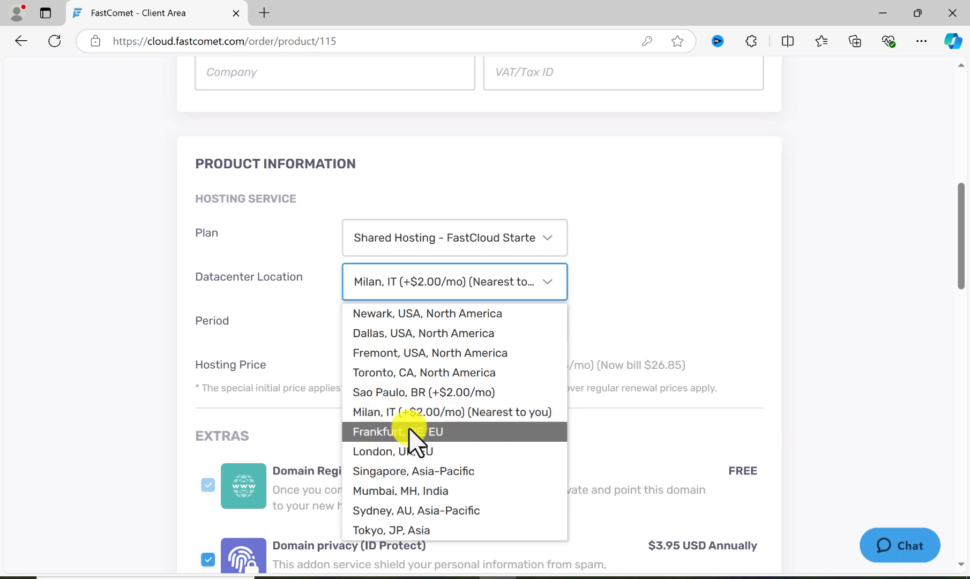
pyautogui.click(394, 432)
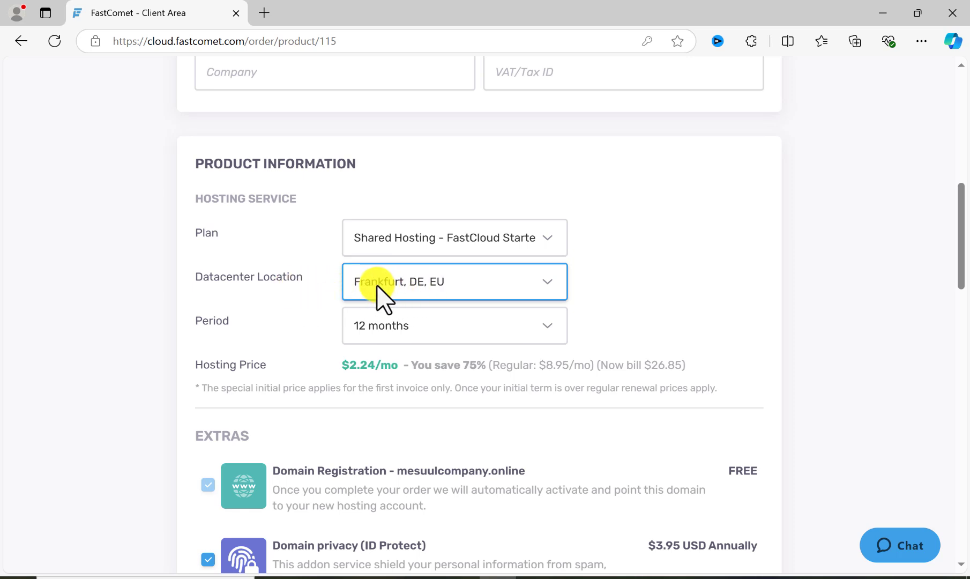
pyautogui.click(361, 325)
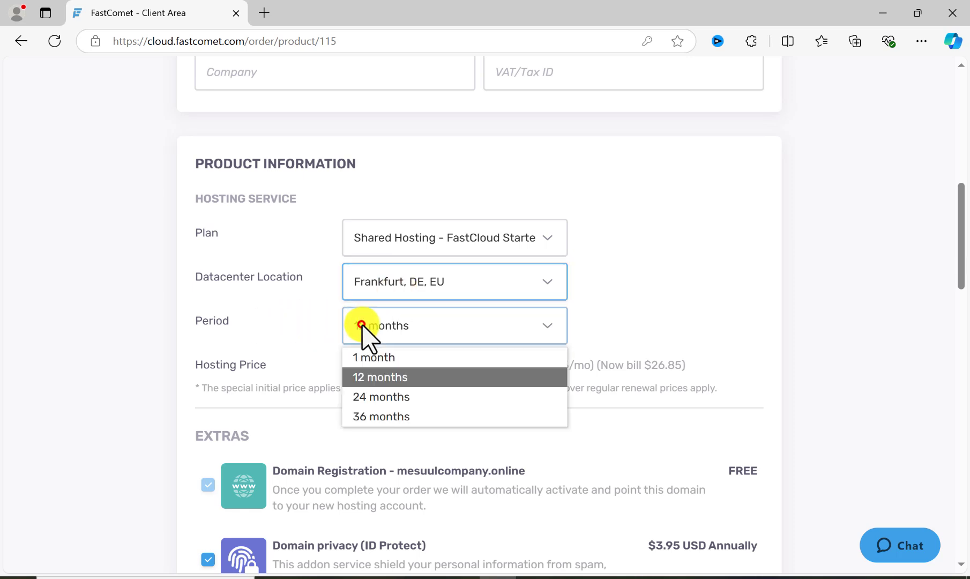
pyautogui.click(370, 378)
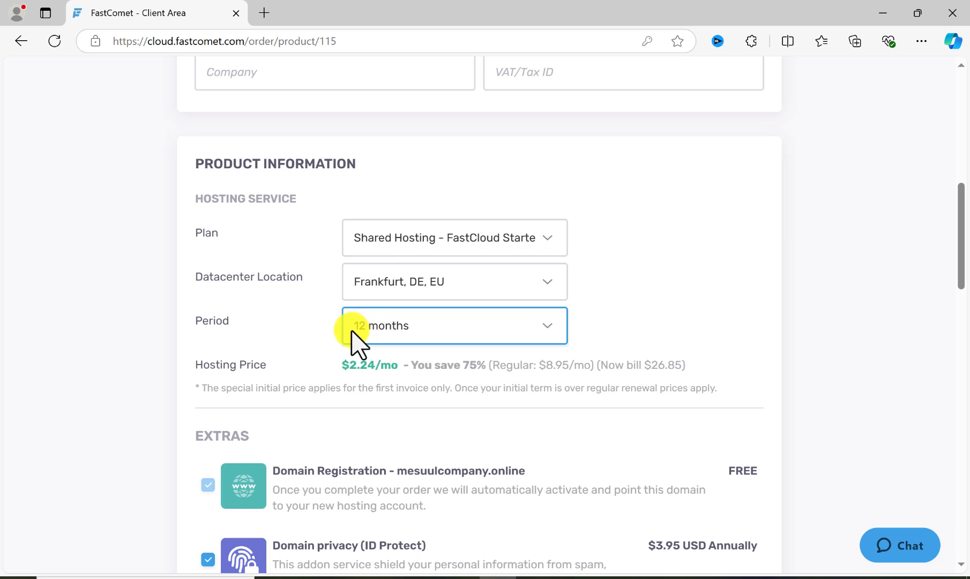
# - Remove the Domain privacy (ID Protect) add-on from the order's extras
pyautogui.scroll(-1, 236, 364)
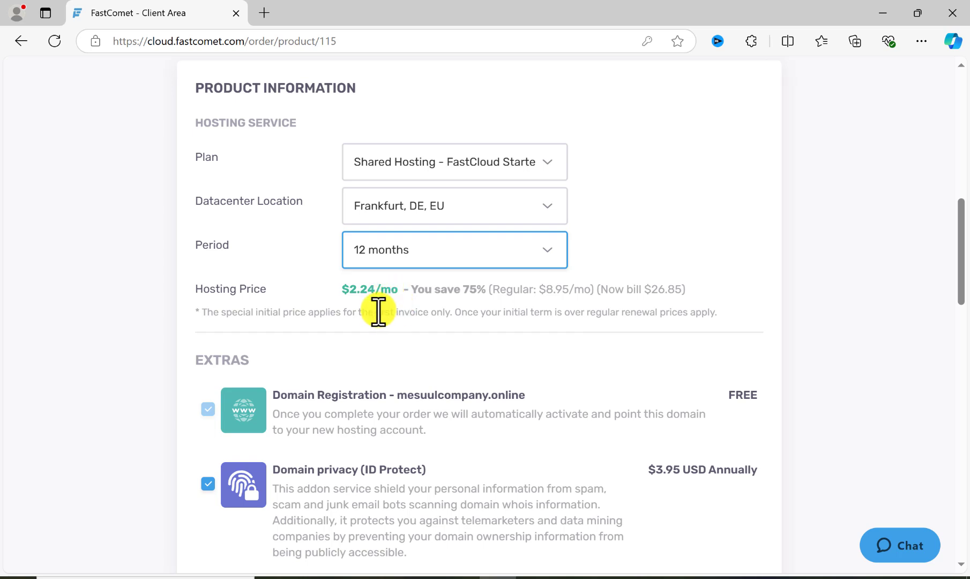
pyautogui.scroll(-1, 373, 311)
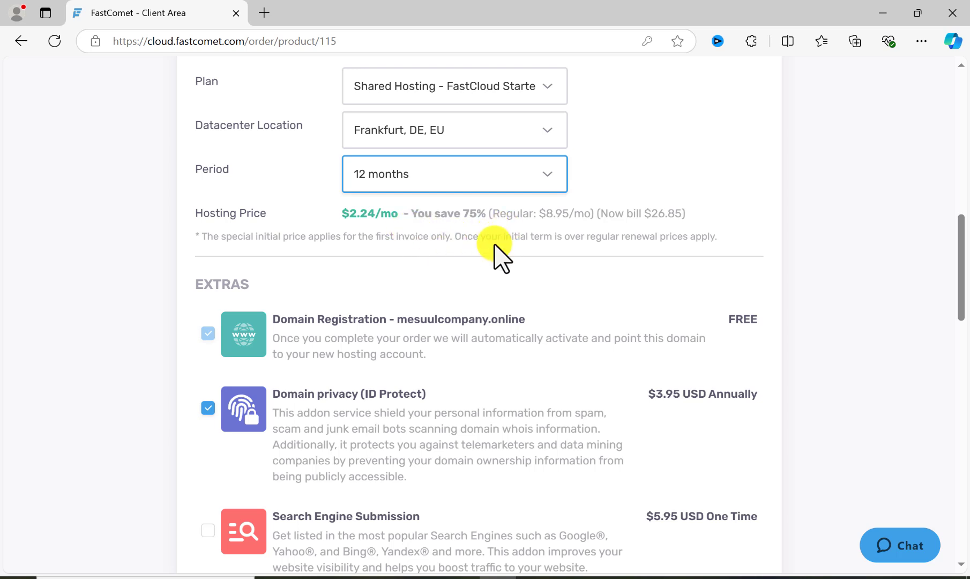
pyautogui.scroll(-1, 268, 236)
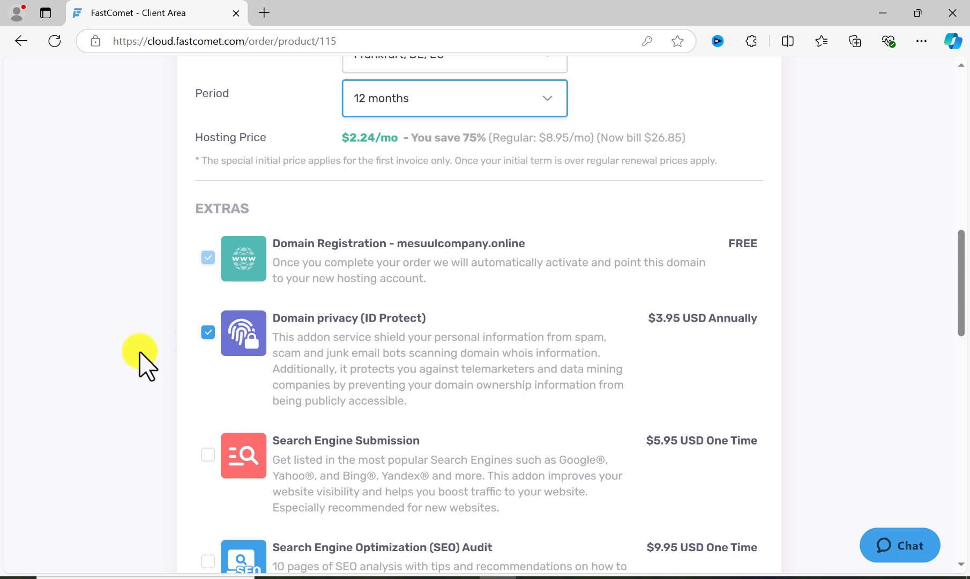
pyautogui.click(209, 333)
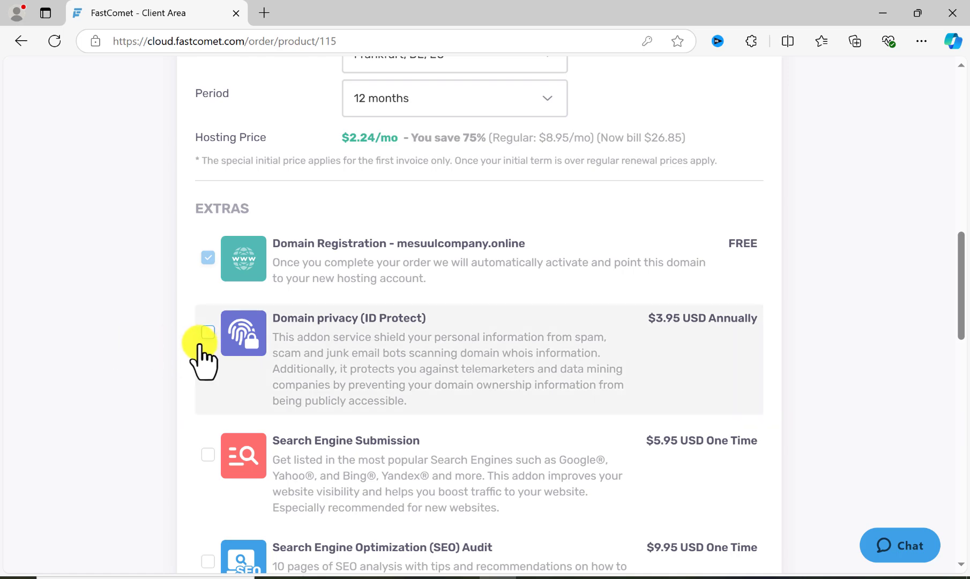
# - Review the remaining extras, the order summary, the credit card payment fields and the terms agreement options
pyautogui.scroll(-10, 256, 368)
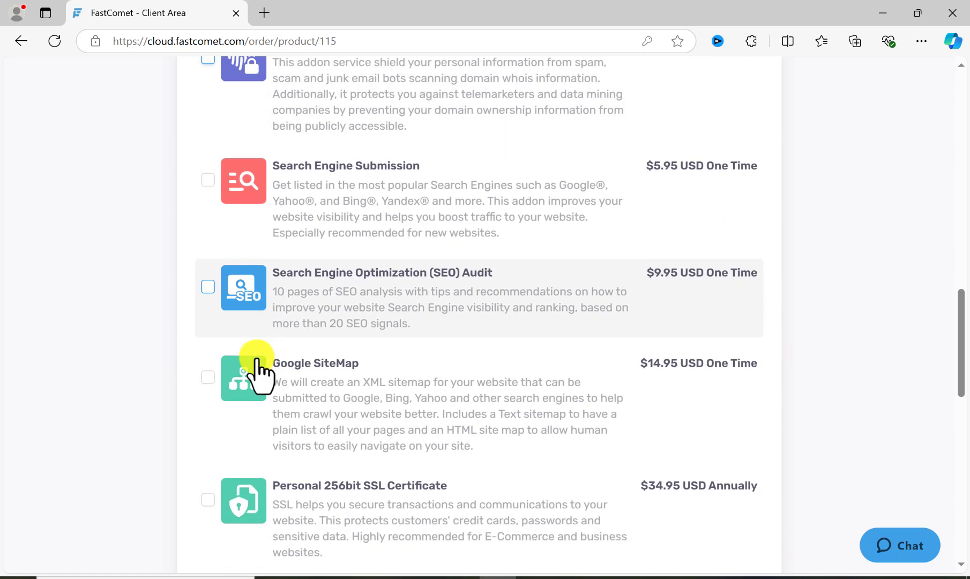
pyautogui.scroll(-3, 257, 360)
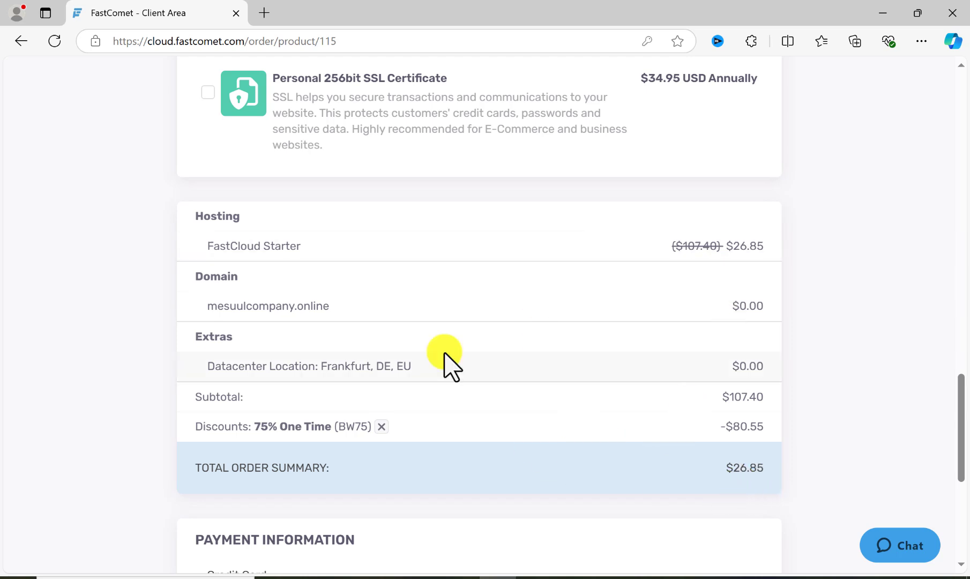
pyautogui.scroll(-5, 412, 362)
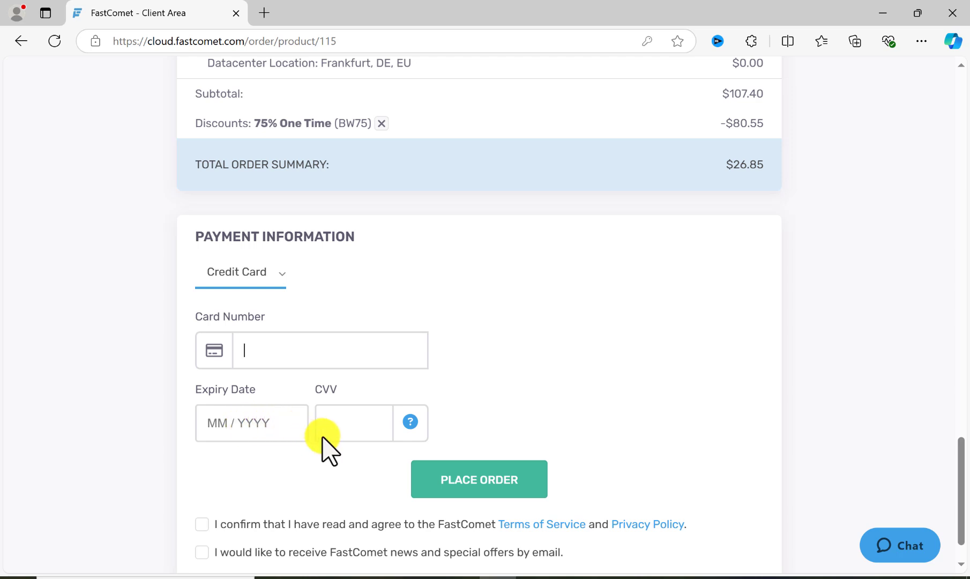
pyautogui.scroll(-1, 337, 423)
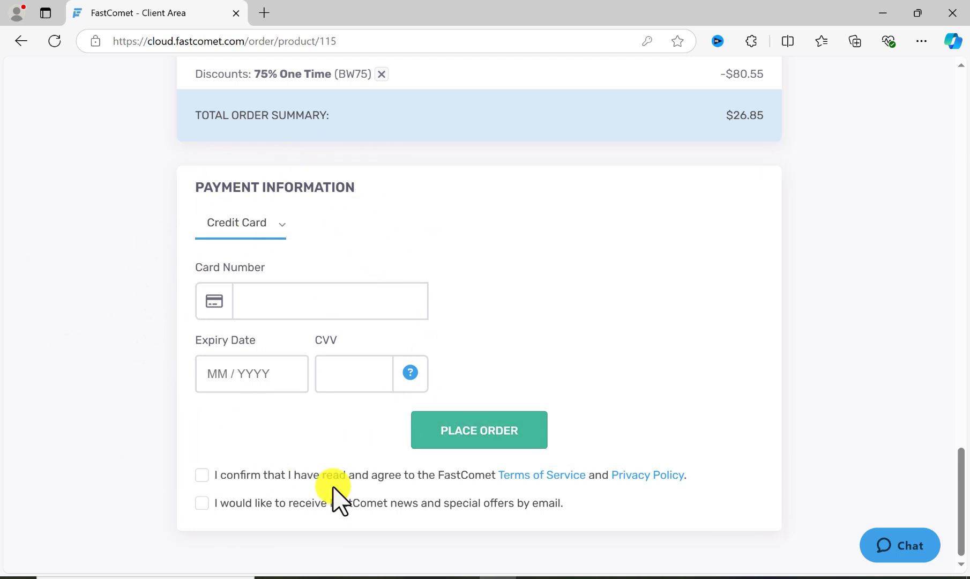
# - Examine the live chat request form with Sales as the department, and close it without starting a chat
pyautogui.click(888, 543)
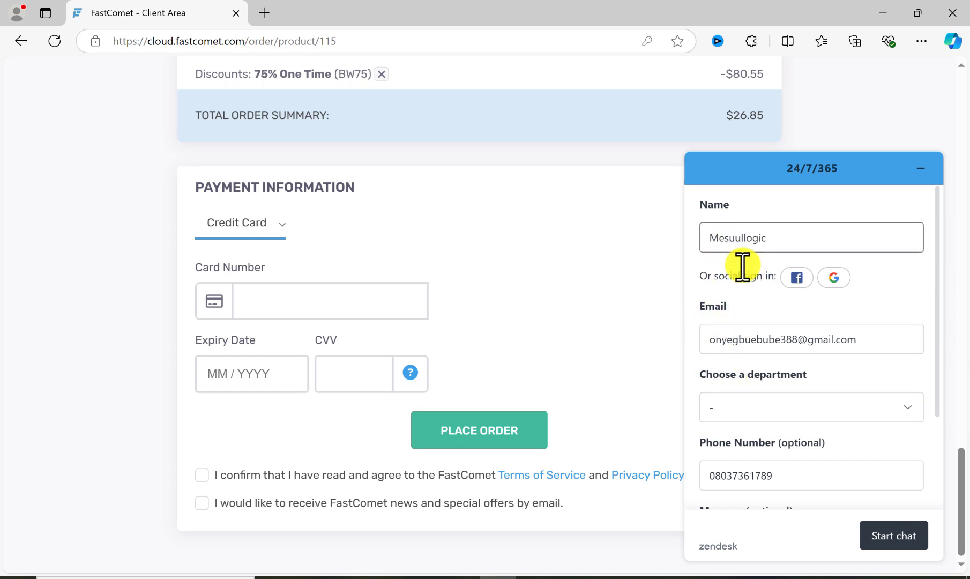
pyautogui.click(745, 408)
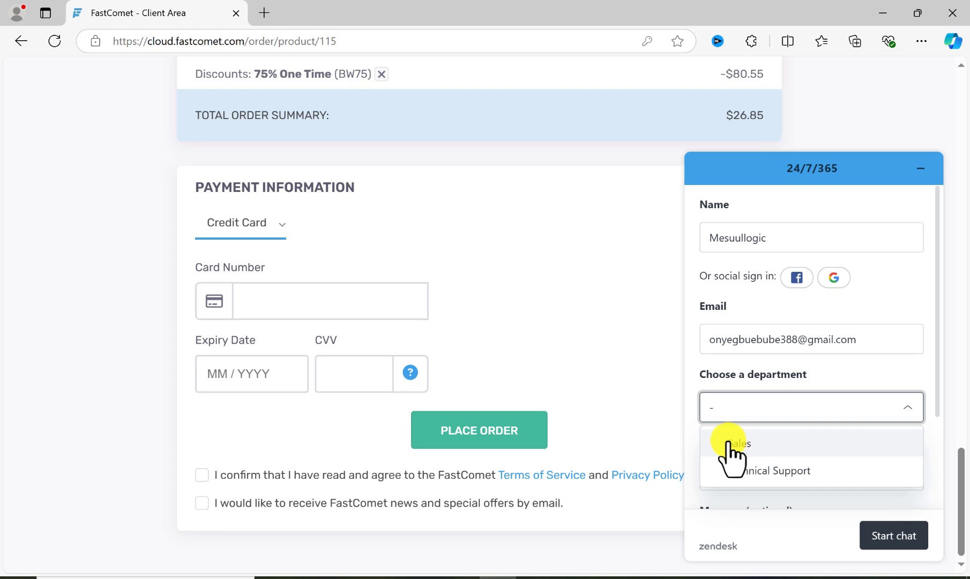
pyautogui.click(744, 448)
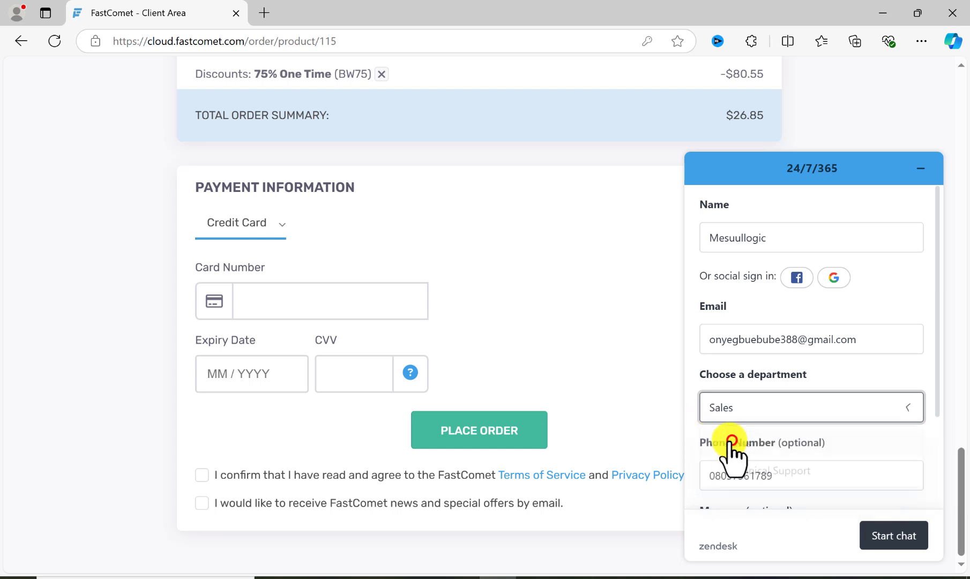
pyautogui.scroll(-1, 721, 458)
pyautogui.scroll(-2, 729, 467)
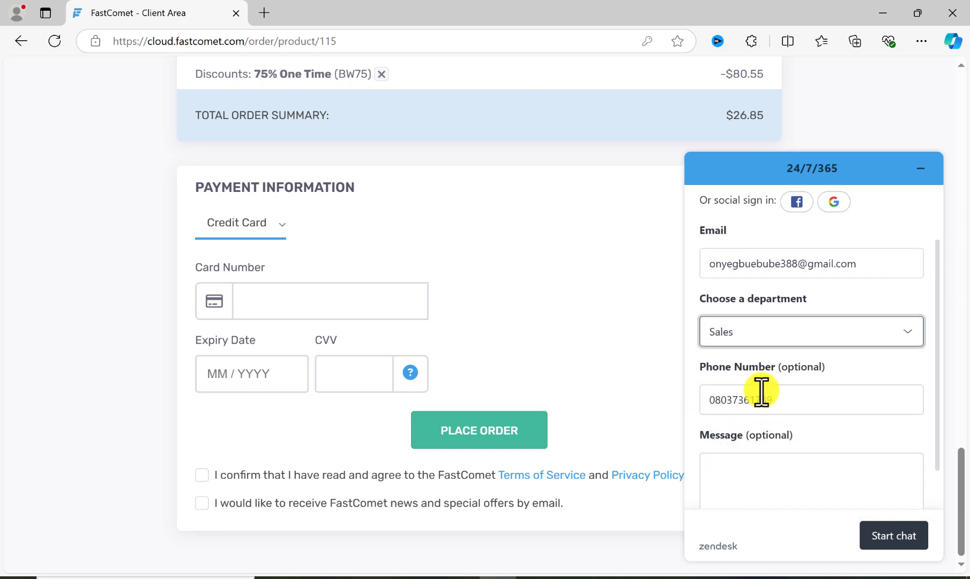
pyautogui.click(743, 444)
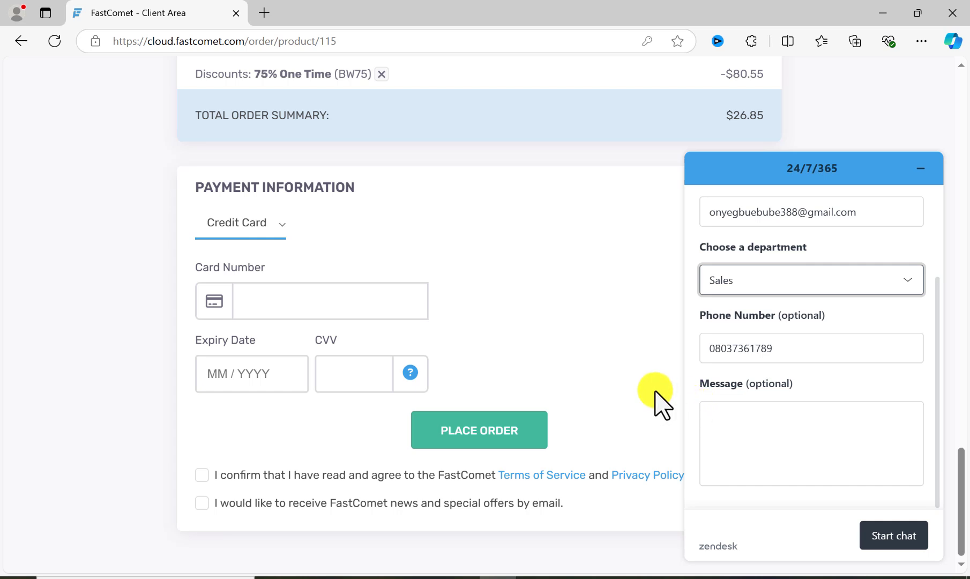
pyautogui.click(643, 410)
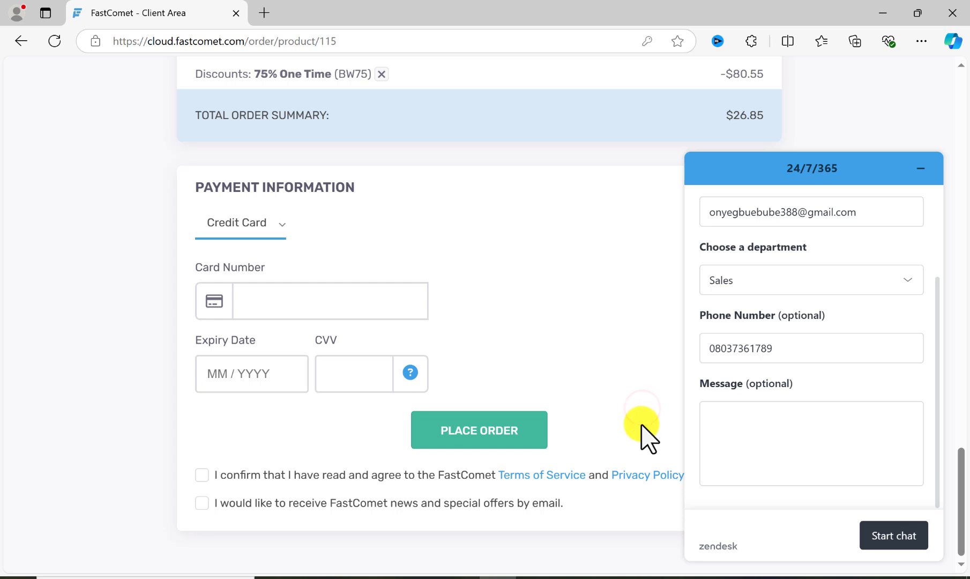
pyautogui.click(921, 168)
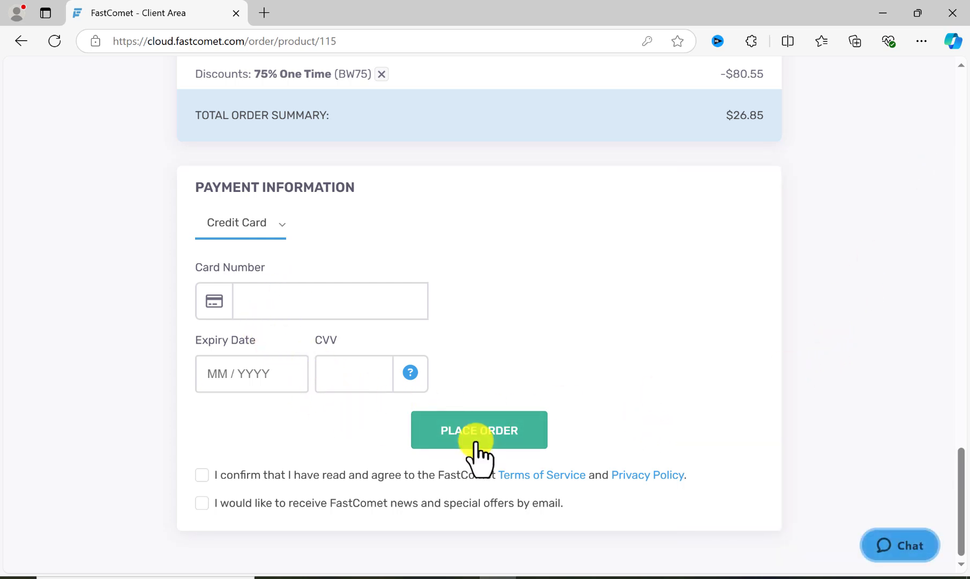
# - Try to place the hosting order from the payment section
pyautogui.click(461, 434)
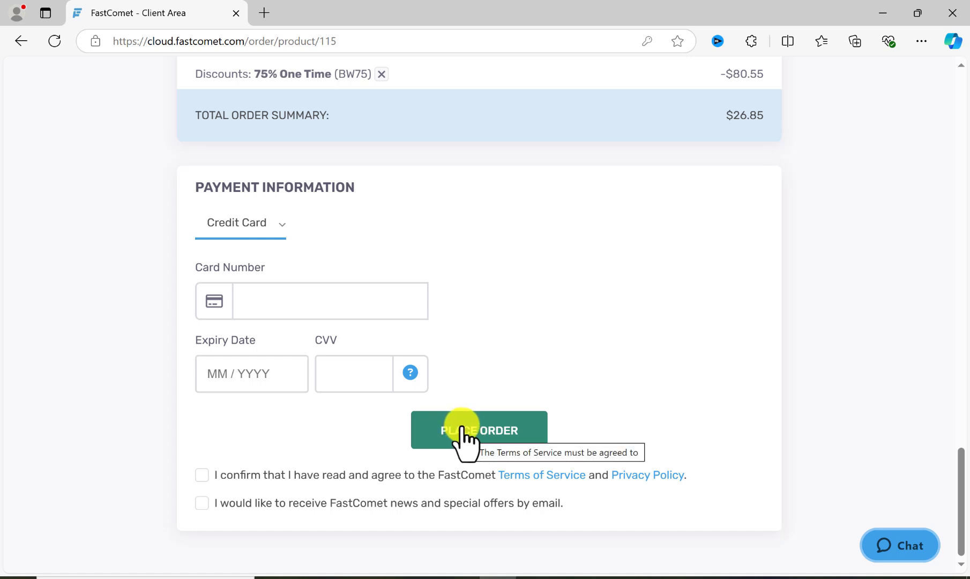
pyautogui.click(457, 438)
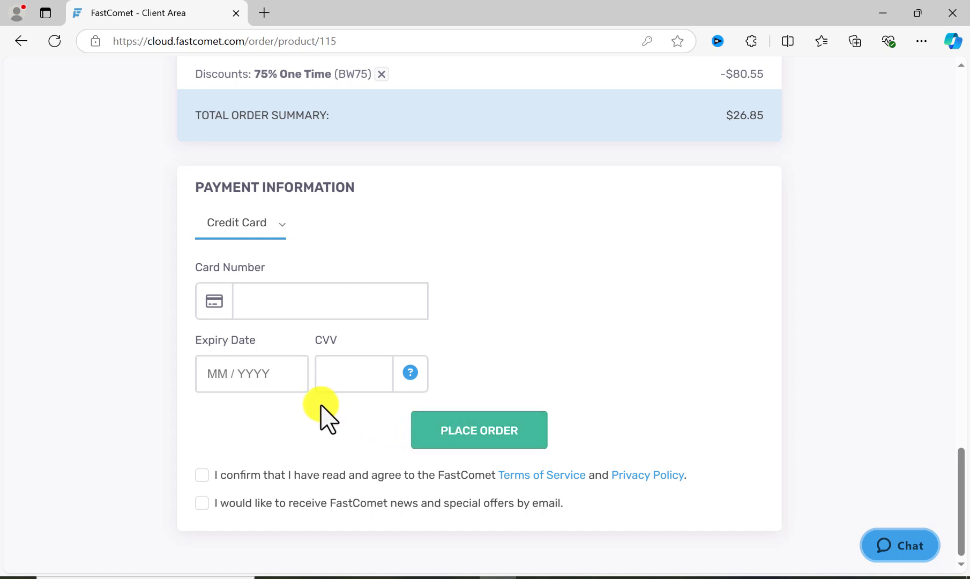
pyautogui.click(446, 436)
# - Load fastcomet.com in a new browser tab and open the client area through the client login
pyautogui.click(264, 12)
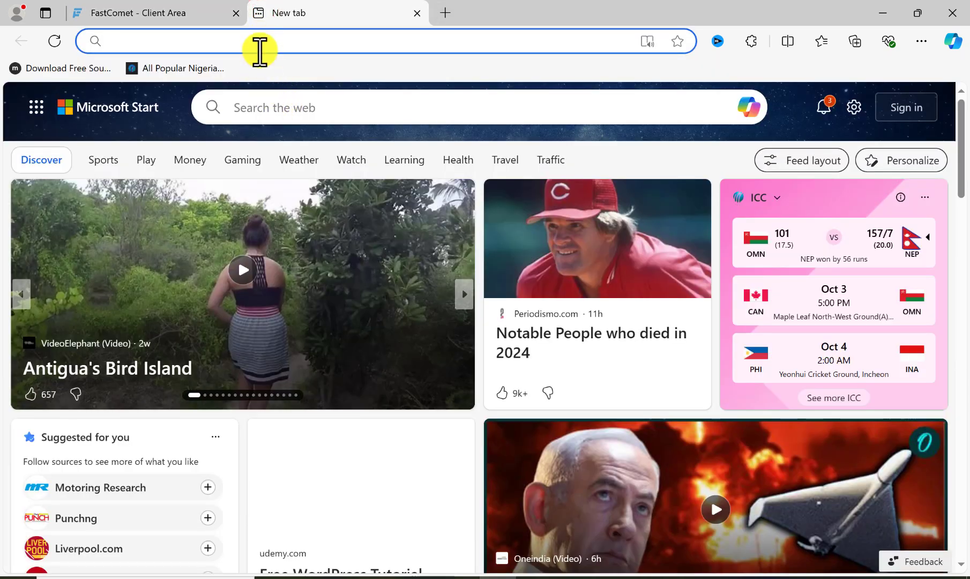
pyautogui.click(260, 43)
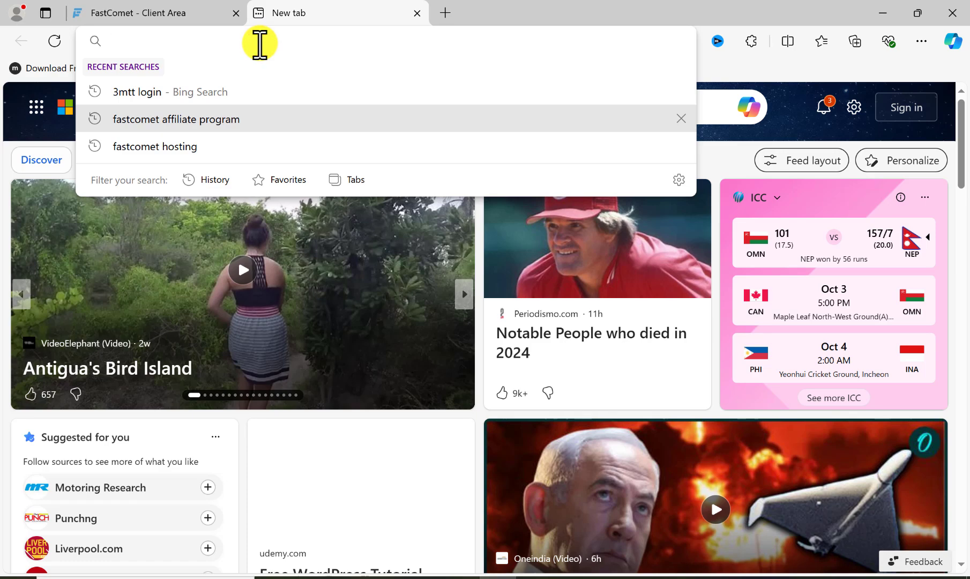
pyautogui.write('fastcomet.com')
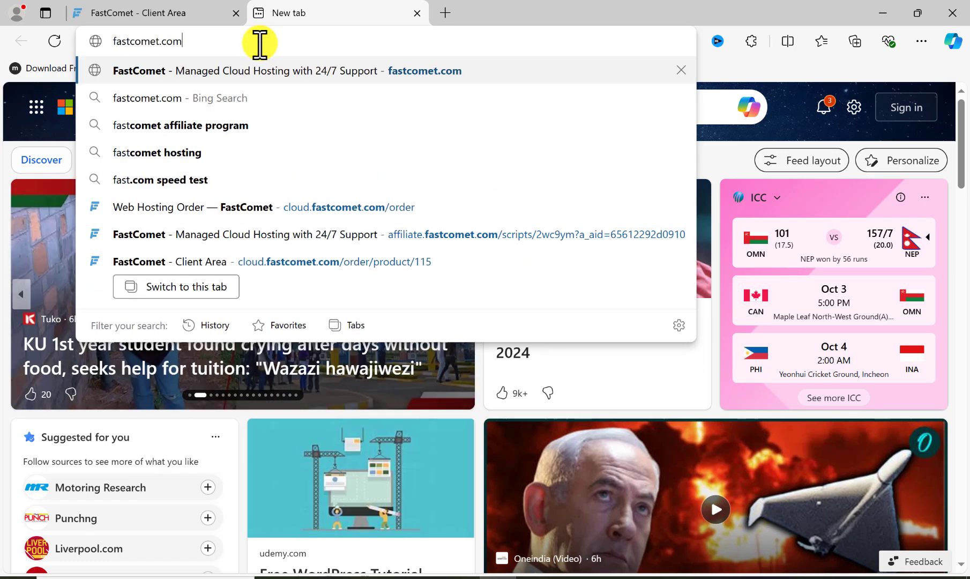
pyautogui.press('Return')
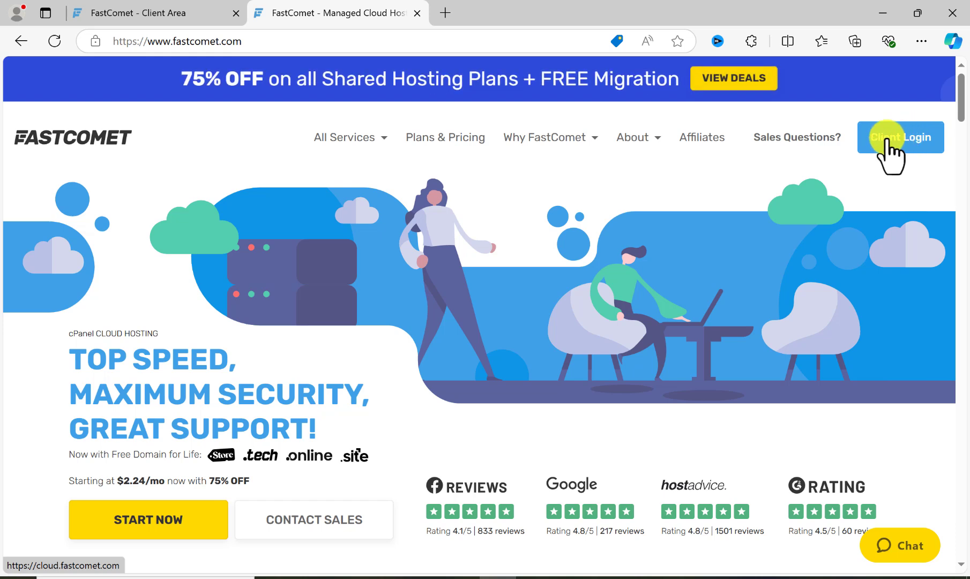
pyautogui.click(887, 138)
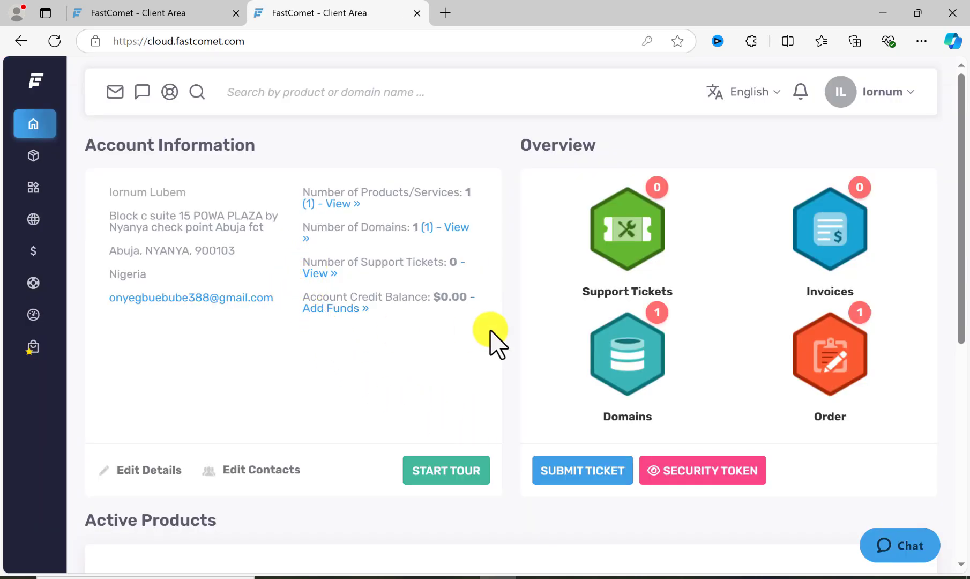
# - Review the account information, the overview section and the active products on the client area dashboard
pyautogui.scroll(-3, 496, 340)
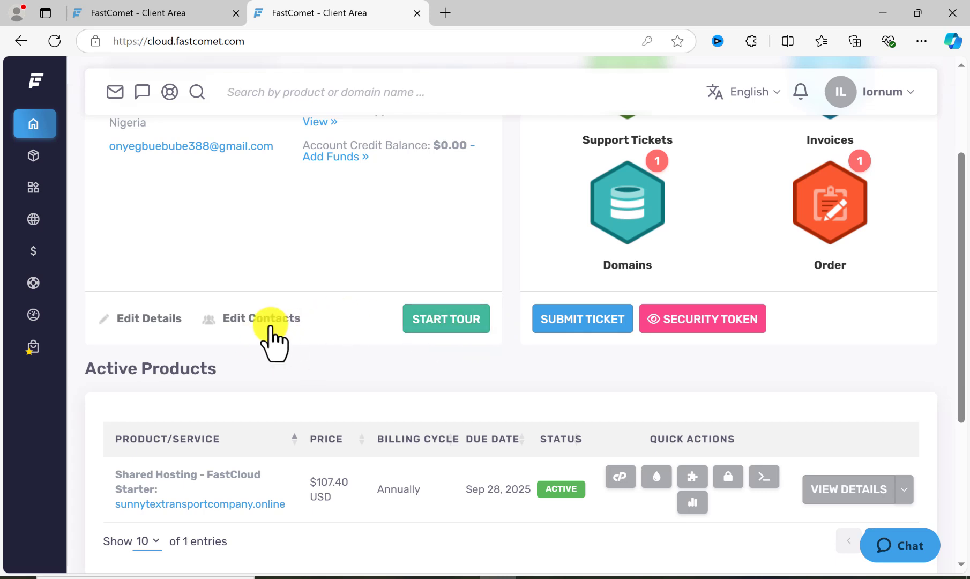
pyautogui.scroll(3, 300, 354)
pyautogui.scroll(-4, 361, 365)
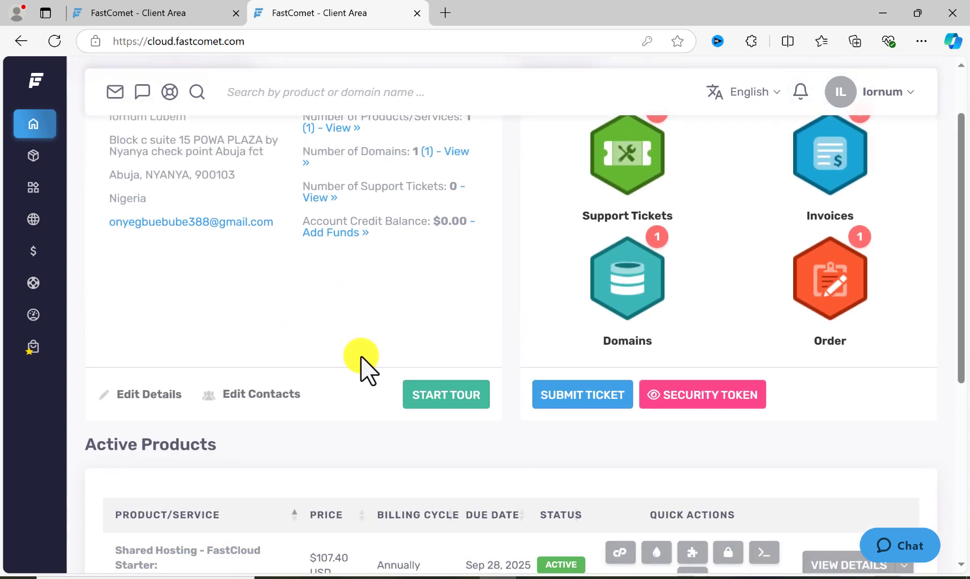
pyautogui.scroll(4, 361, 370)
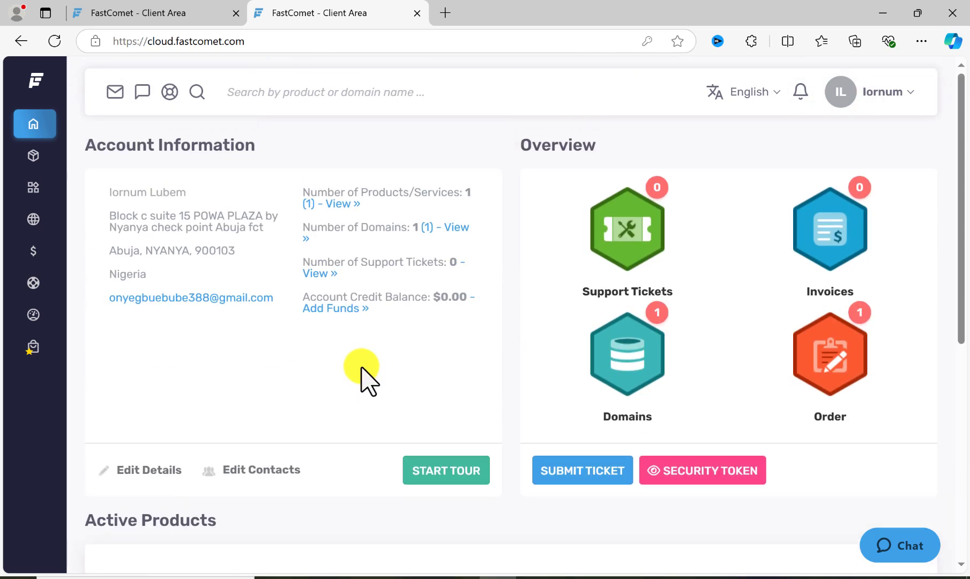
pyautogui.scroll(-1, 362, 369)
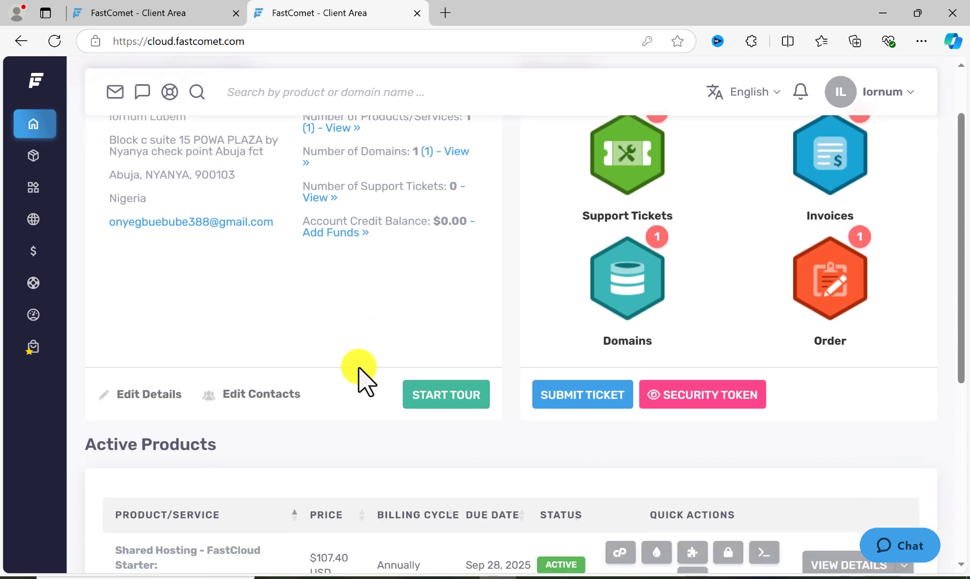
pyautogui.scroll(1, 359, 369)
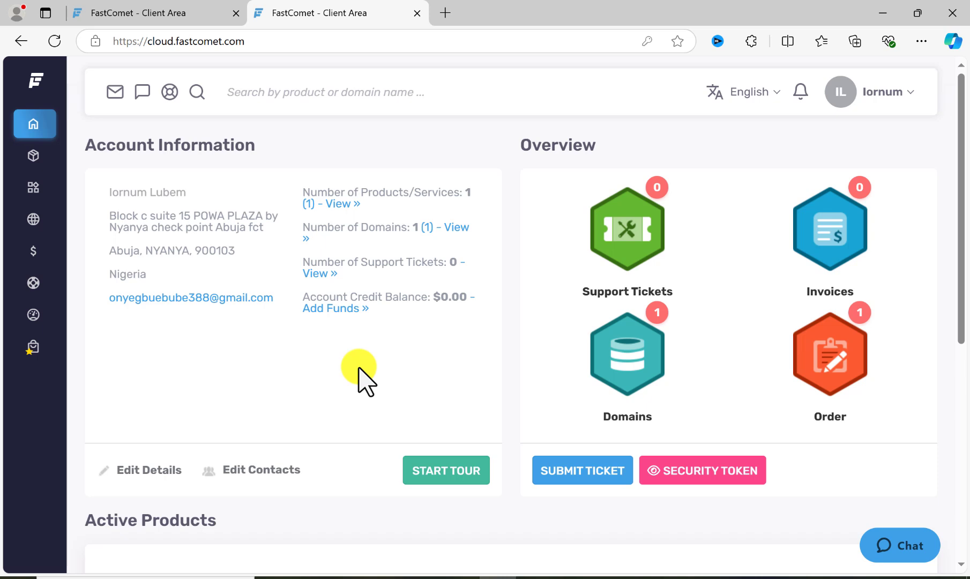
# - Try to open cPanel for the active FastCloud Starter hosting product, authorizing with the saved master password
pyautogui.scroll(-3, 359, 369)
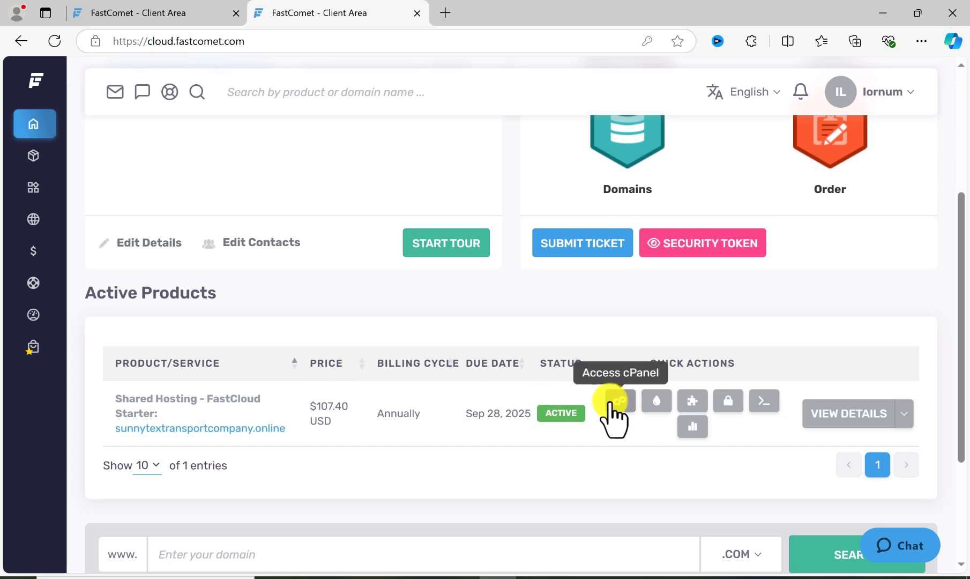
pyautogui.click(617, 402)
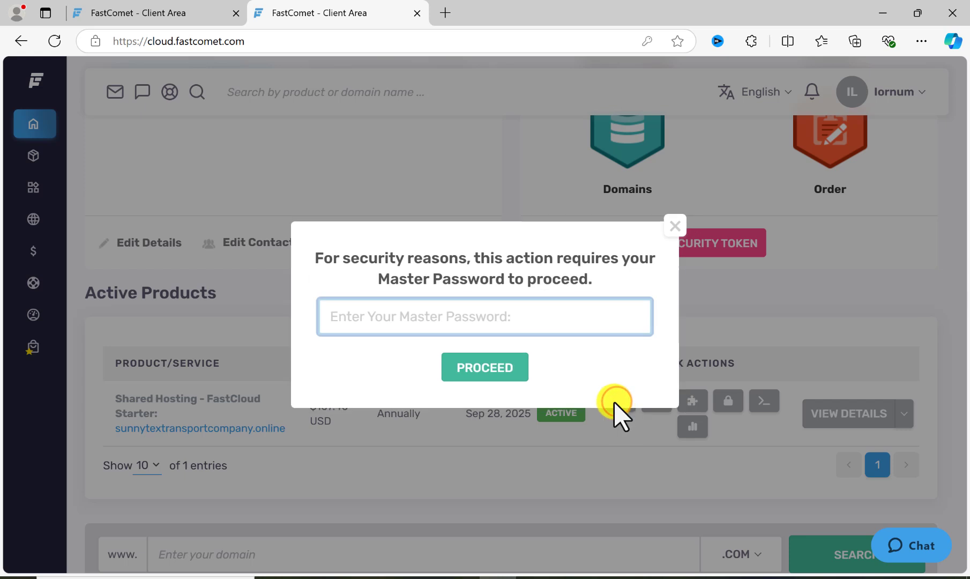
pyautogui.click(534, 318)
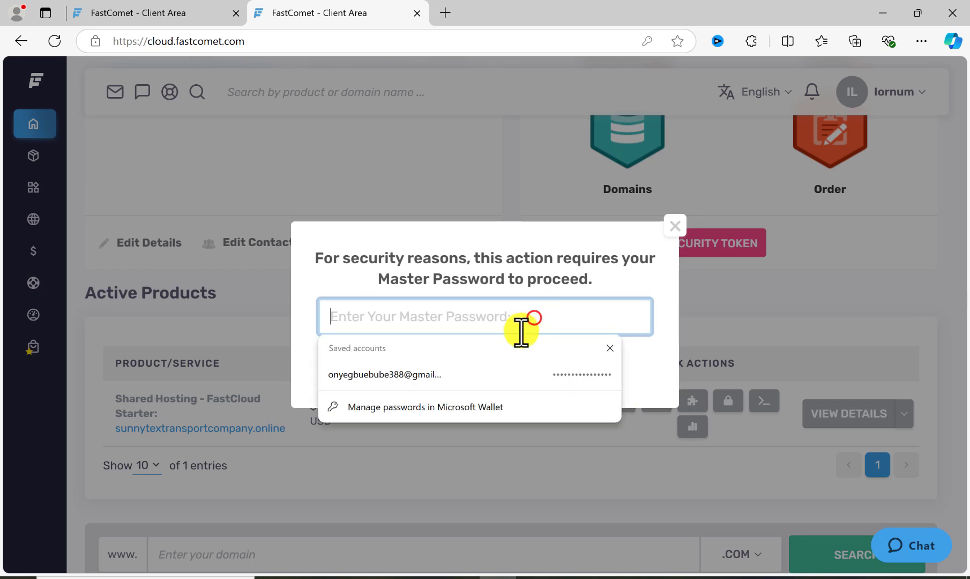
pyautogui.click(477, 373)
pyautogui.click(474, 368)
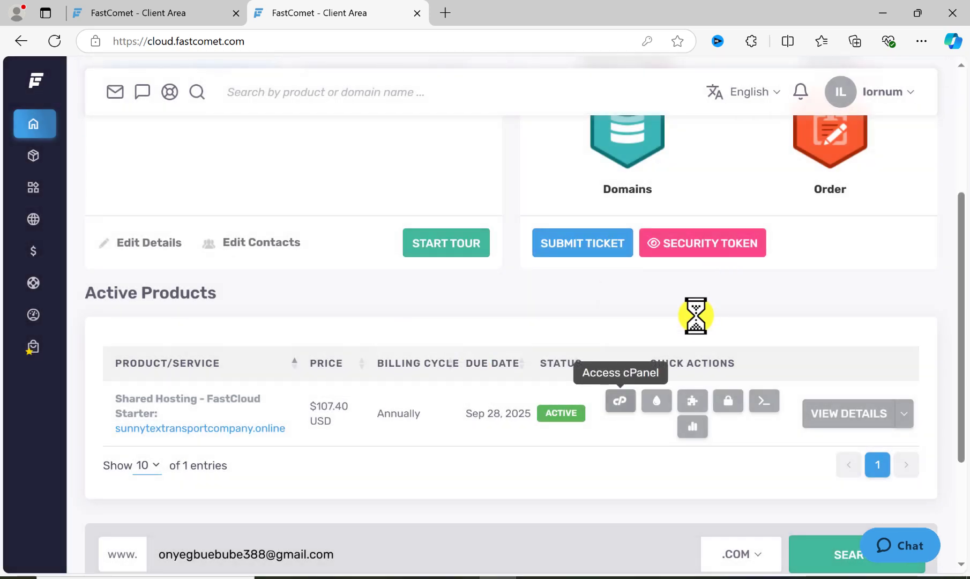
pyautogui.click(622, 402)
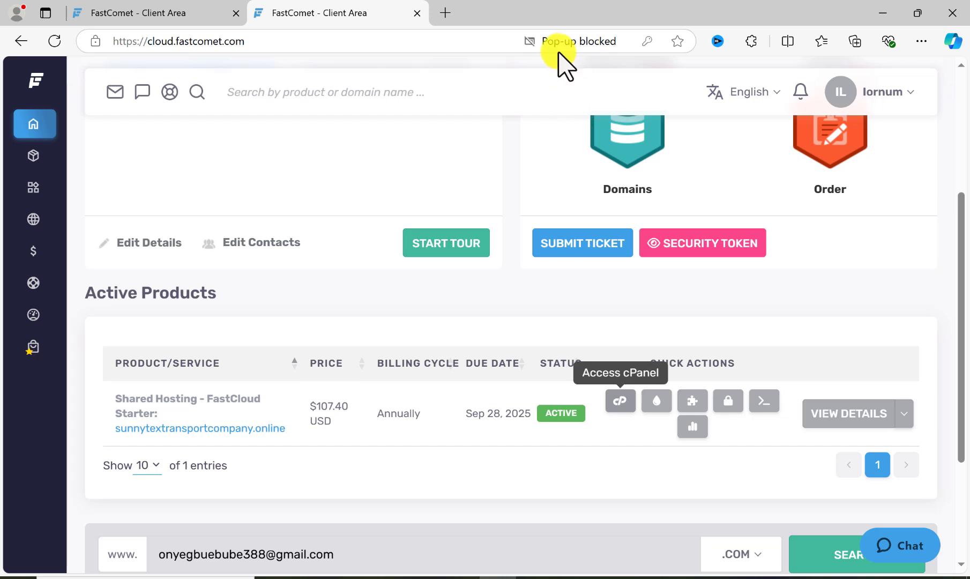
# - Access cPanel for the FastCloud Starter hosting product, pasting the master password to authorize it
pyautogui.click(616, 402)
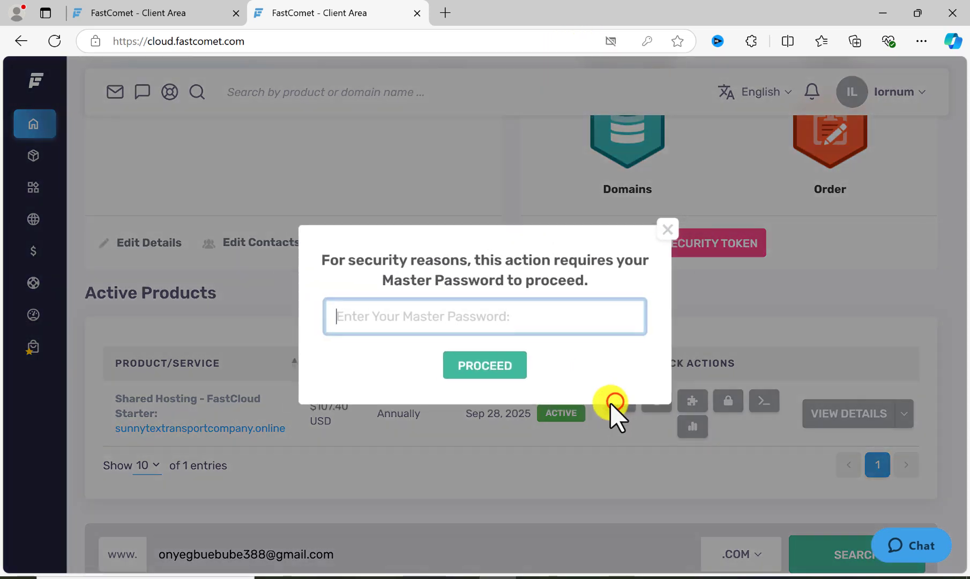
pyautogui.click(495, 312)
pyautogui.click(501, 327)
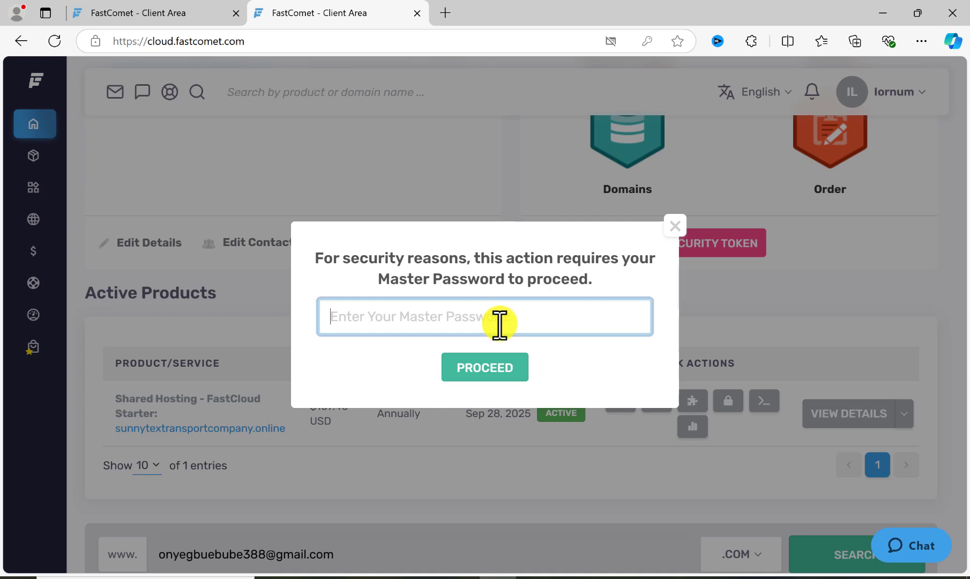
pyautogui.hotkey('ctrl', 'v')
pyautogui.click(485, 369)
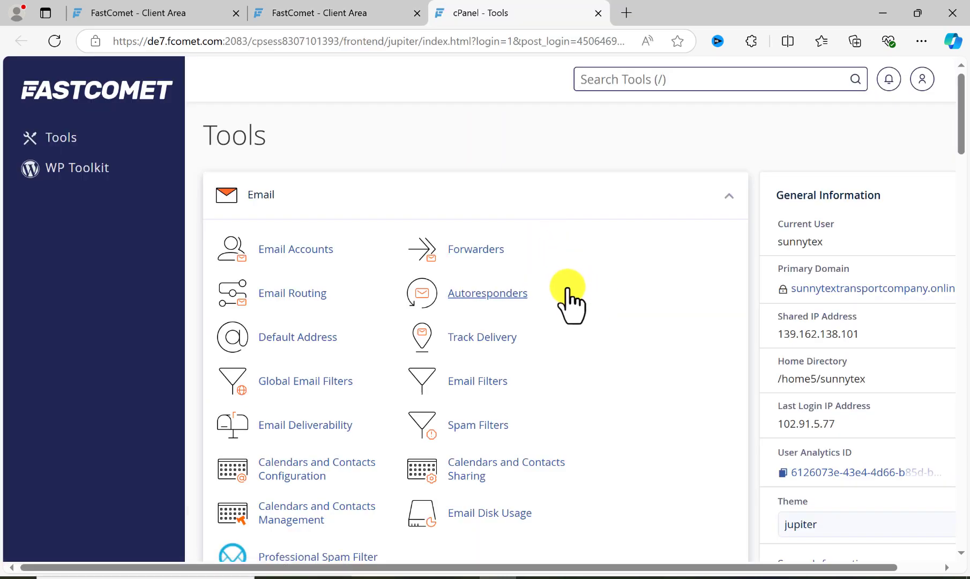
# - Find WordPress among the Softaculous Apps Installer scripts in cPanel and open its installation form
pyautogui.scroll(-1, 574, 294)
pyautogui.scroll(-5, 582, 295)
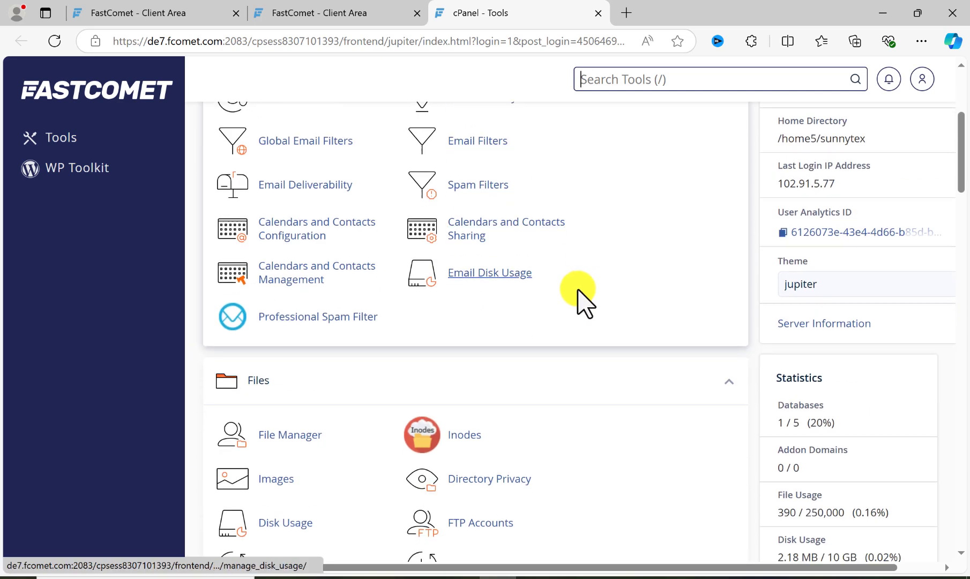
pyautogui.scroll(-1, 578, 290)
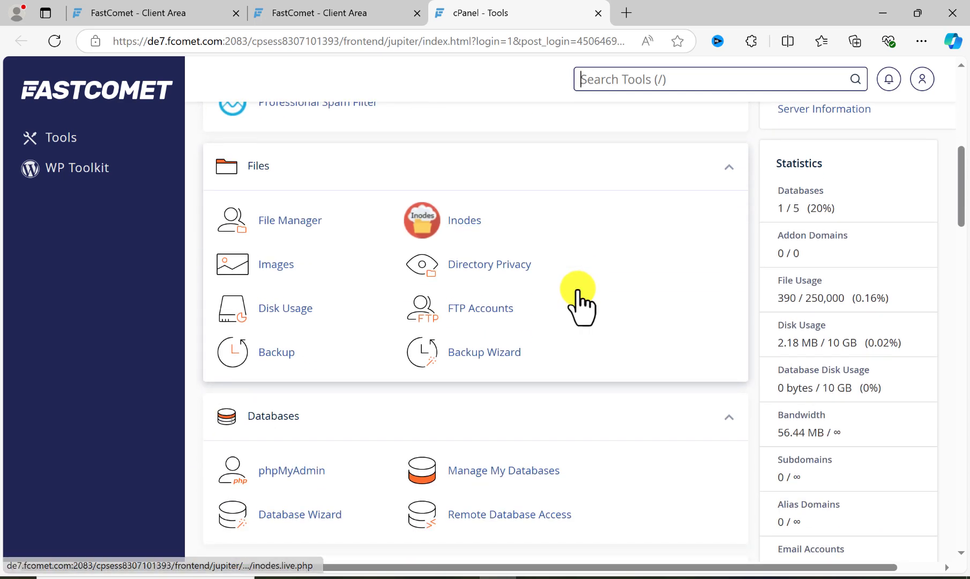
pyautogui.scroll(-15, 578, 292)
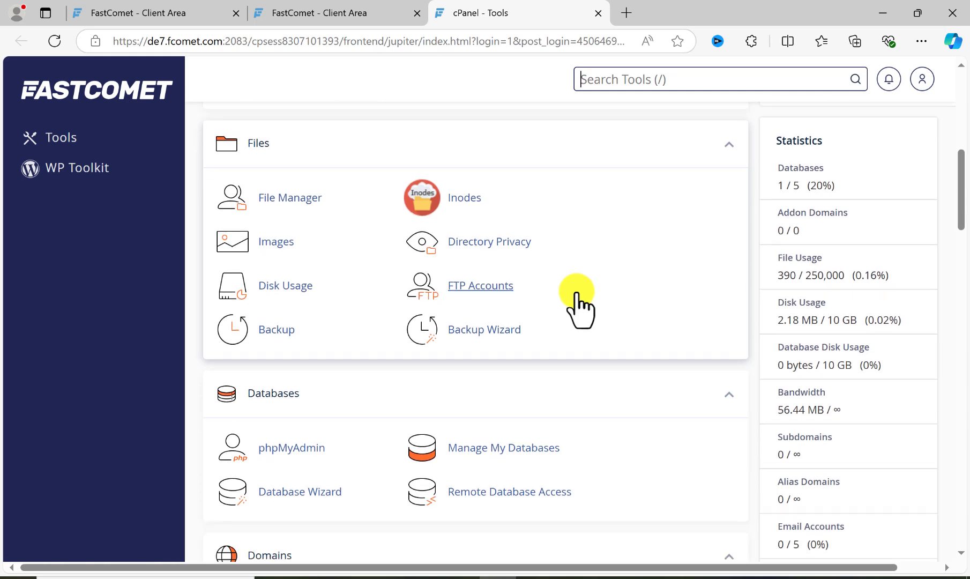
pyautogui.scroll(-13, 576, 293)
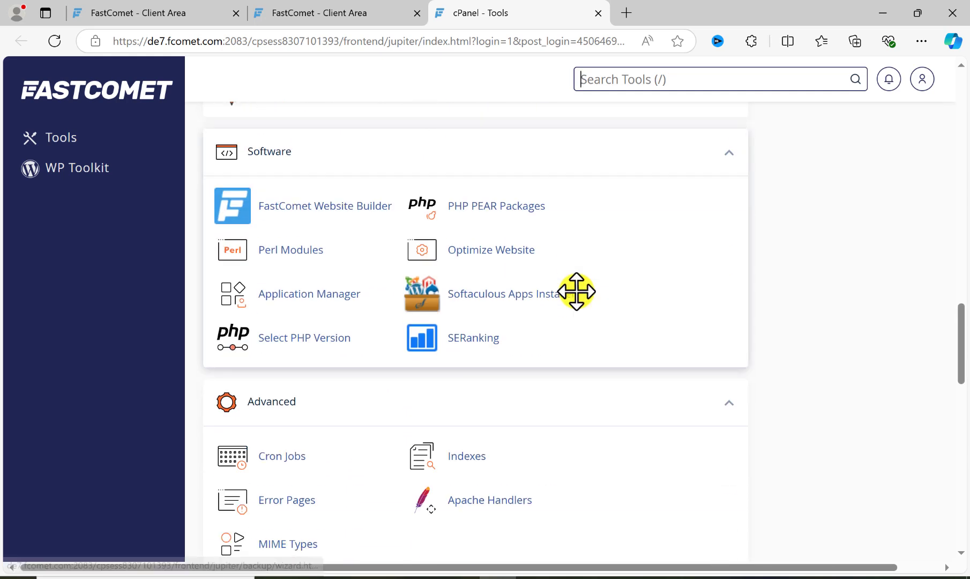
pyautogui.scroll(11, 576, 291)
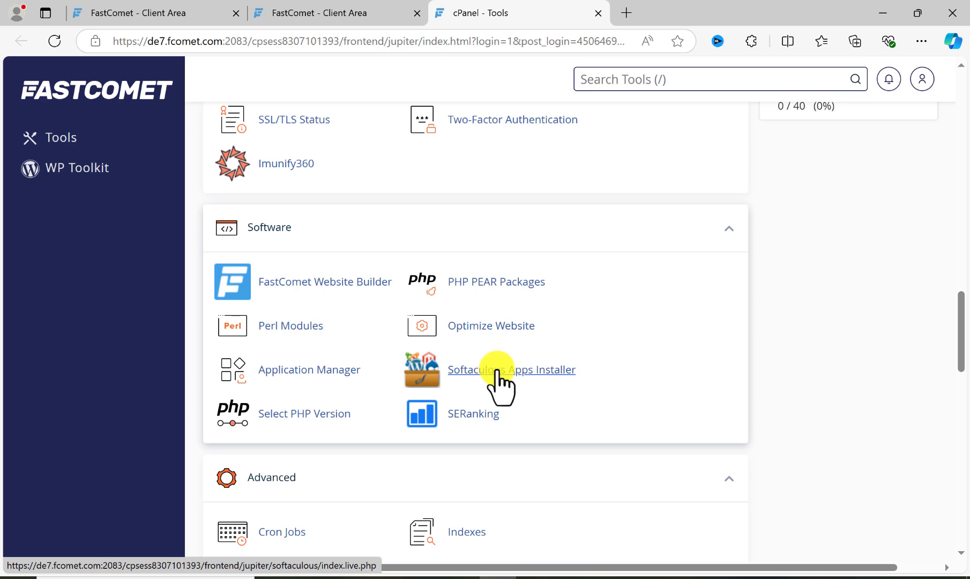
pyautogui.scroll(-3, 489, 373)
pyautogui.scroll(-8, 491, 378)
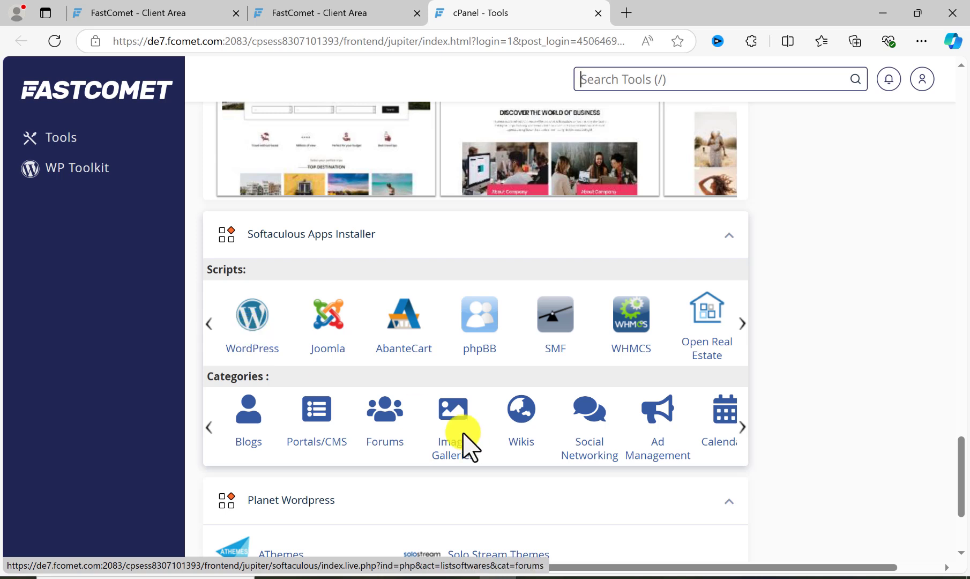
pyautogui.click(252, 331)
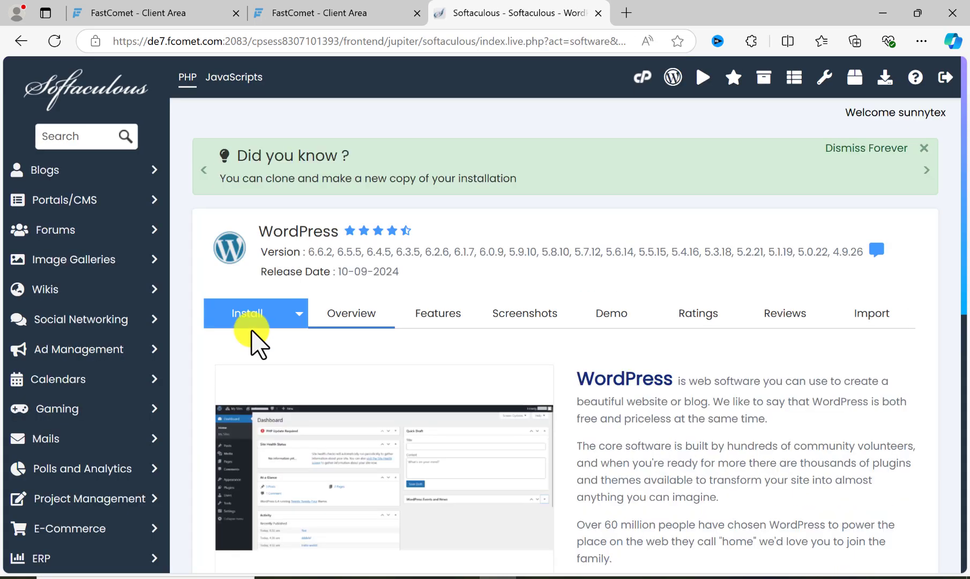
pyautogui.click(244, 321)
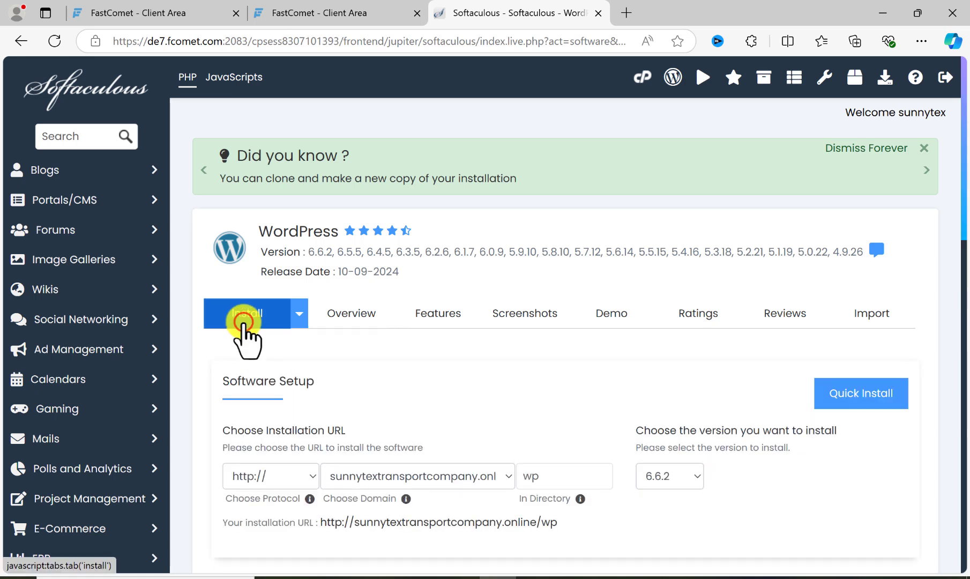
# - Empty the installation directory so that WordPress installs at the root of sunnytextransportcompany.online
pyautogui.scroll(-3, 346, 384)
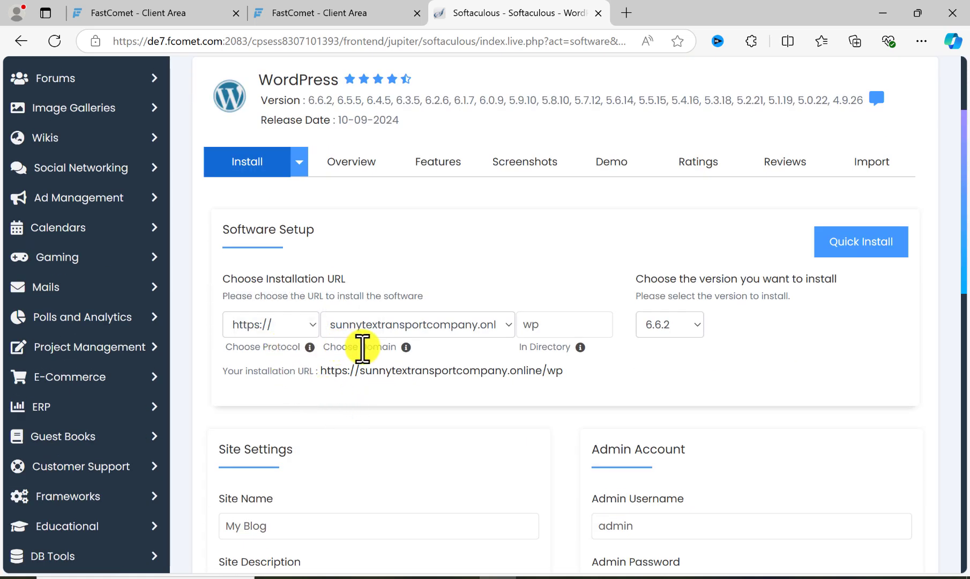
pyautogui.click(352, 331)
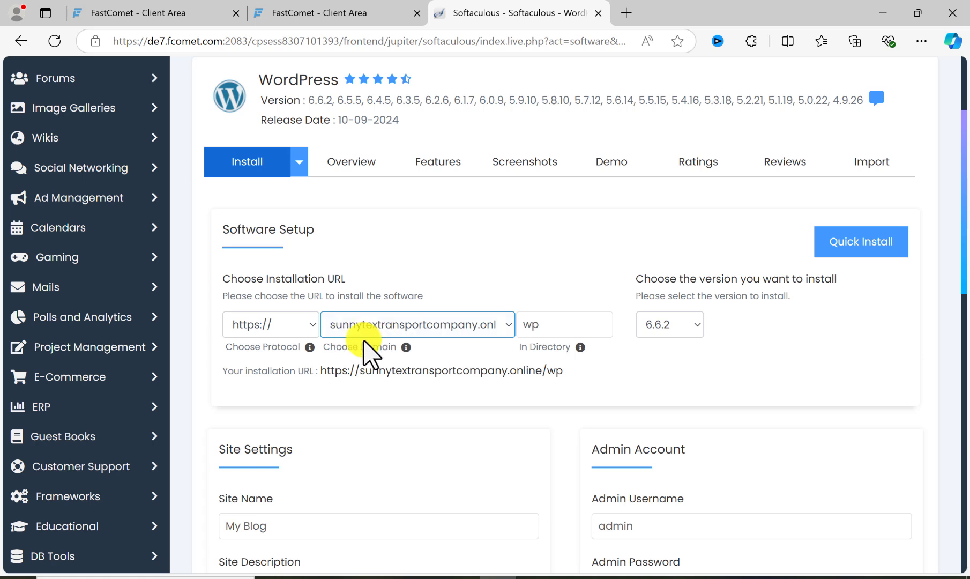
pyautogui.doubleClick(551, 329)
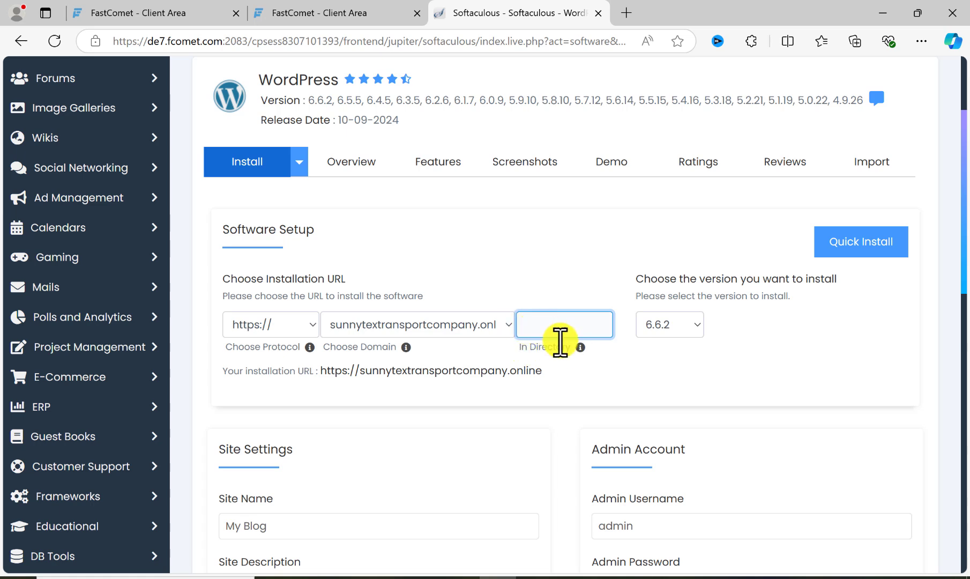
pyautogui.click(653, 389)
# - Set the WordPress admin username to mesuul in the admin account settings
pyautogui.scroll(-5, 613, 401)
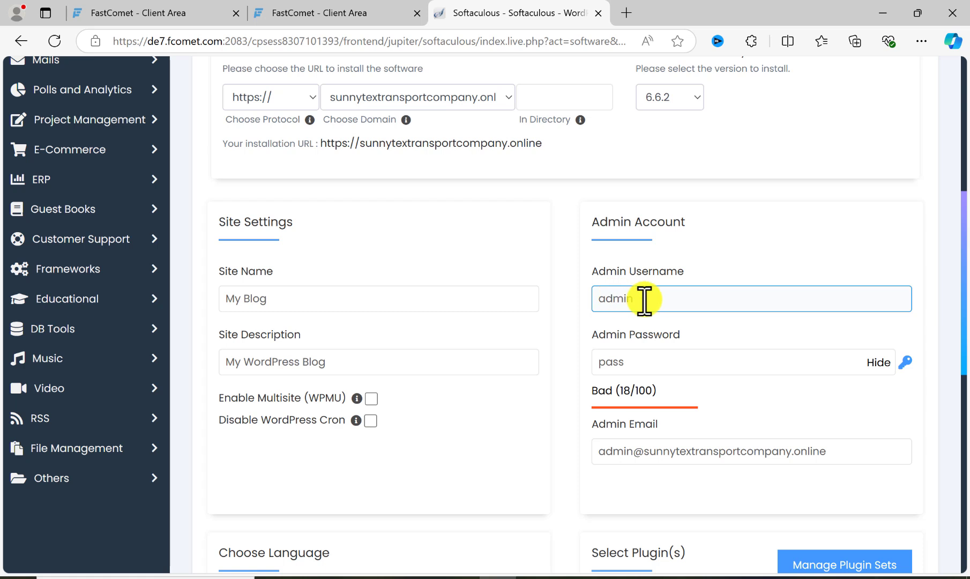
pyautogui.moveTo(643, 298); pyautogui.dragTo(591, 309)
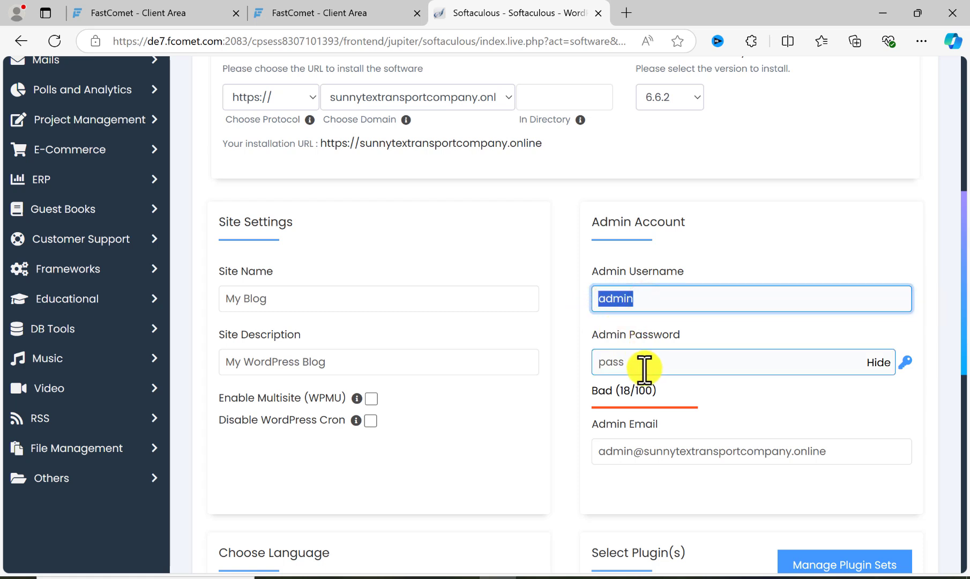
pyautogui.moveTo(644, 368); pyautogui.dragTo(589, 371)
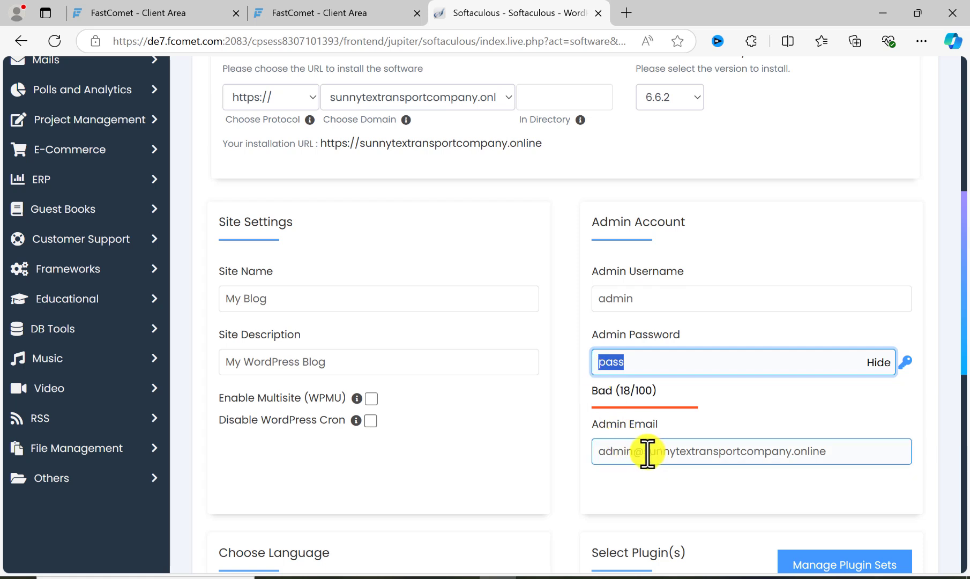
pyautogui.moveTo(642, 300); pyautogui.dragTo(590, 306)
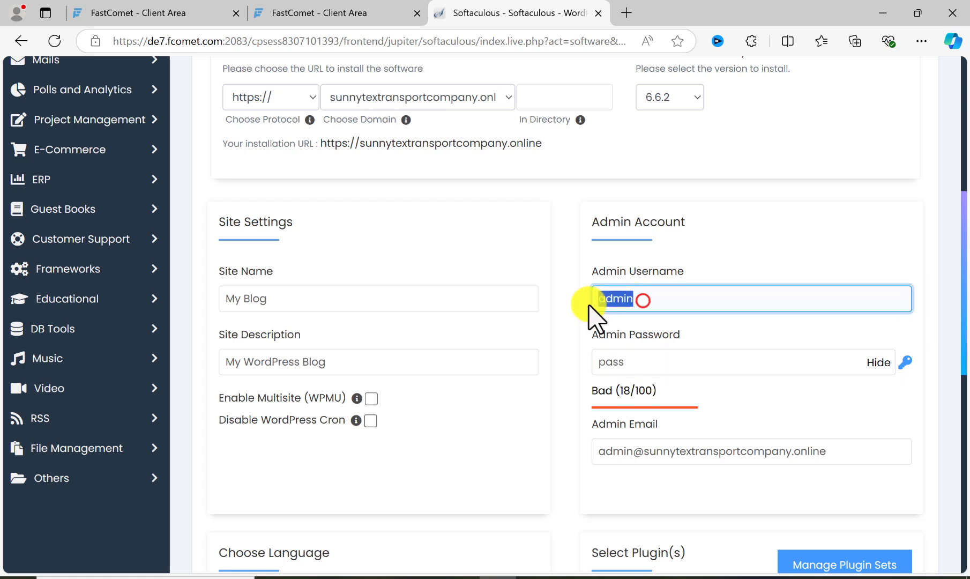
pyautogui.write('mesuul')
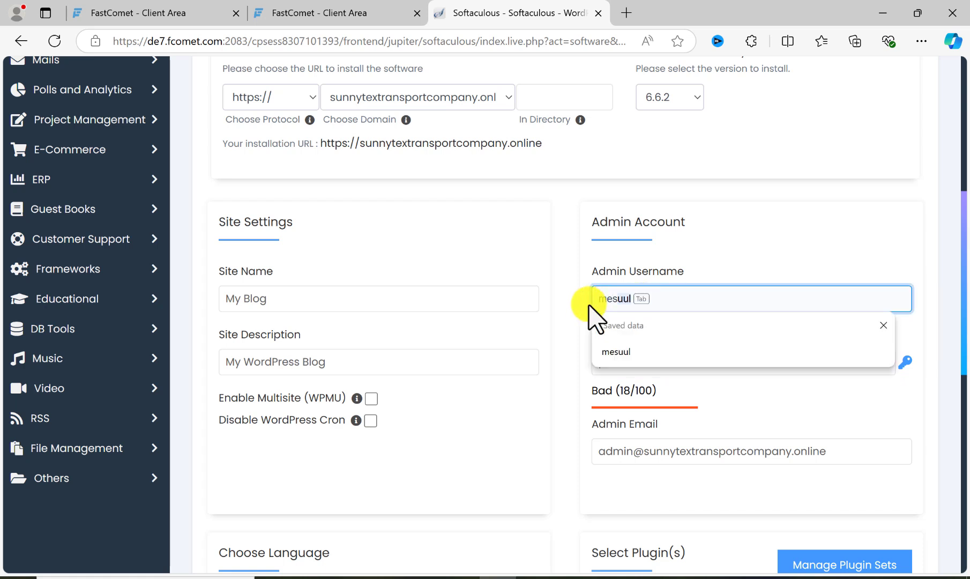
pyautogui.press('Escape')
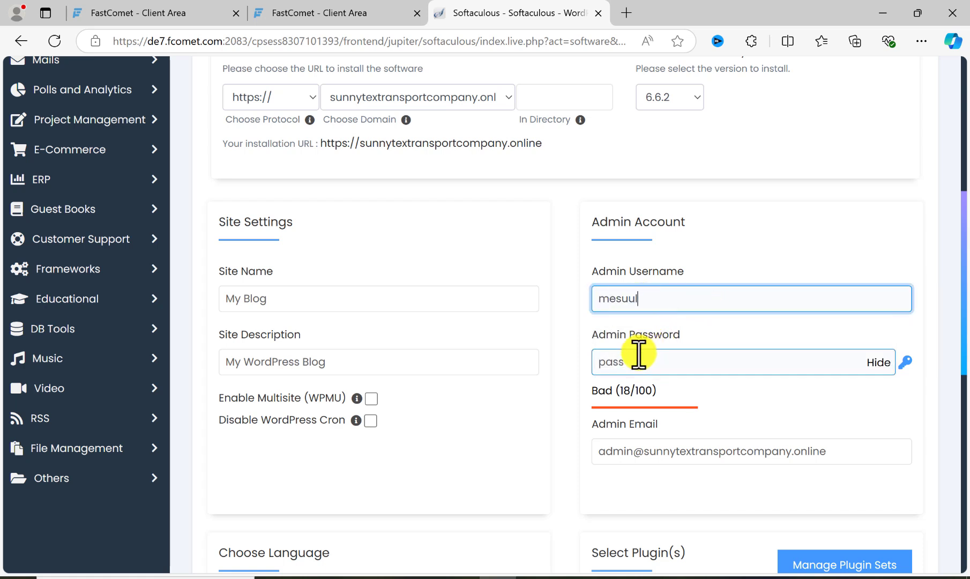
# - Replace the default WordPress admin password with a strong new admin password, keeping its characters hidden
pyautogui.moveTo(639, 352); pyautogui.dragTo(591, 368)
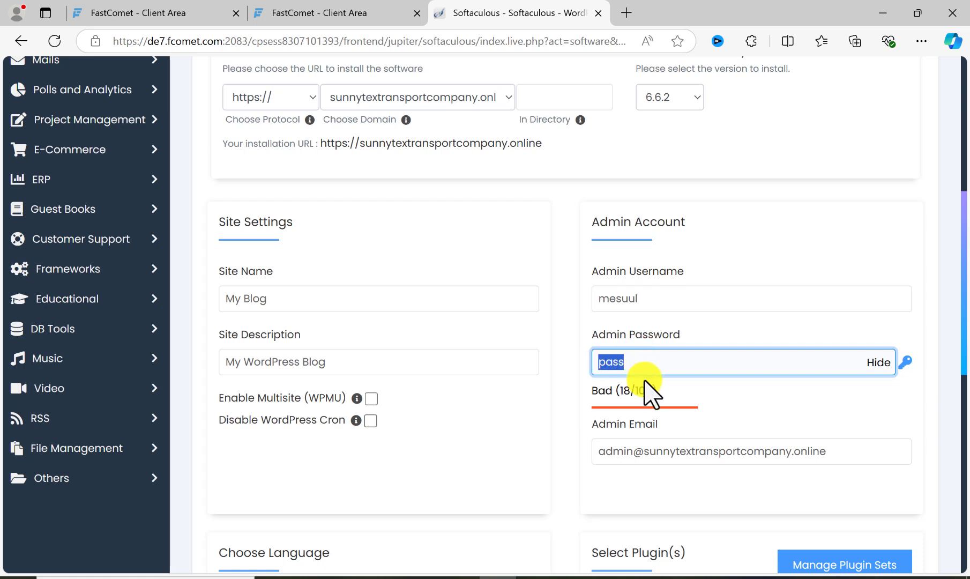
pyautogui.write('h')
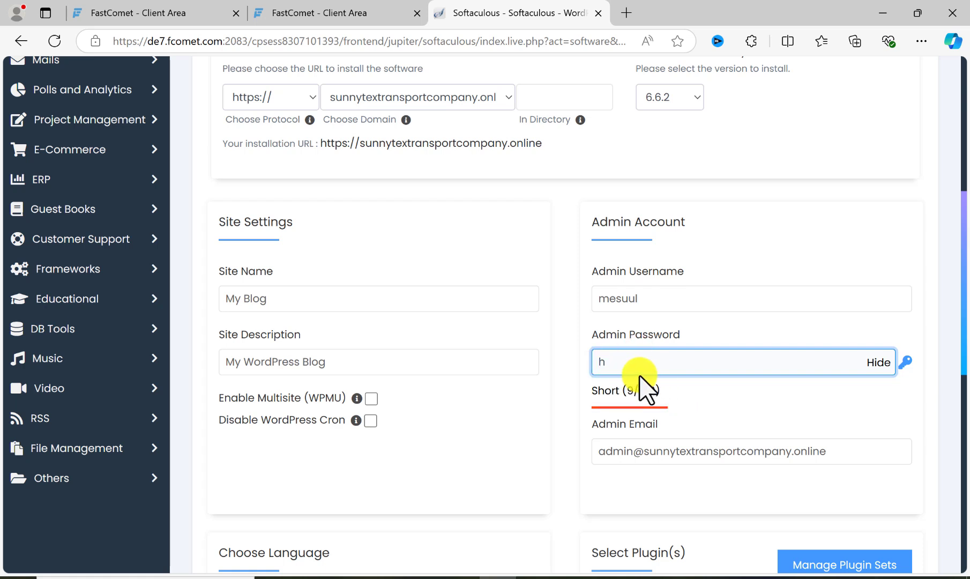
pyautogui.press('BackSpace')
pyautogui.click(878, 368)
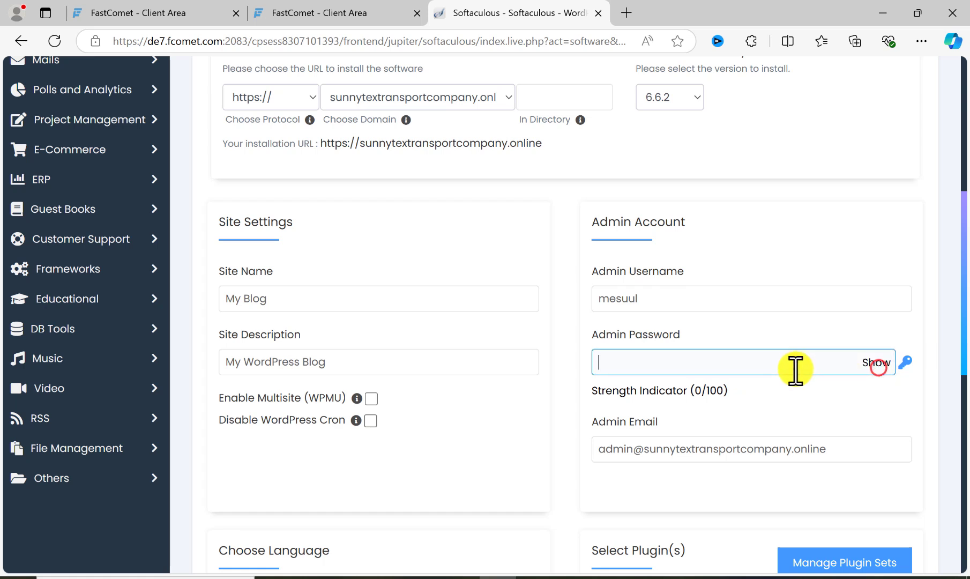
pyautogui.click(796, 369)
pyautogui.write('•••')
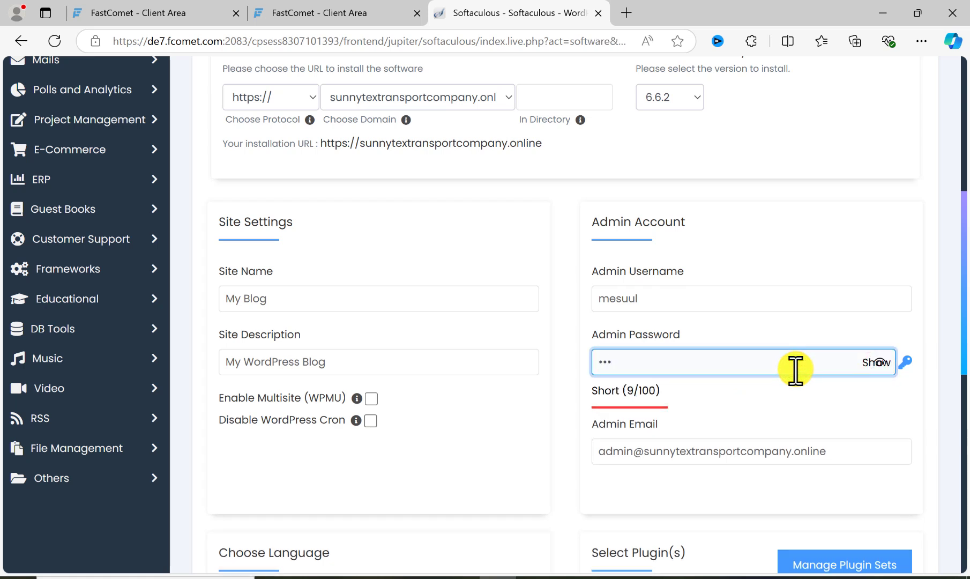
pyautogui.write('•')
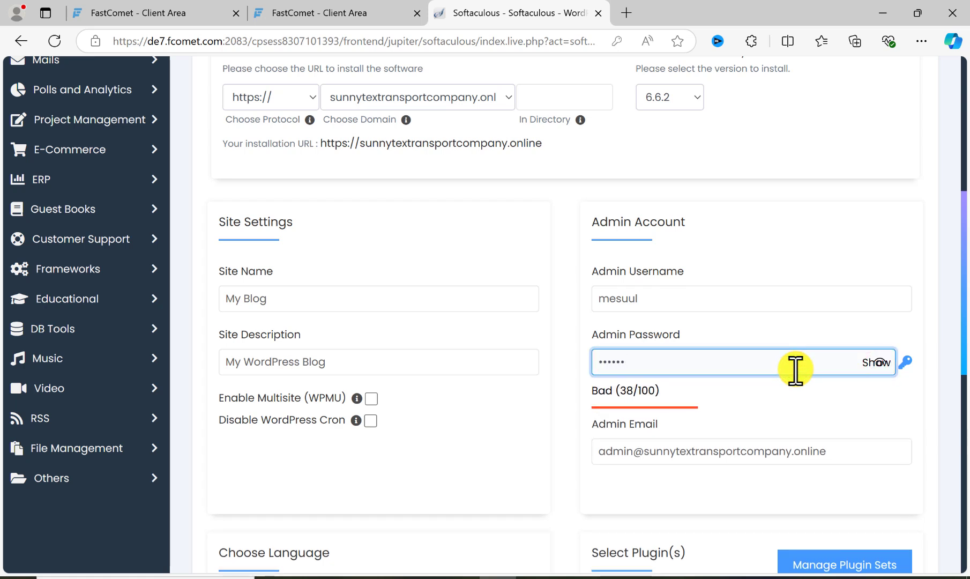
pyautogui.write('••••')
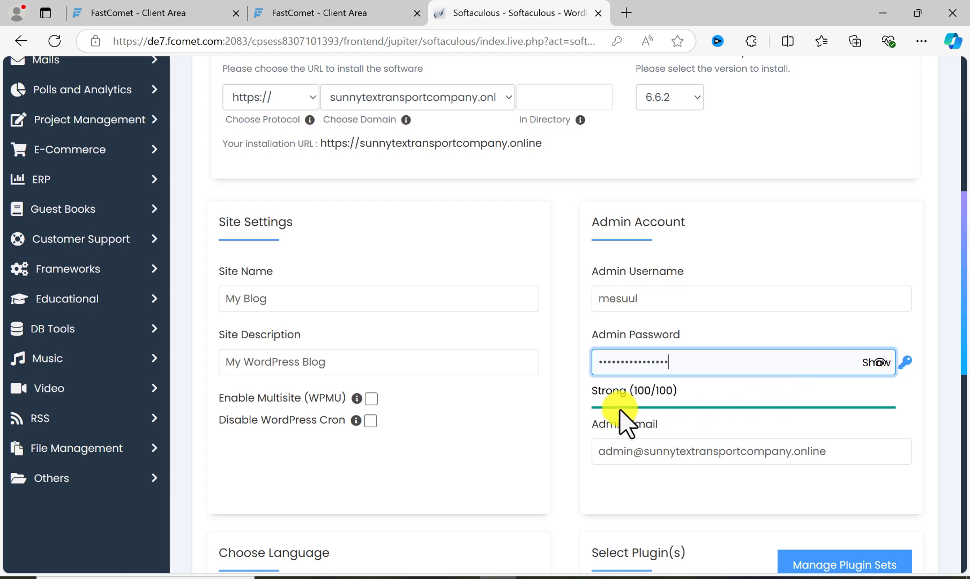
# - Replace the default admin email with the site owner's own e-mail address in the admin account settings
pyautogui.click(643, 457)
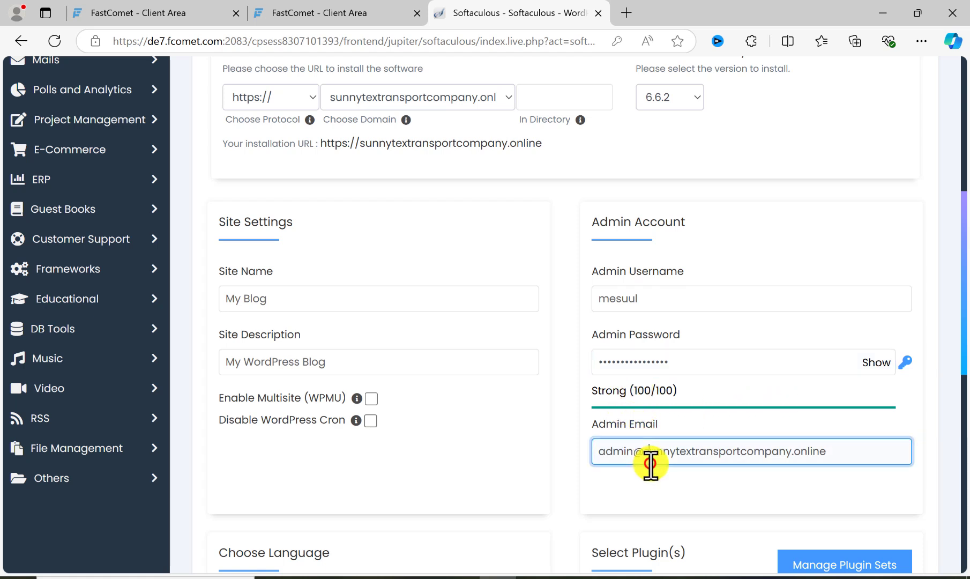
pyautogui.tripleClick(652, 462)
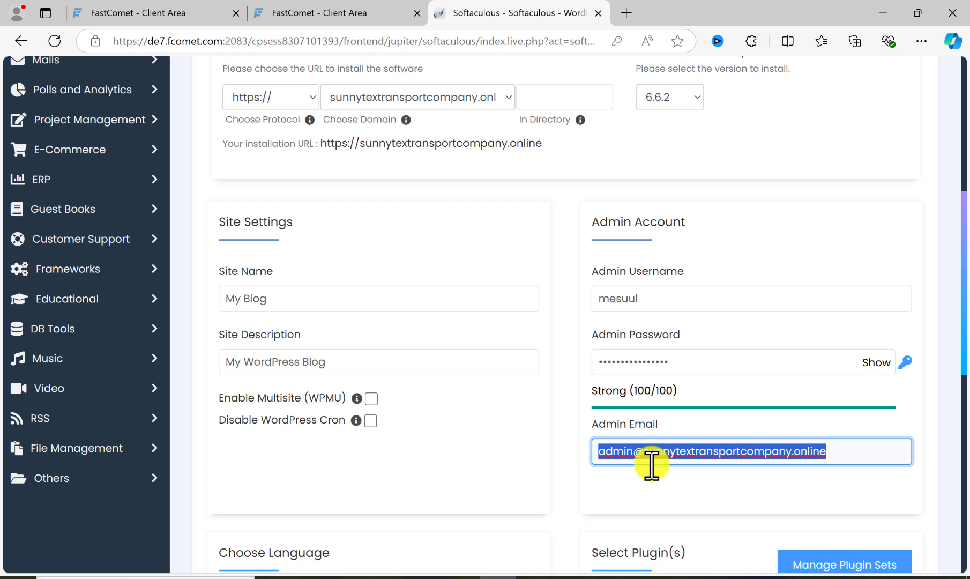
pyautogui.write('mesuul')
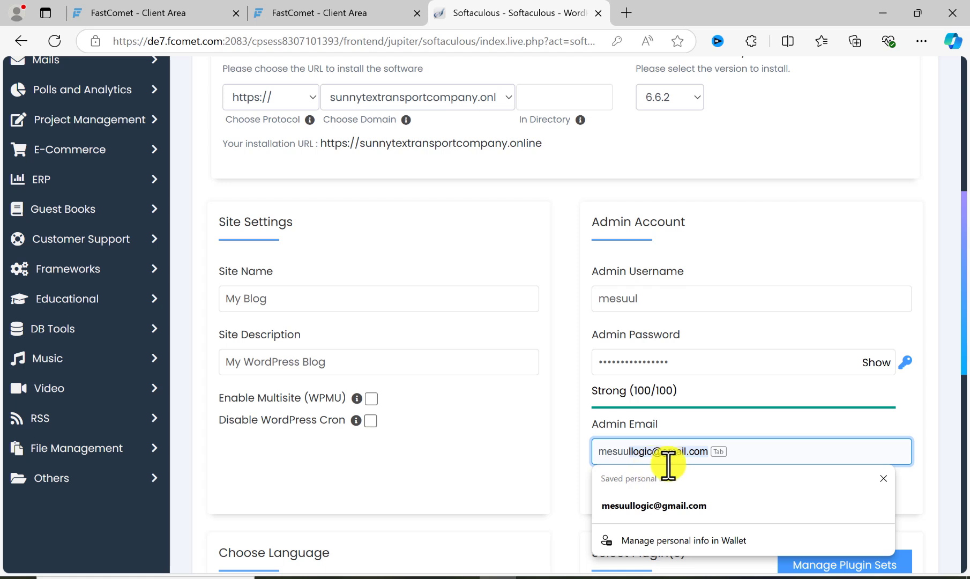
pyautogui.click(708, 505)
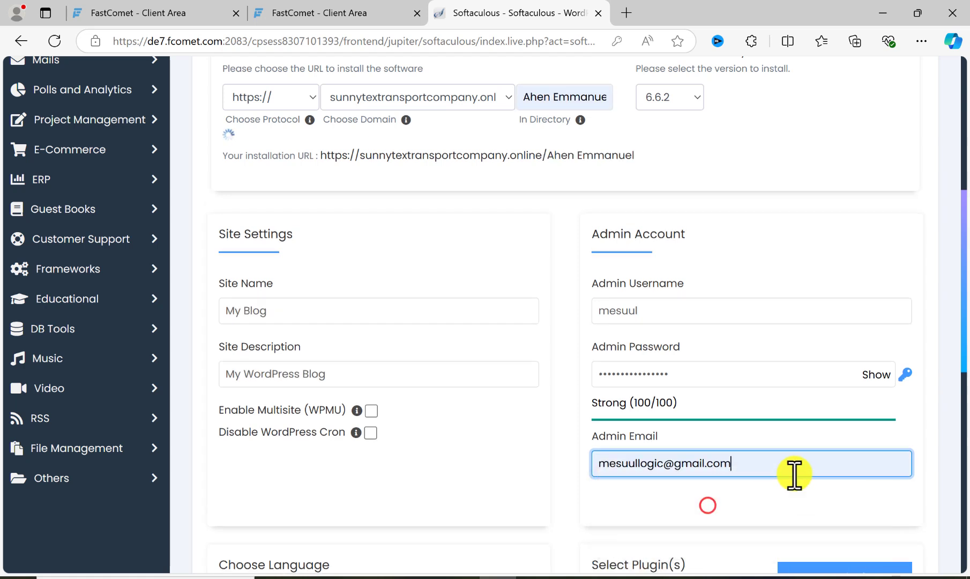
pyautogui.click(892, 521)
pyautogui.scroll(-1, 893, 522)
pyautogui.scroll(-3, 750, 437)
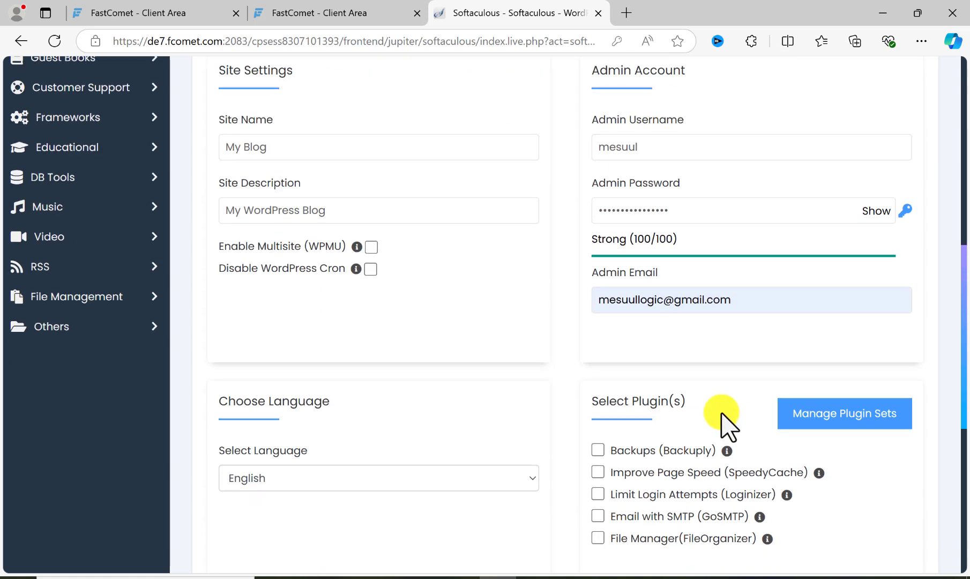
pyautogui.scroll(-2, 698, 396)
pyautogui.scroll(7, 397, 268)
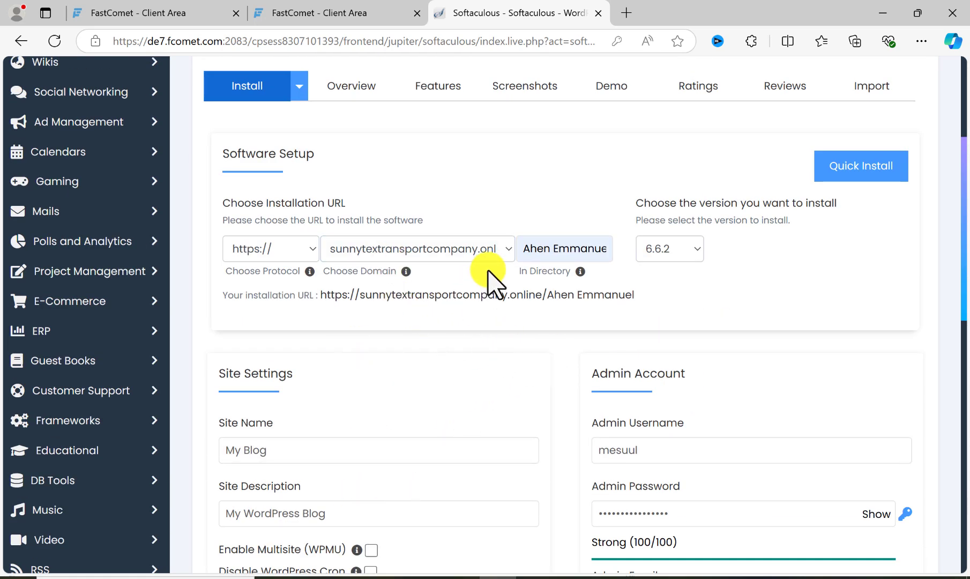
pyautogui.moveTo(526, 250); pyautogui.dragTo(631, 252)
pyautogui.press('BackSpace')
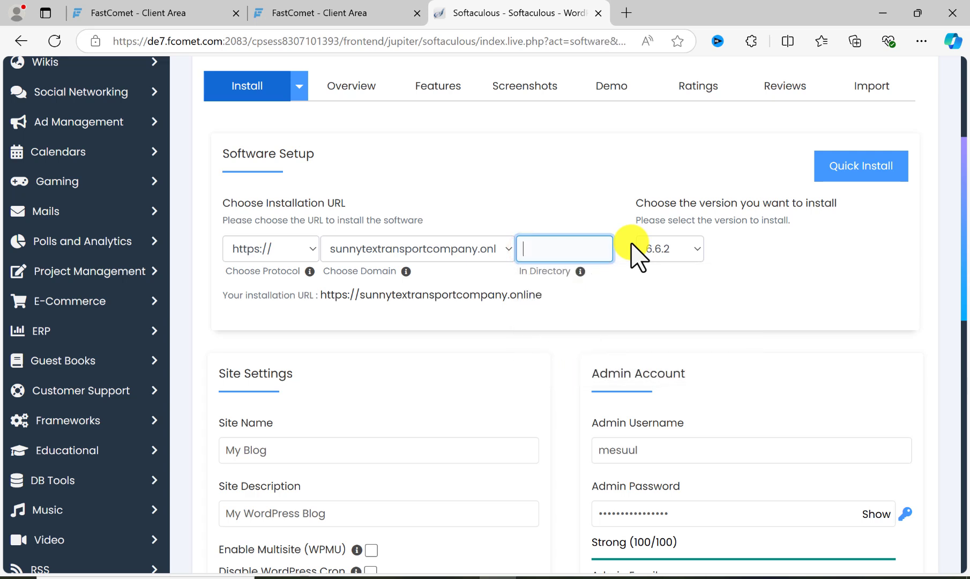
pyautogui.click(767, 299)
pyautogui.click(530, 249)
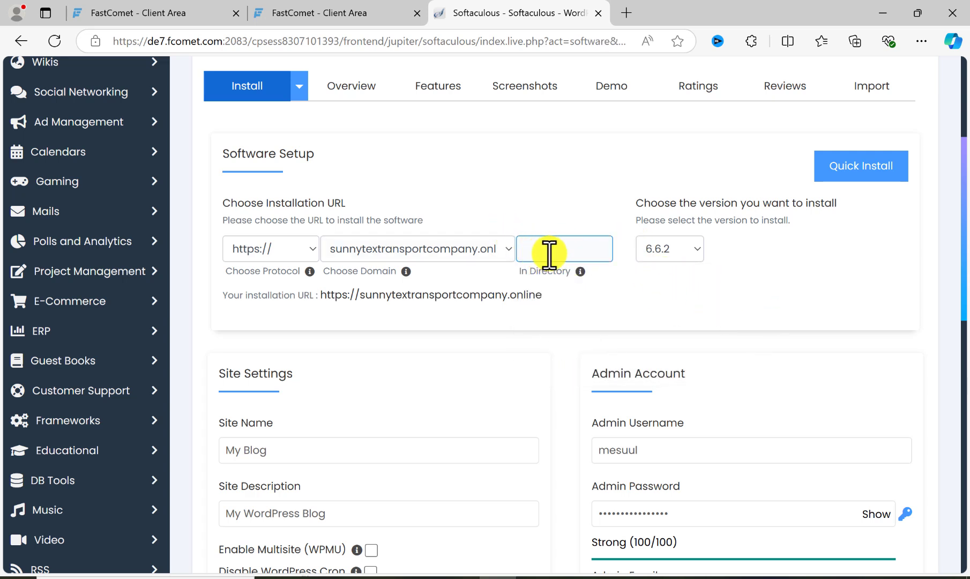
pyautogui.click(456, 290)
# - Install WordPress with the entered settings and open the new site's wp-admin dashboard from its administrative URL
pyautogui.scroll(-10, 558, 346)
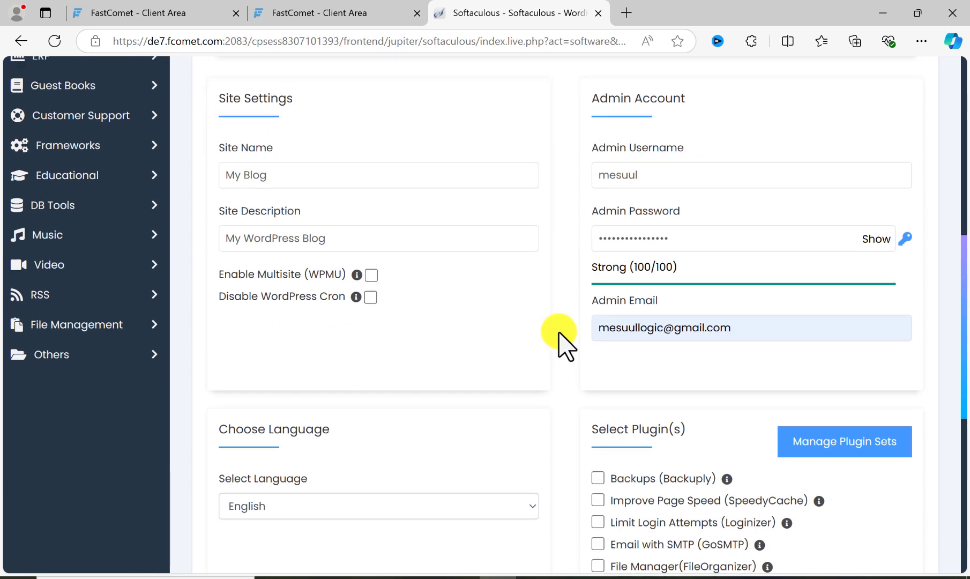
pyautogui.scroll(-2, 568, 365)
pyautogui.click(569, 384)
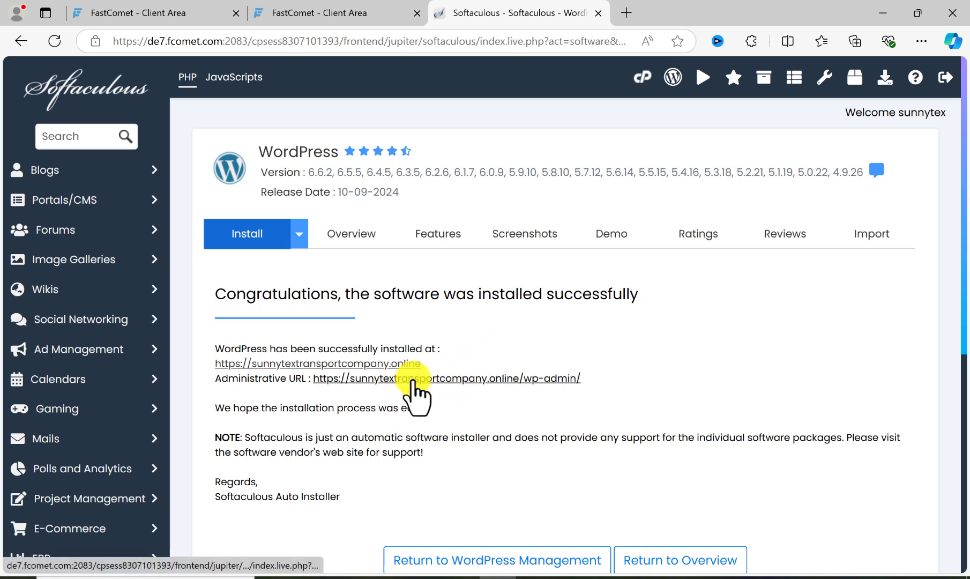
pyautogui.click(434, 378)
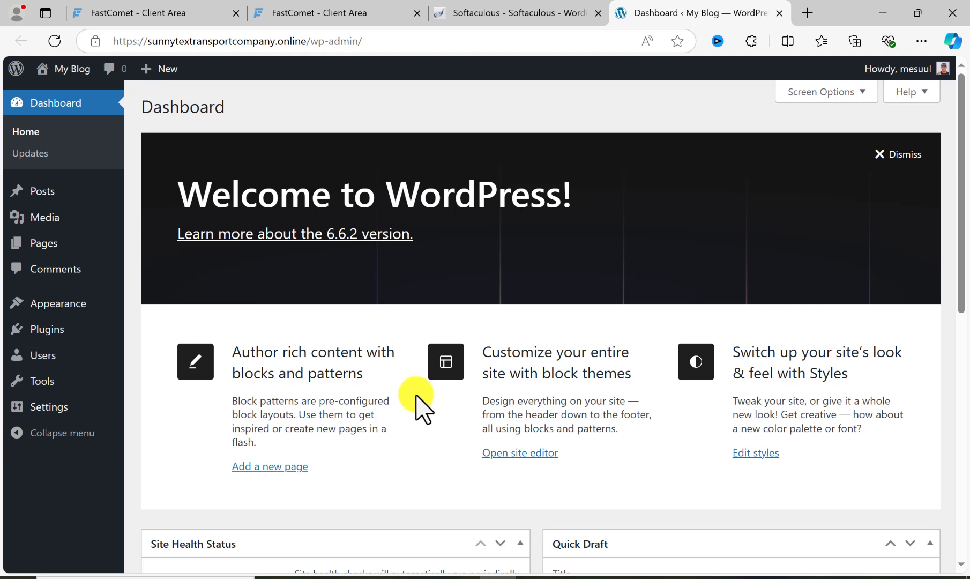
# - Return from the Softaculous installation page to cPanel and open the Domains management page
pyautogui.click(497, 13)
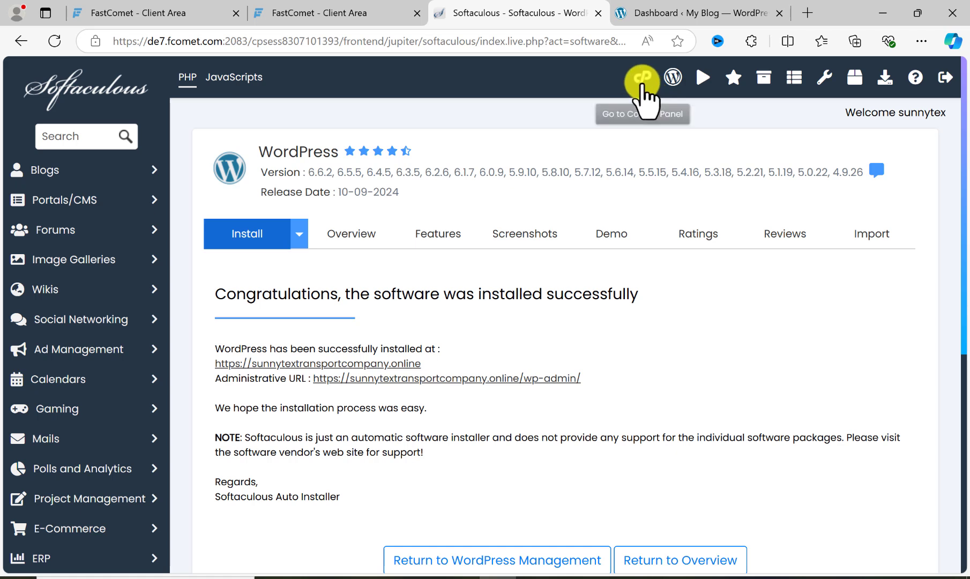
pyautogui.click(643, 81)
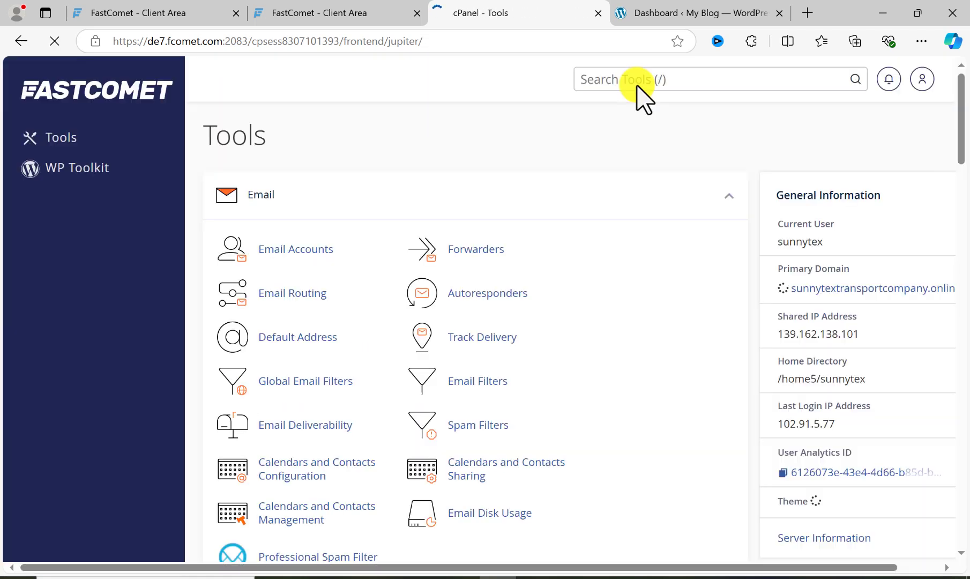
pyautogui.scroll(-10, 394, 282)
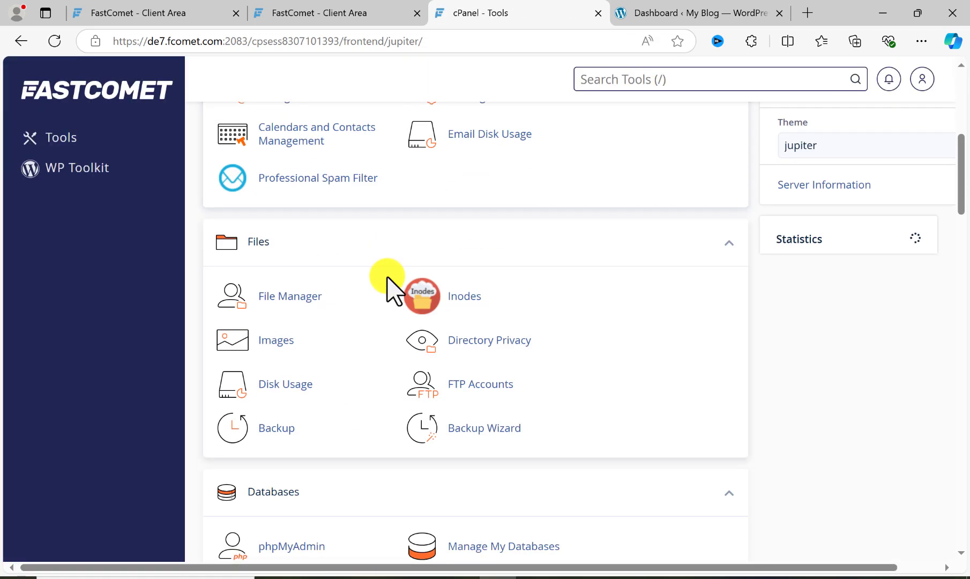
pyautogui.scroll(-1, 387, 289)
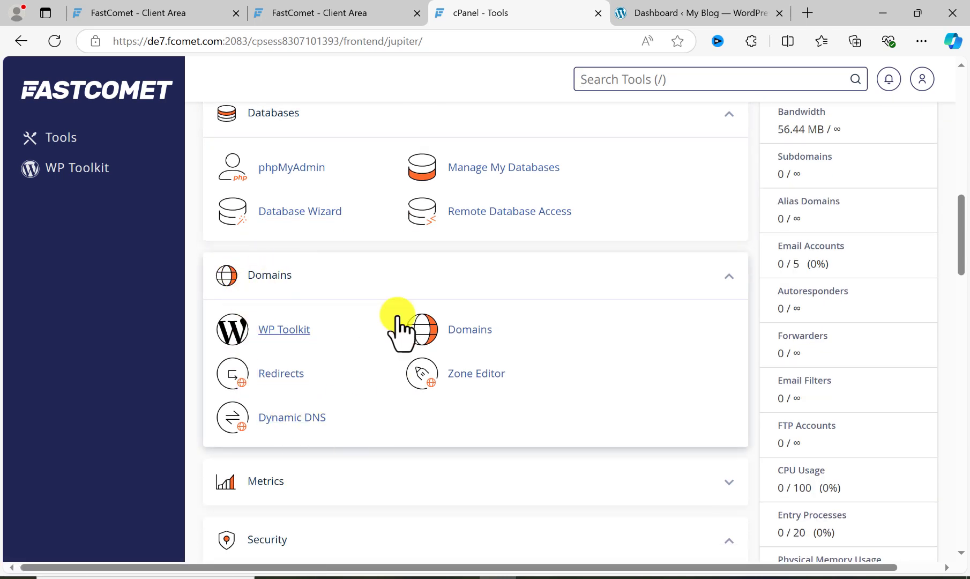
pyautogui.click(471, 328)
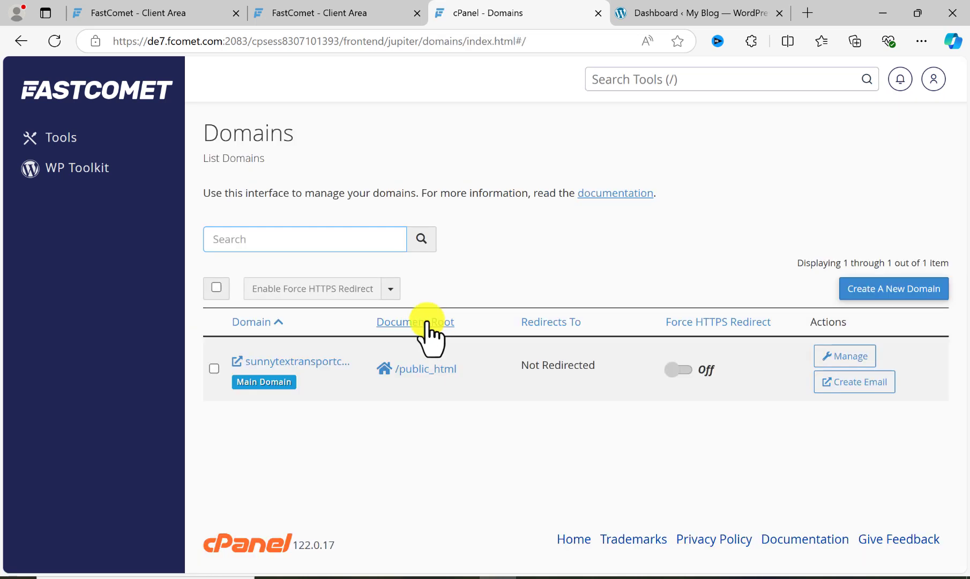
# - Start creating a new domain and enter demo.sunnytextransportcompany.online as its name
pyautogui.click(861, 290)
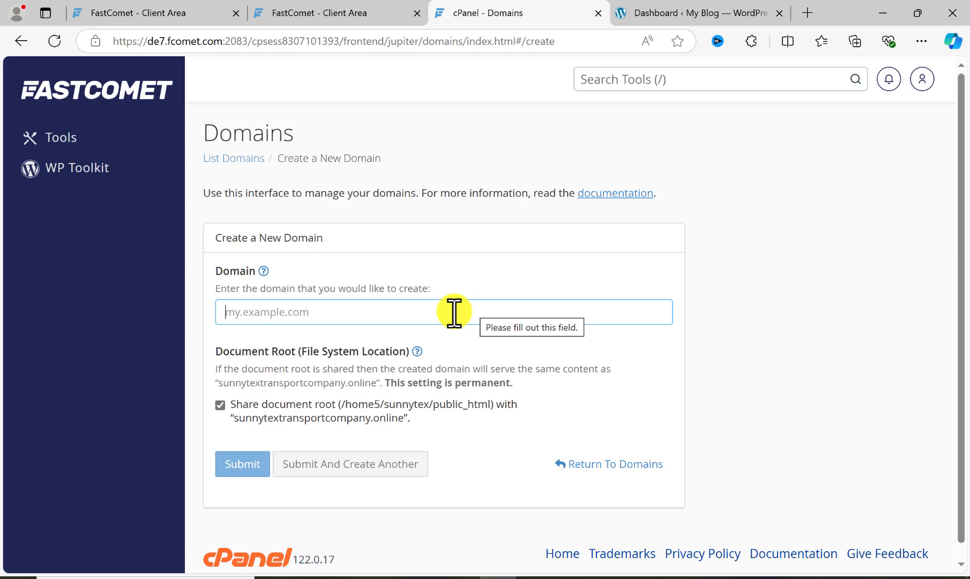
pyautogui.write('dem')
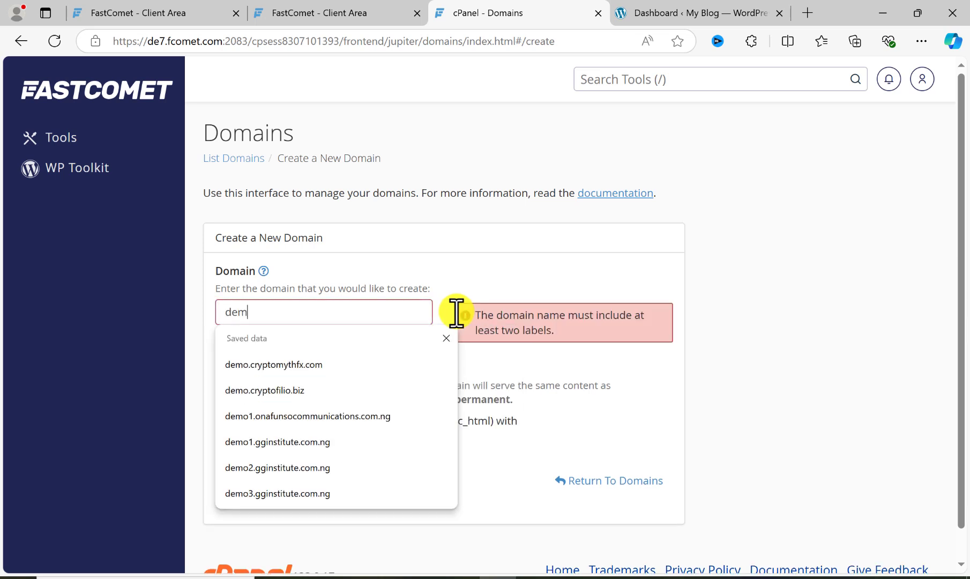
pyautogui.write('o.')
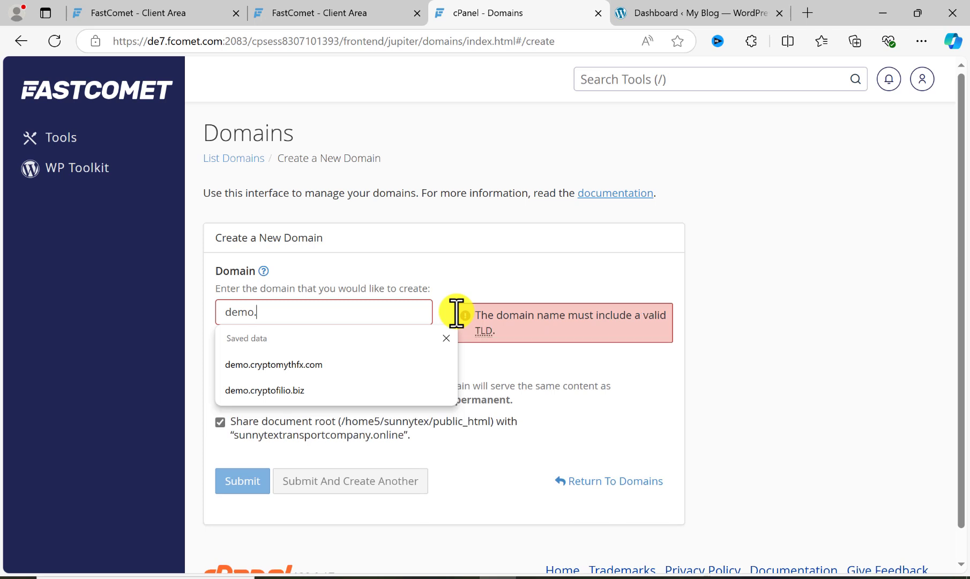
pyautogui.click(505, 277)
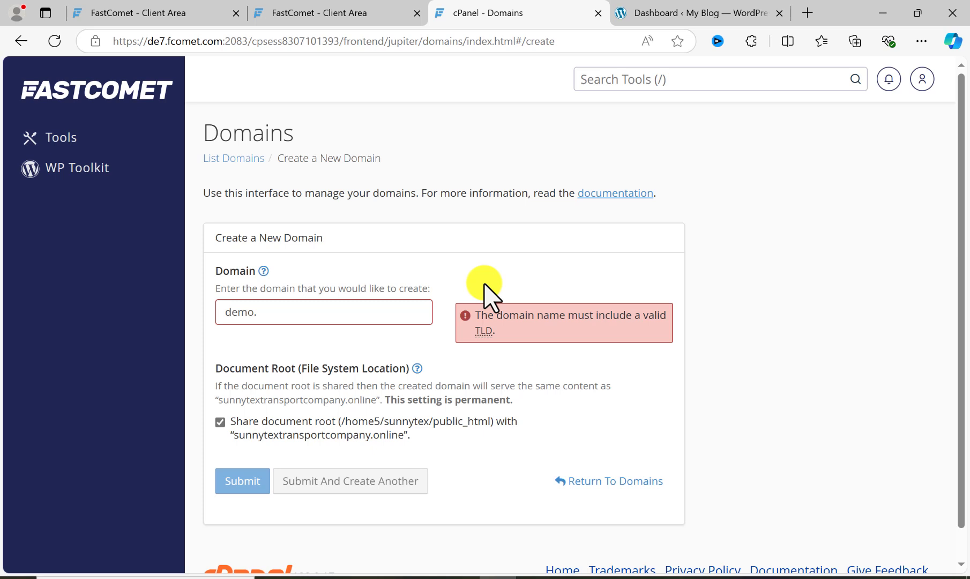
pyautogui.click(339, 316)
pyautogui.write('sunnytextransportcompany.')
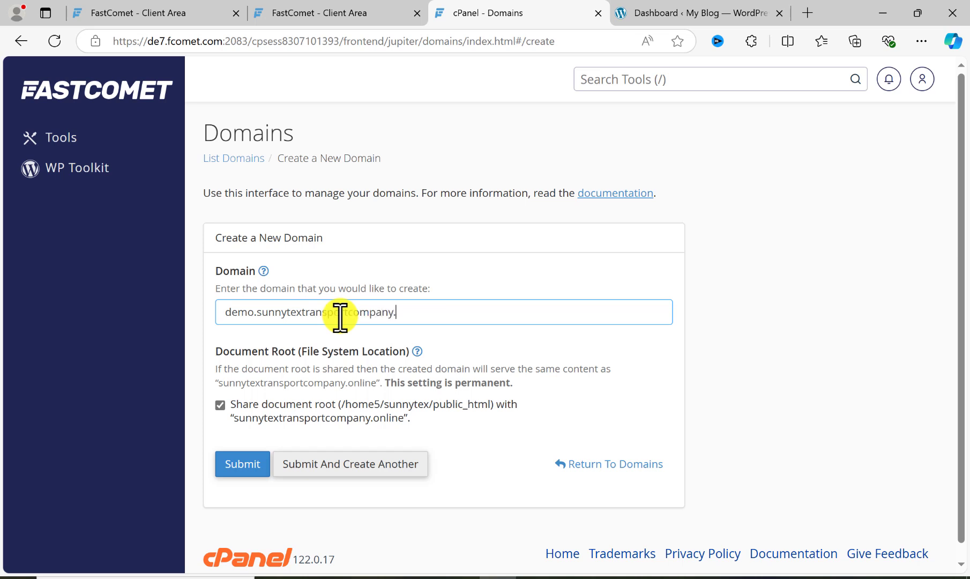
pyautogui.write('onlin')
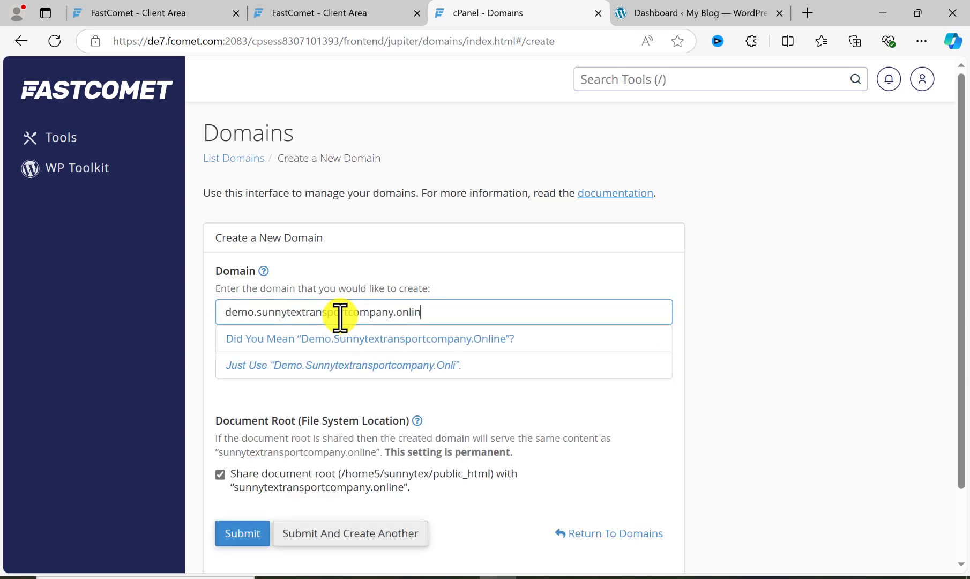
pyautogui.write('e')
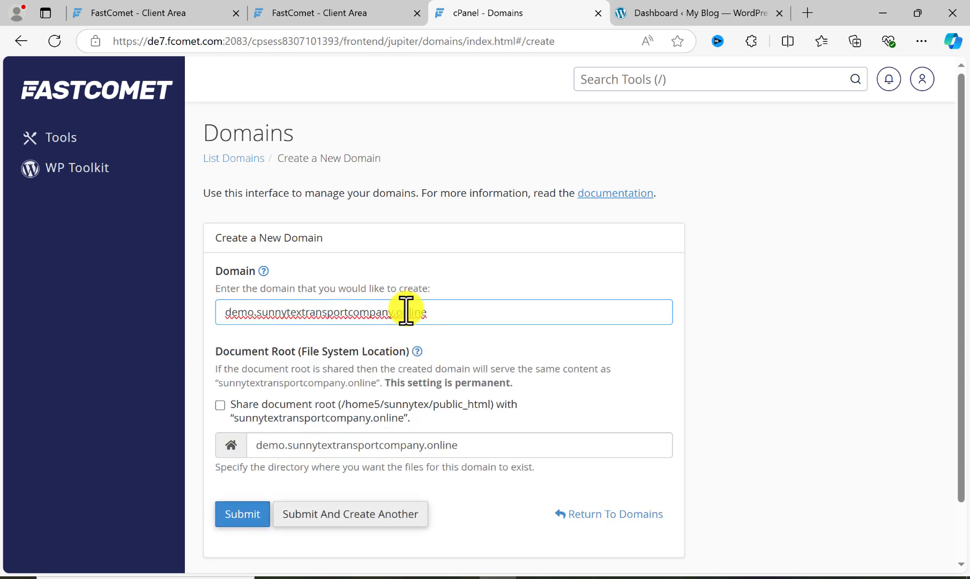
# - Leave the document root unshared, with demo.sunnytextransportcompany.online as its directory, and submit the new domain
pyautogui.click(219, 405)
pyautogui.click(219, 404)
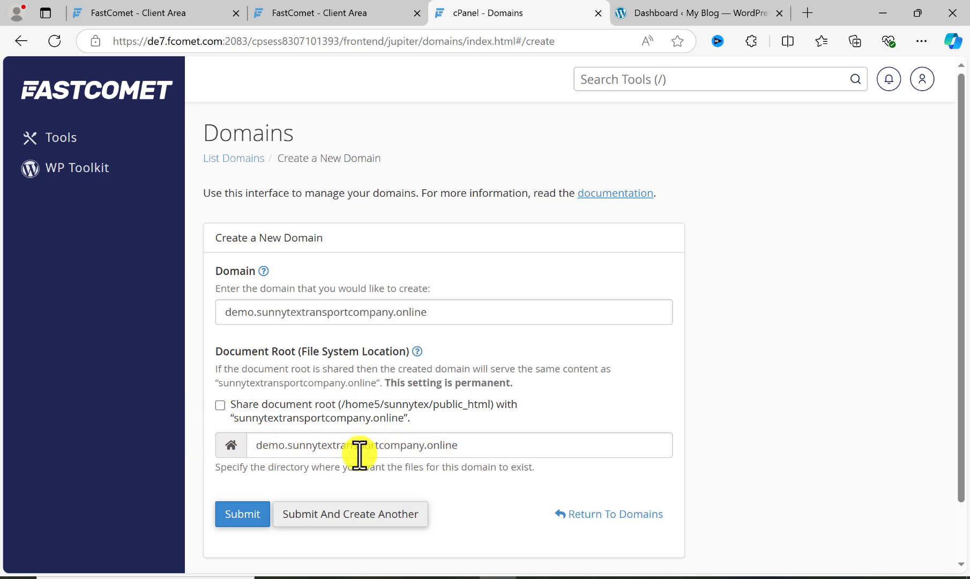
pyautogui.click(237, 516)
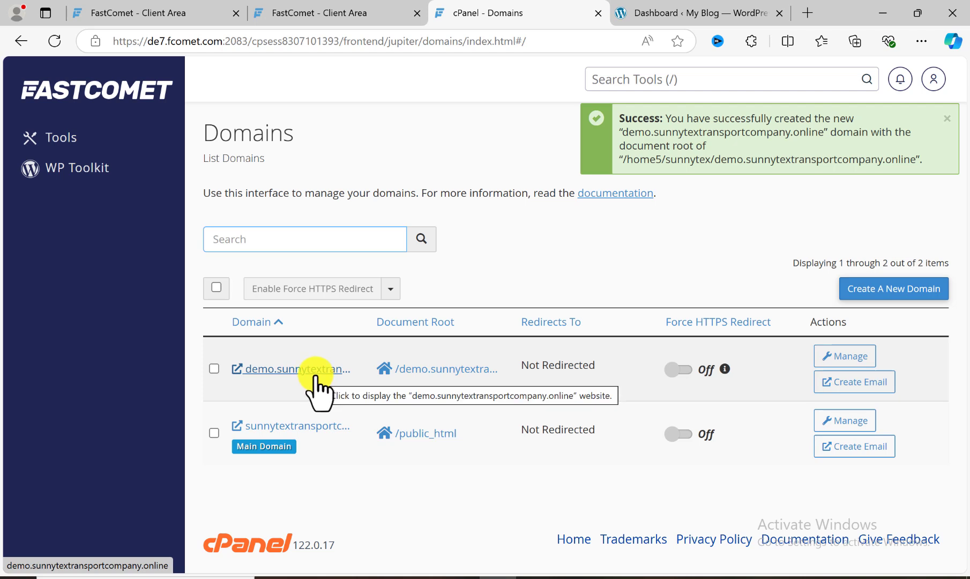
# - Return to the cPanel tools and open WordPress from the Softaculous Apps Installer scripts
pyautogui.click(117, 92)
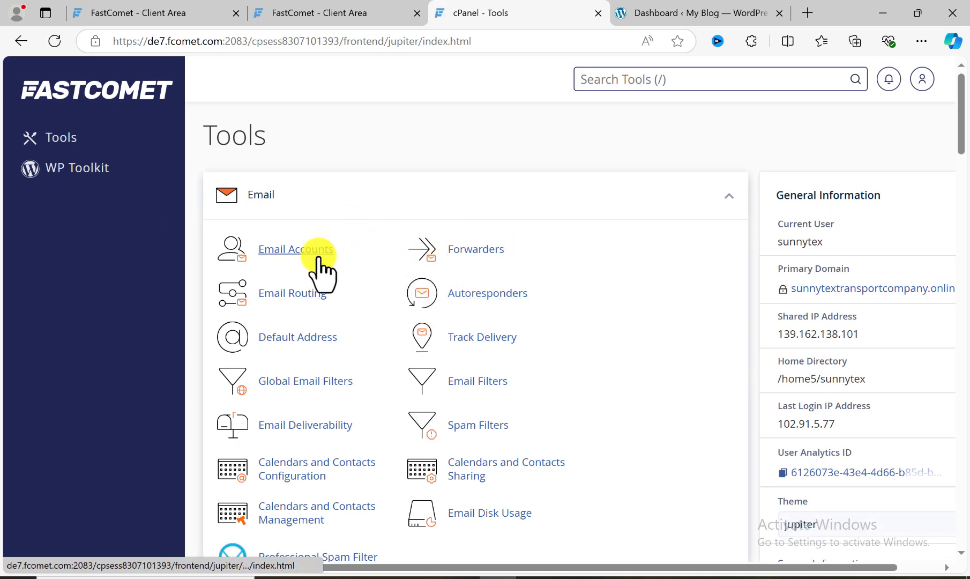
pyautogui.scroll(-20, 338, 301)
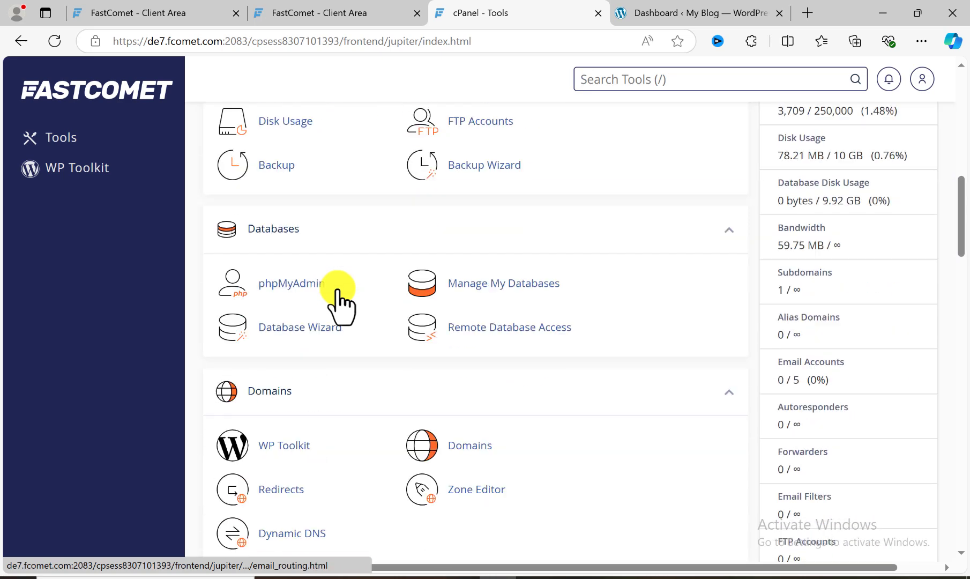
pyautogui.scroll(-20, 336, 300)
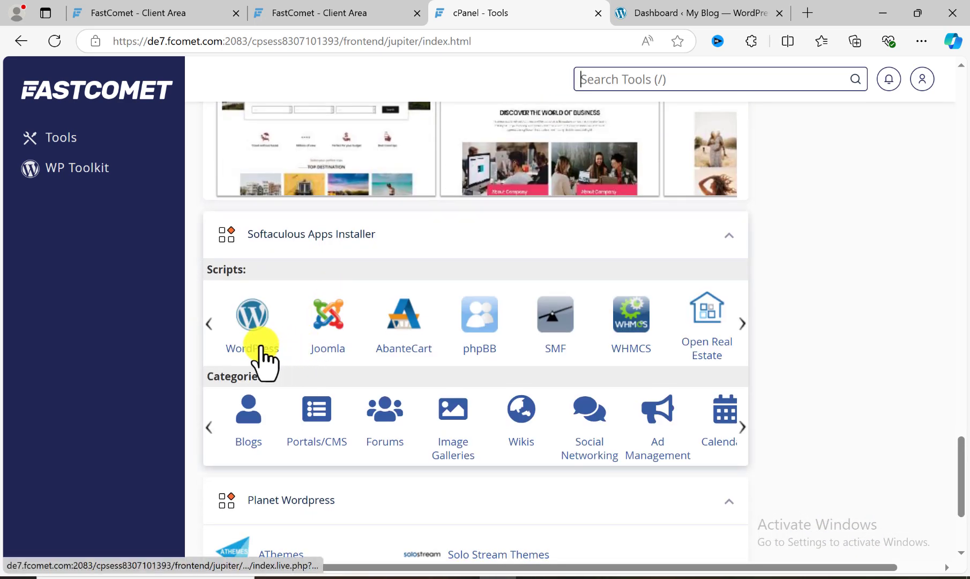
pyautogui.click(255, 324)
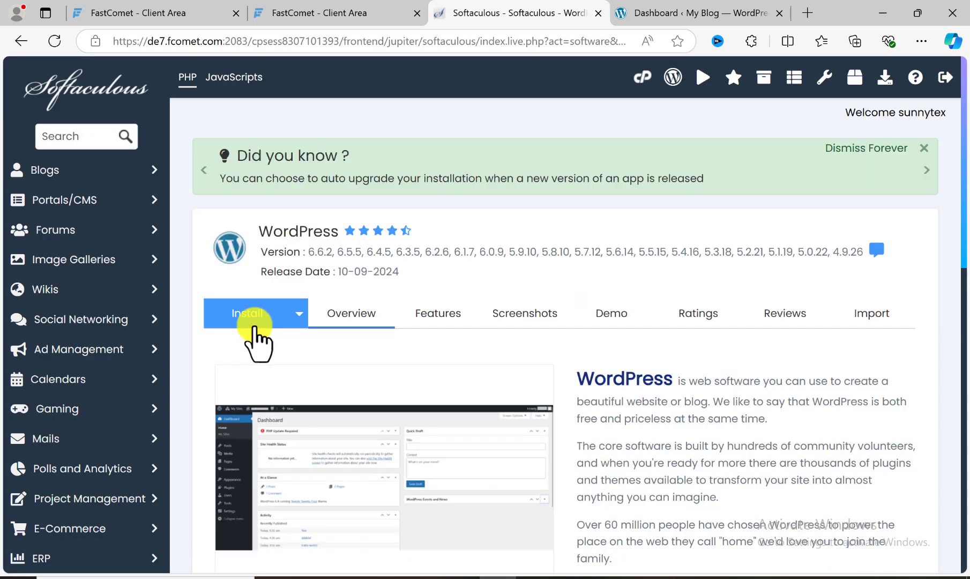
# - Open the WordPress installation form, choose demo.sunnytextransportcompany.online as the installation domain, and clear the wp directory
pyautogui.scroll(-1, 332, 354)
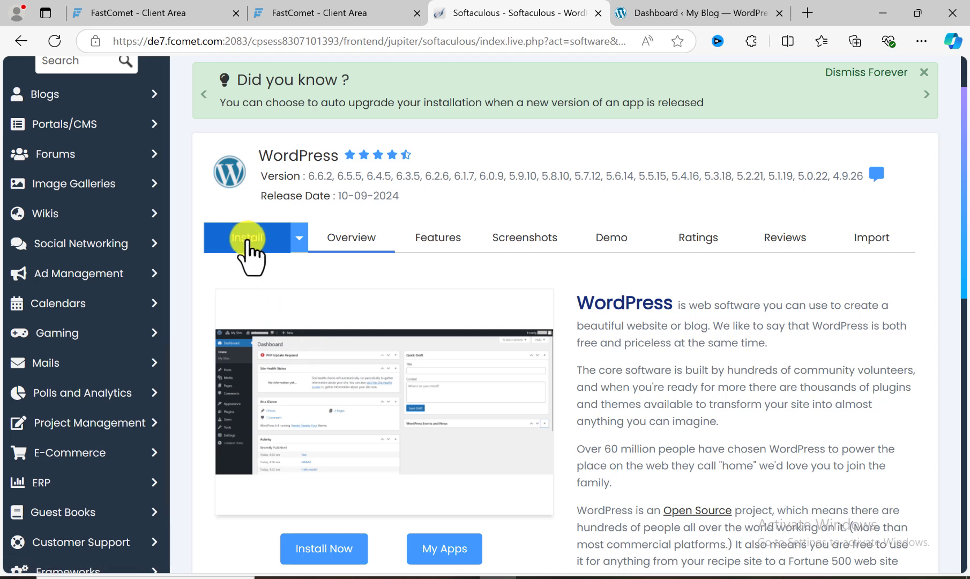
pyautogui.click(248, 237)
pyautogui.scroll(-1, 315, 346)
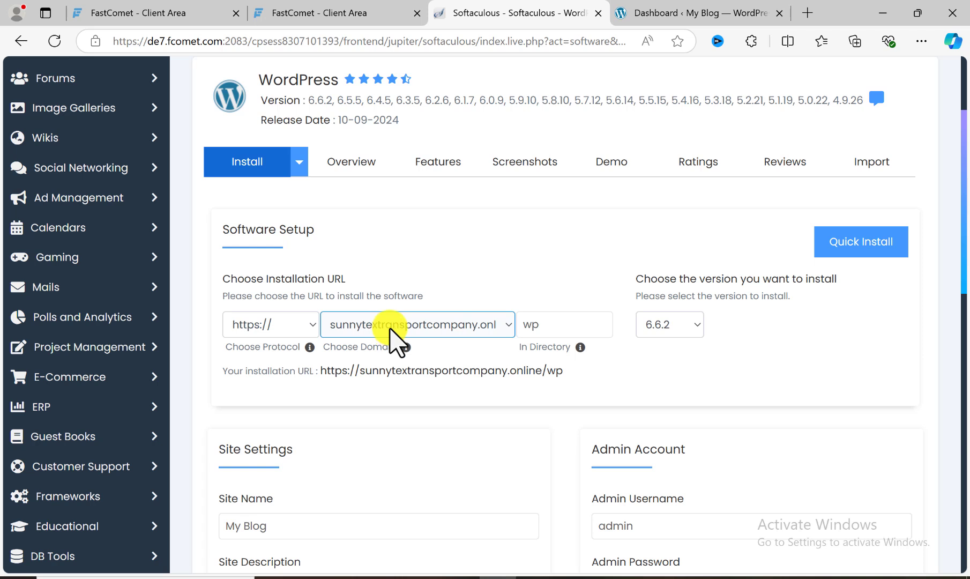
pyautogui.click(467, 329)
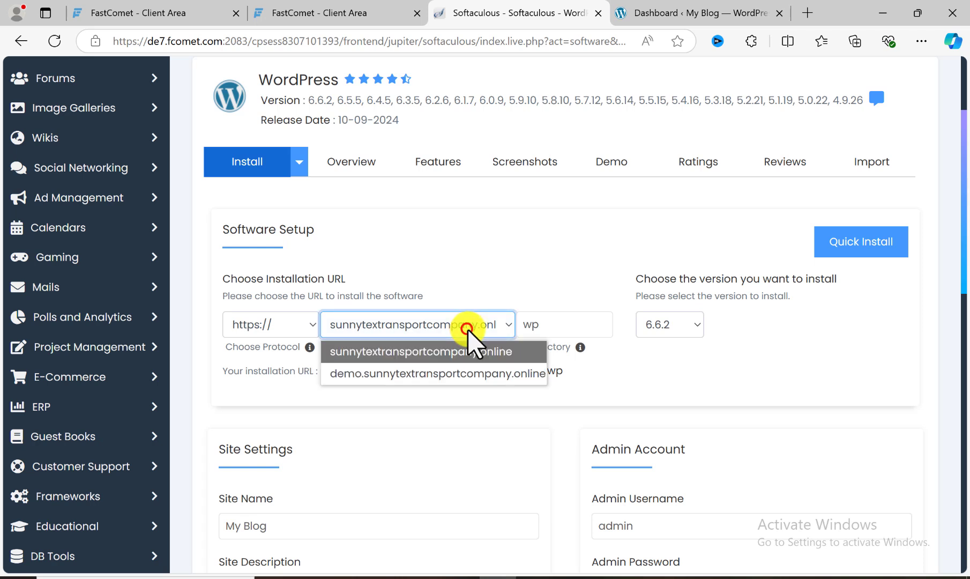
pyautogui.click(411, 372)
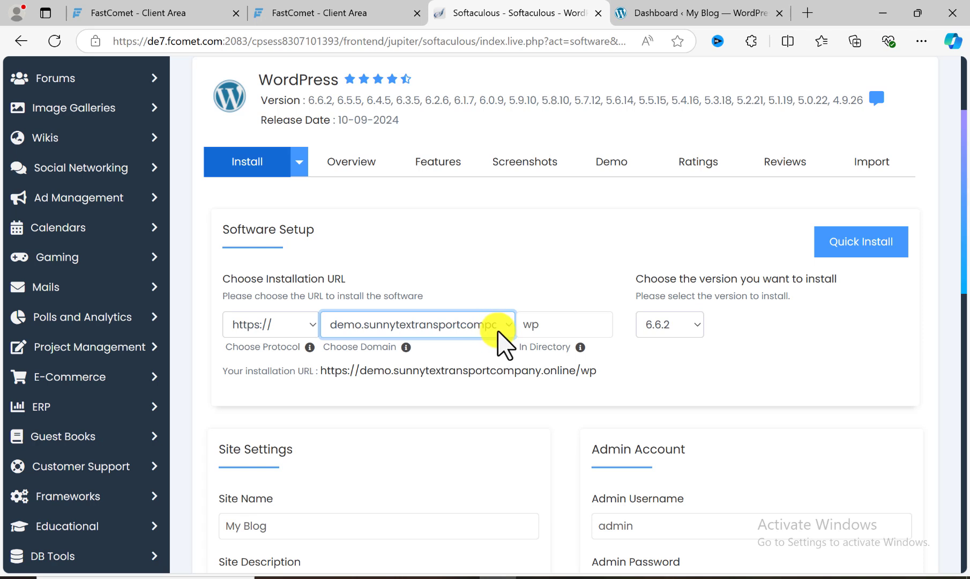
pyautogui.click(546, 325)
pyautogui.moveTo(546, 325); pyautogui.dragTo(518, 328)
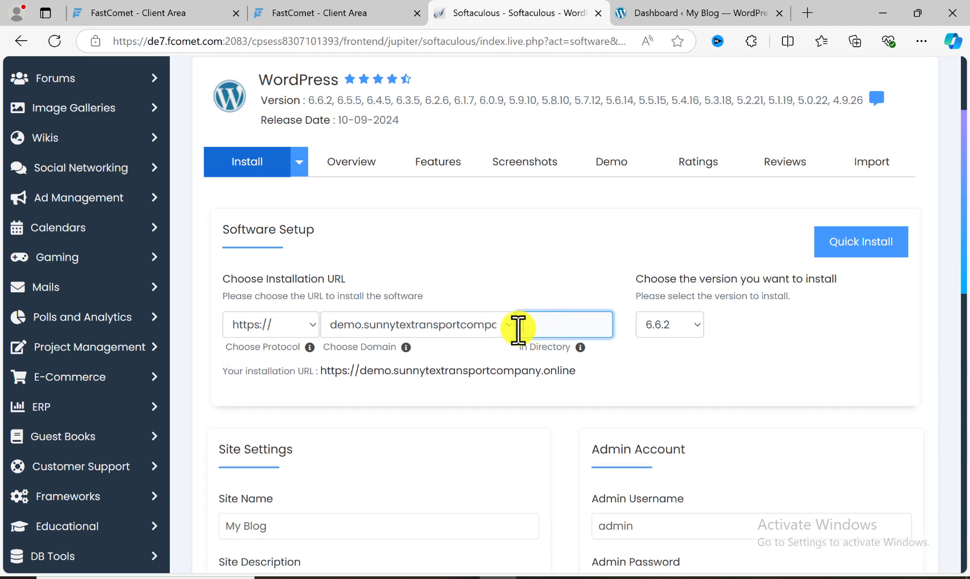
# - Keep admin as the admin username, mask the admin password, and replace the default with a strong admin password
pyautogui.scroll(-3, 606, 343)
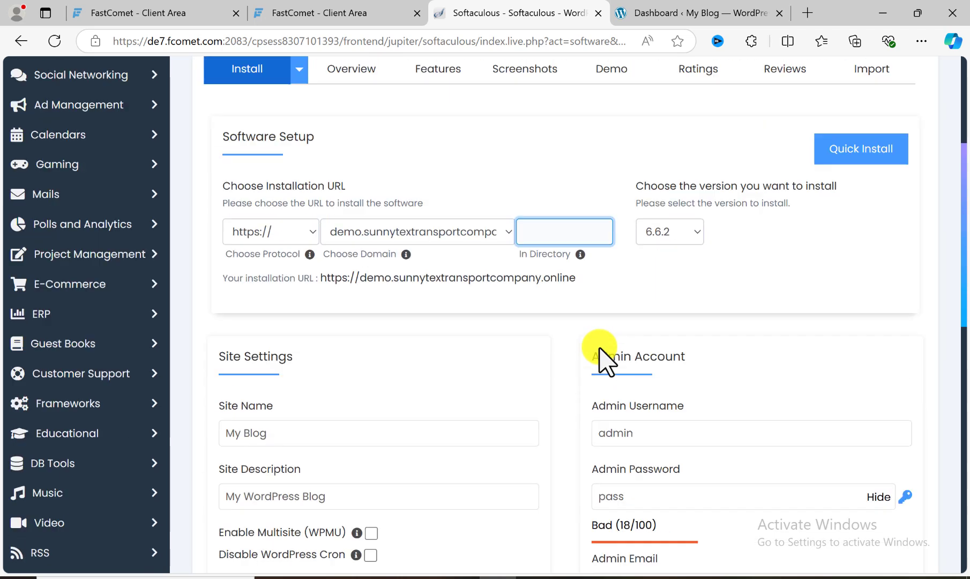
pyautogui.click(635, 374)
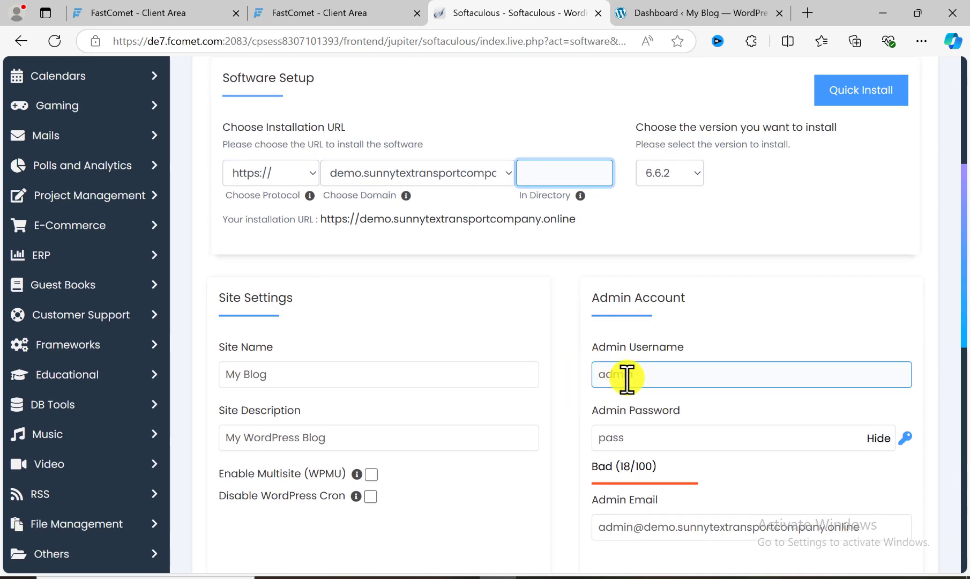
pyautogui.moveTo(637, 376); pyautogui.dragTo(600, 375)
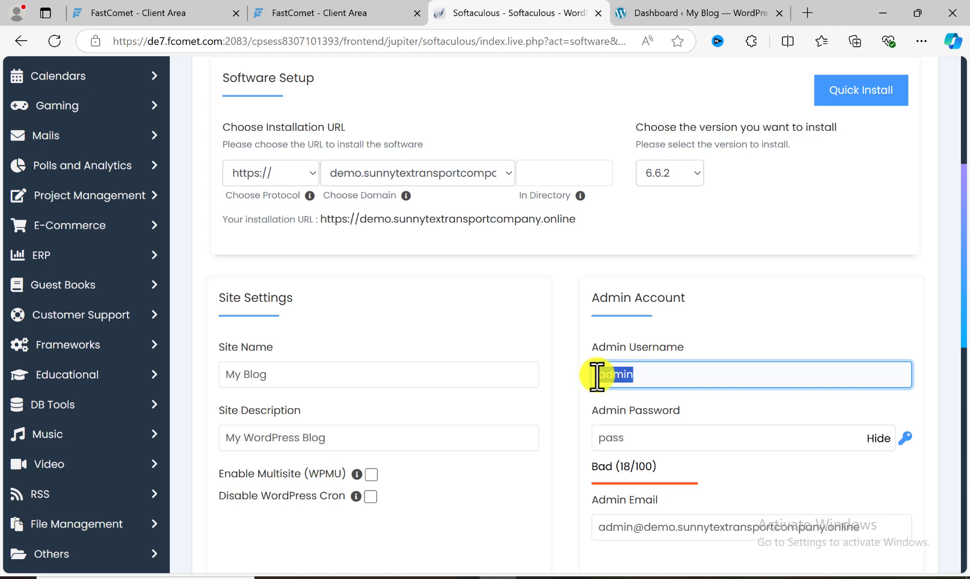
pyautogui.moveTo(596, 375); pyautogui.dragTo(575, 378)
pyautogui.scroll(-1, 638, 374)
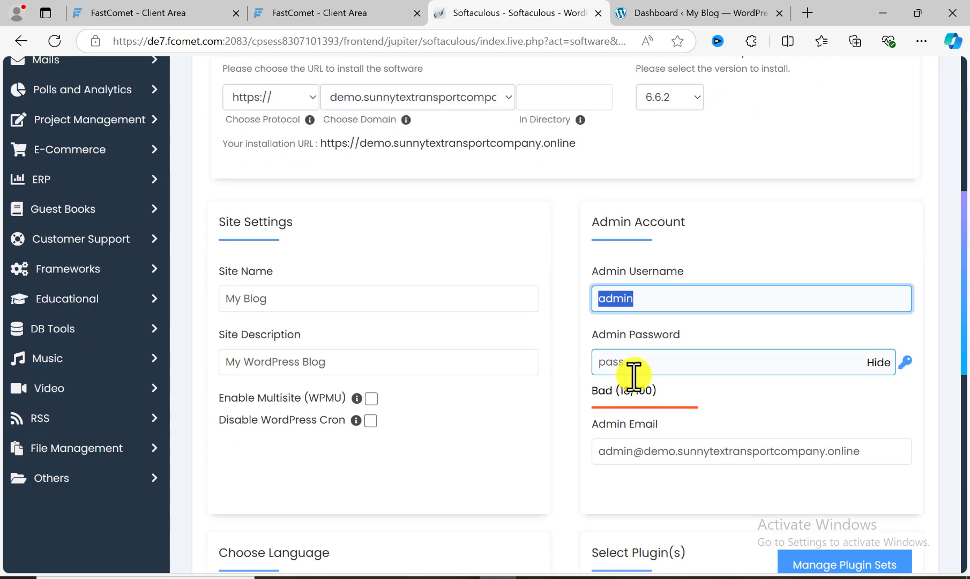
pyautogui.moveTo(630, 363); pyautogui.dragTo(593, 370)
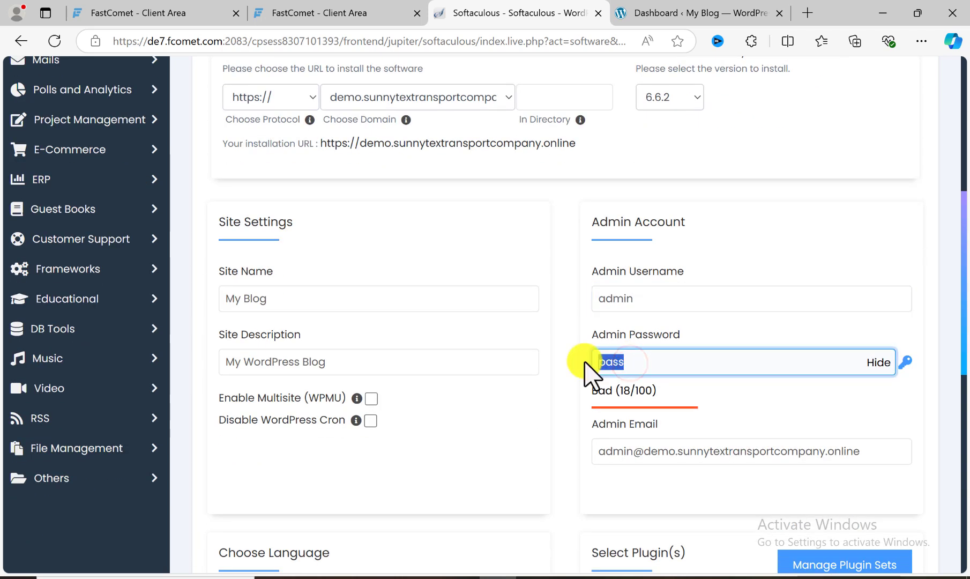
pyautogui.click(878, 362)
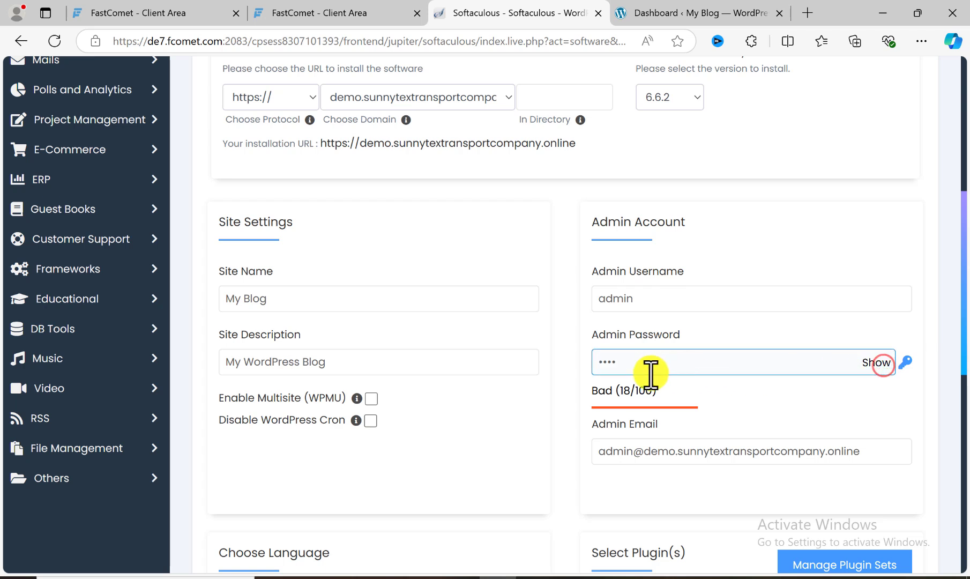
pyautogui.moveTo(635, 370); pyautogui.dragTo(584, 375)
pyautogui.write('pa')
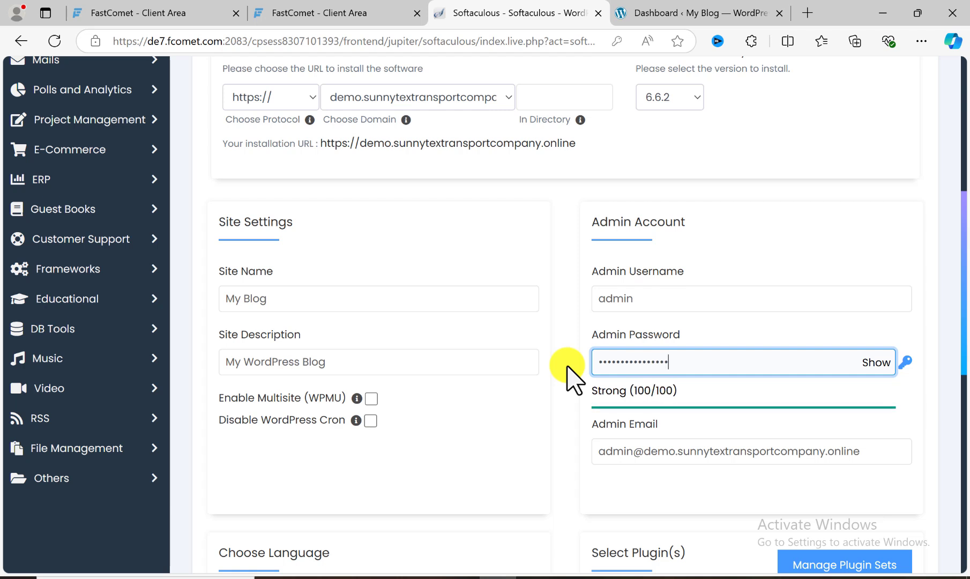
# - Replace the default admin email with the site owner's email address
pyautogui.scroll(-1, 568, 367)
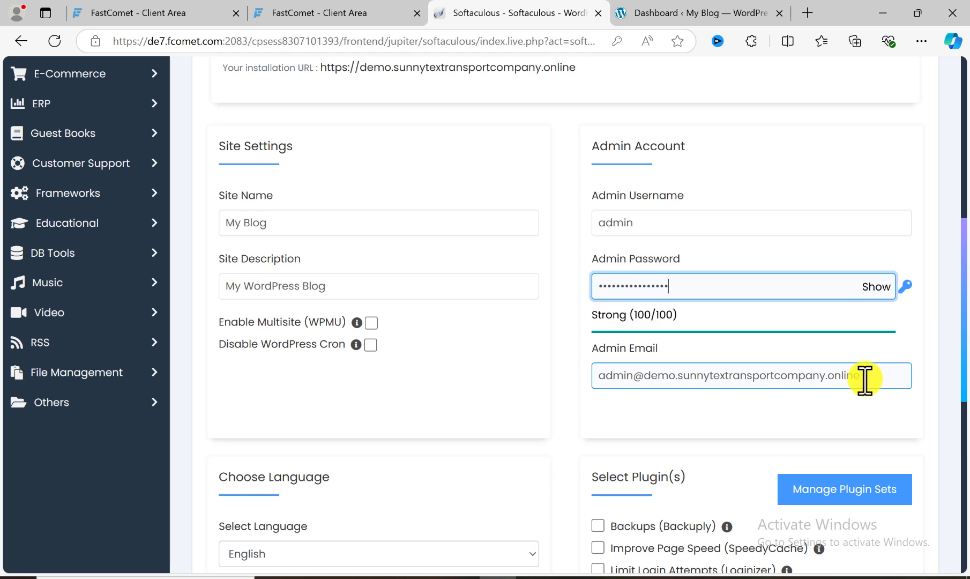
pyautogui.moveTo(866, 375); pyautogui.dragTo(589, 379)
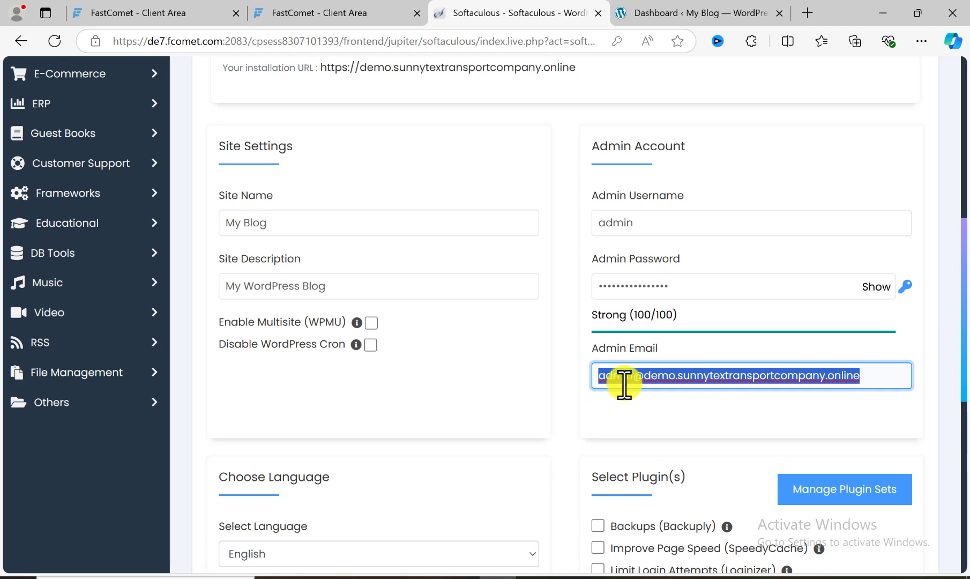
pyautogui.write('mesuu')
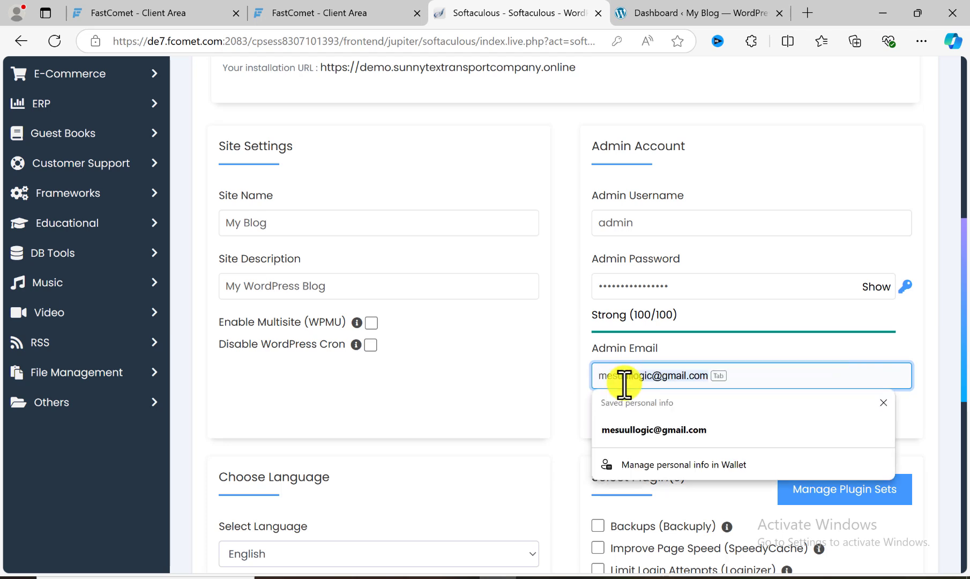
pyautogui.click(783, 348)
pyautogui.write('esuu')
pyautogui.press('Tab')
# - Recheck that the installation directory is empty, start the WordPress installation, and dismiss the browser's offer to save the password
pyautogui.scroll(-1, 693, 429)
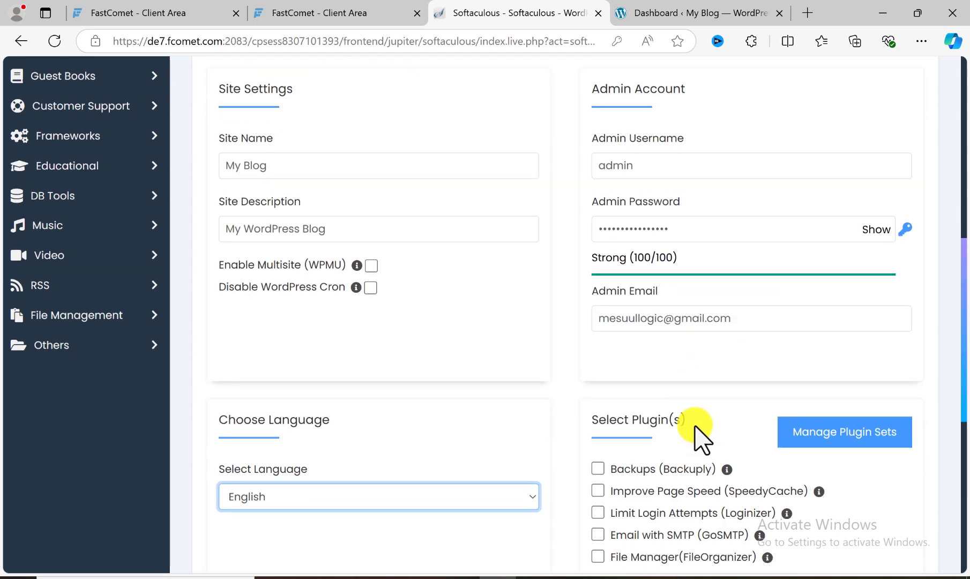
pyautogui.scroll(5, 698, 438)
pyautogui.click(553, 247)
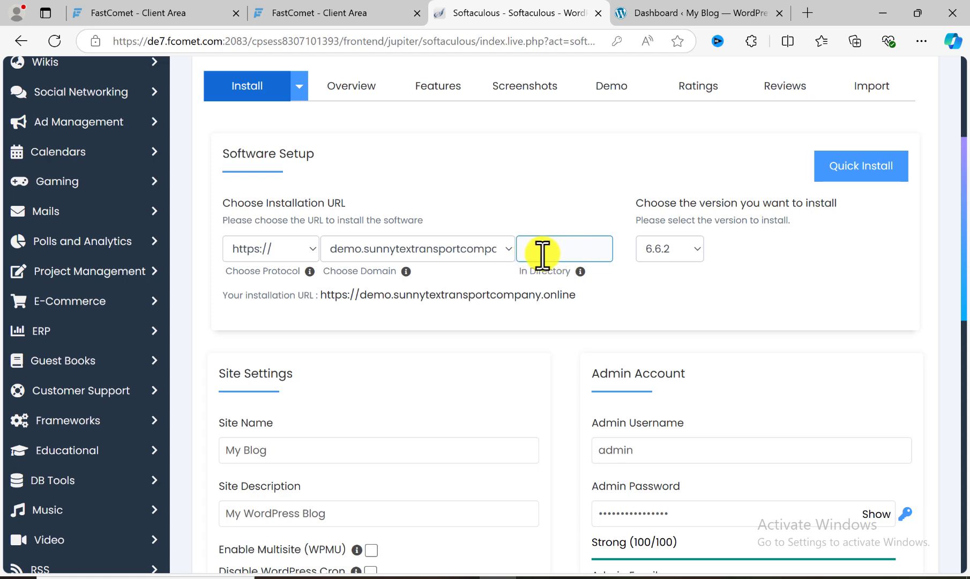
pyautogui.scroll(-8, 574, 325)
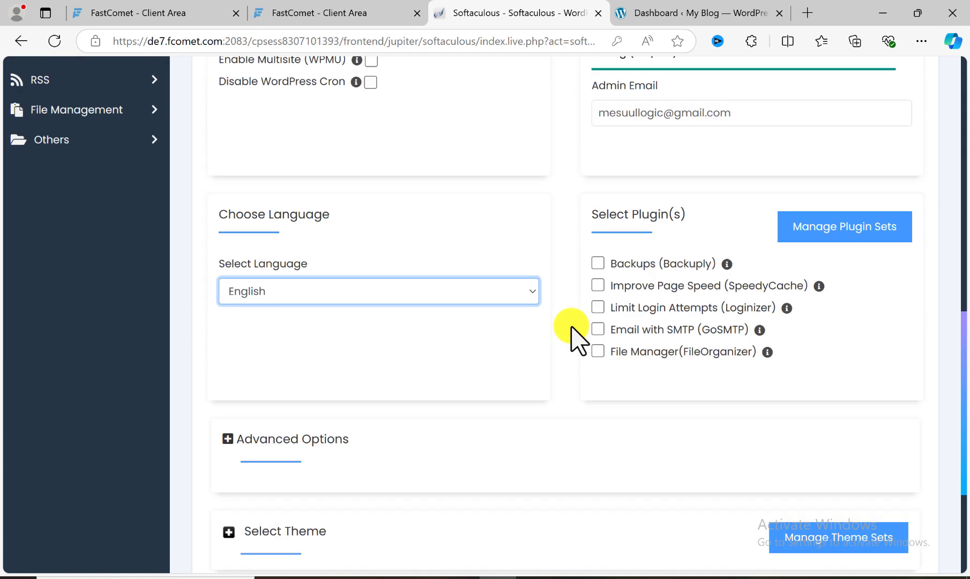
pyautogui.scroll(-2, 578, 340)
pyautogui.click(573, 486)
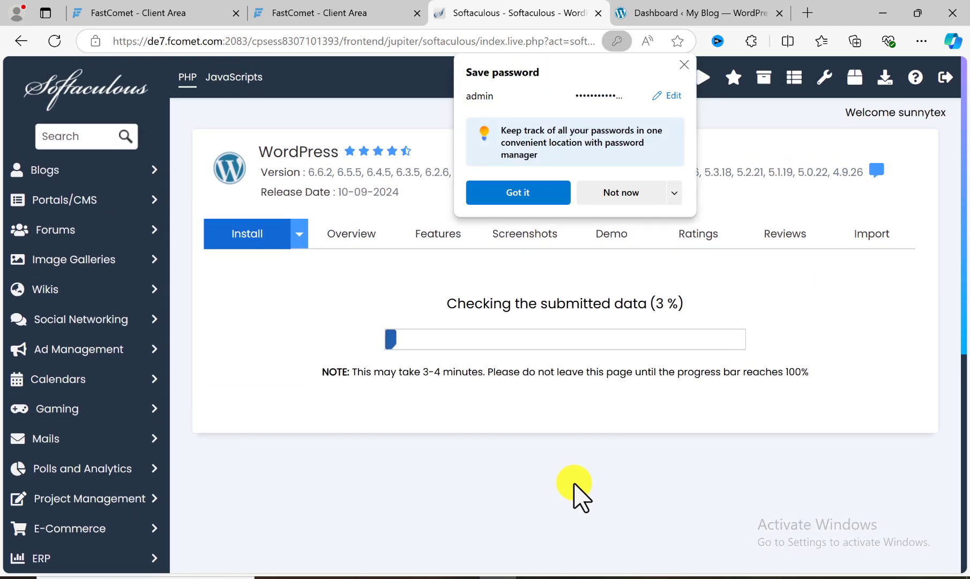
pyautogui.click(687, 68)
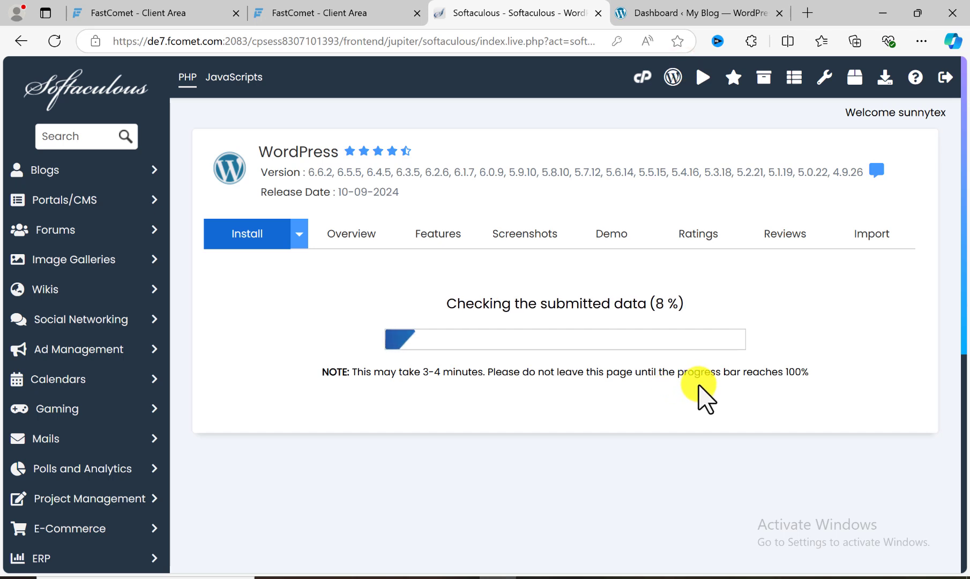
# - Open the demo subdomain's administrative URL from the installation page and view its WordPress dashboard
pyautogui.scroll(-1, 698, 385)
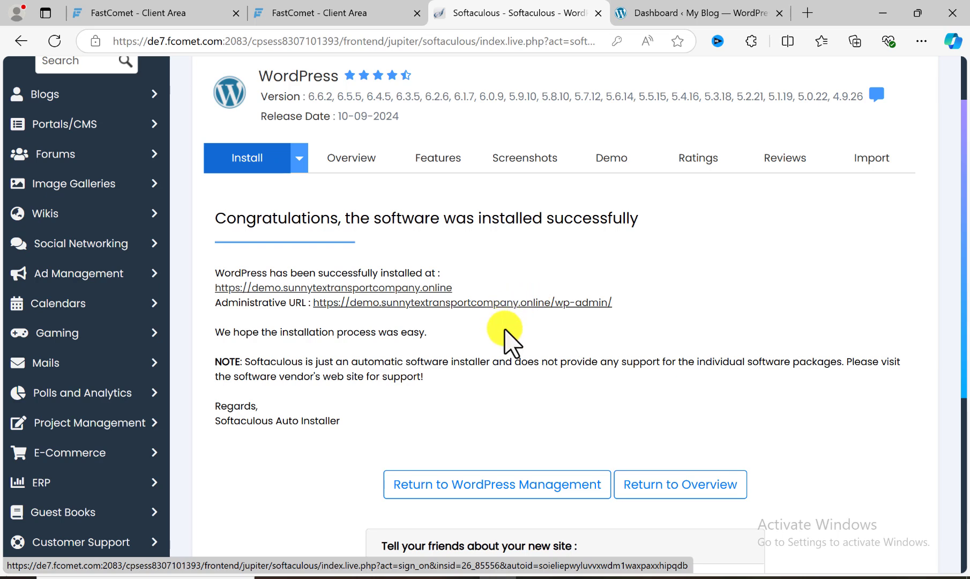
pyautogui.click(496, 302)
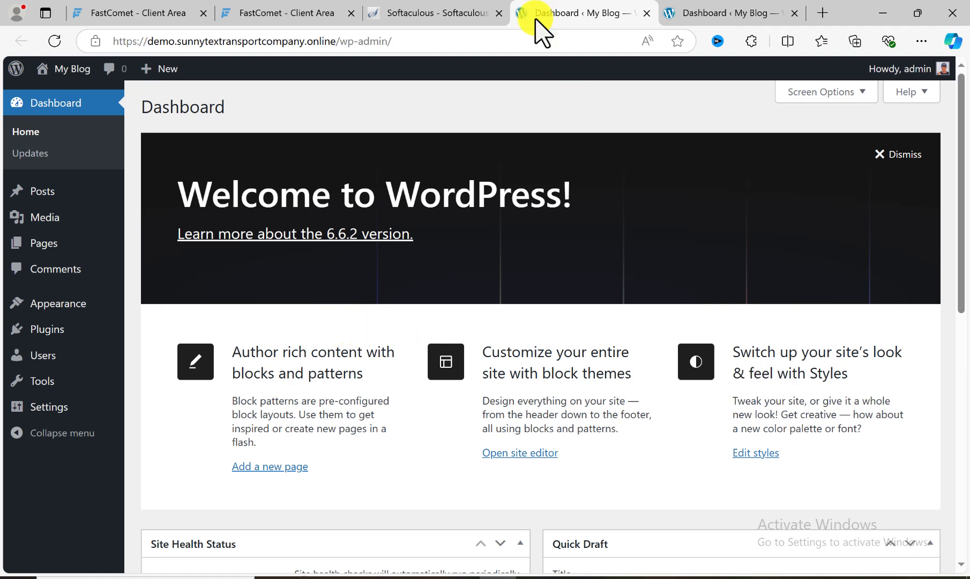
pyautogui.click(421, 13)
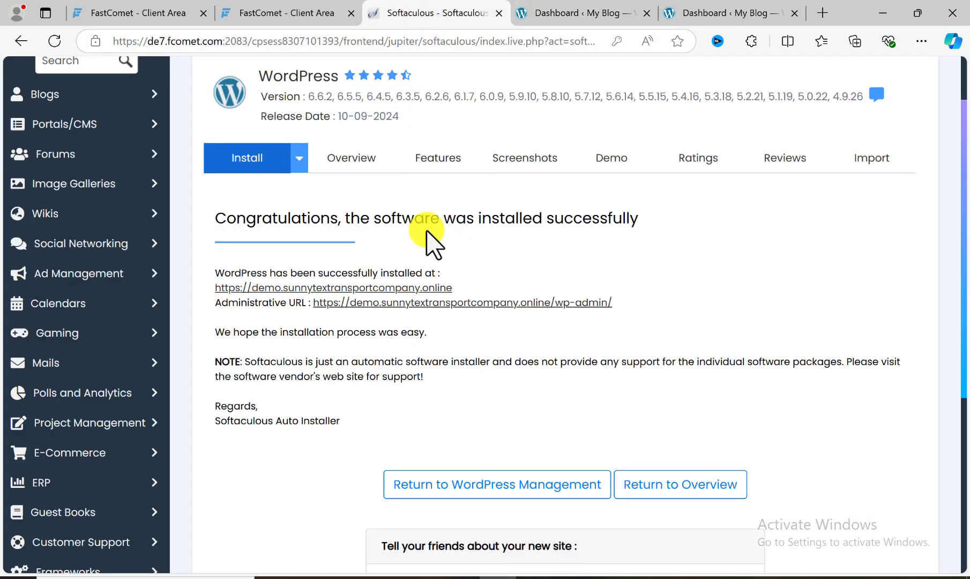
pyautogui.scroll(2, 429, 238)
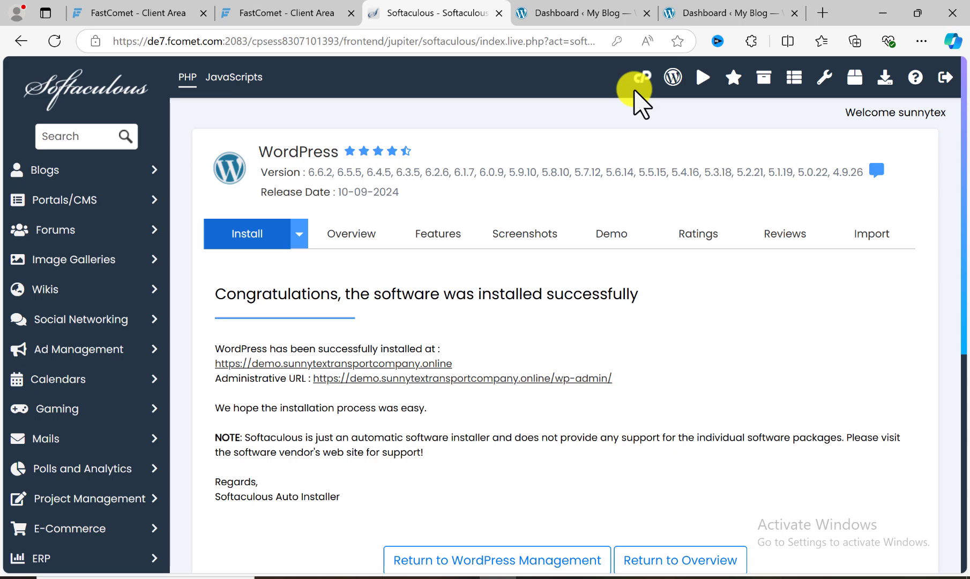
pyautogui.click(549, 13)
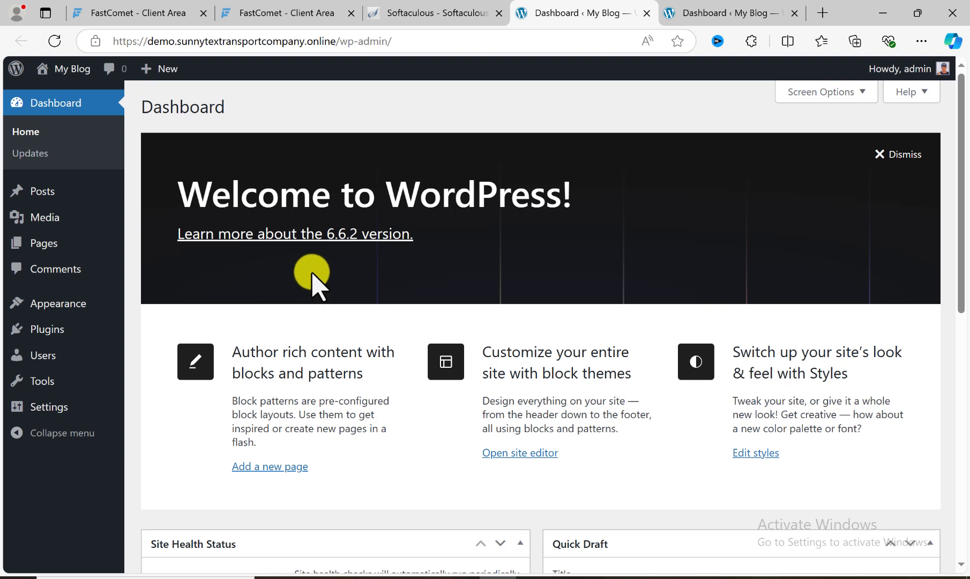
# - Return from Softaculous to cPanel, open Email Accounts, and start creating a new email account
pyautogui.click(418, 11)
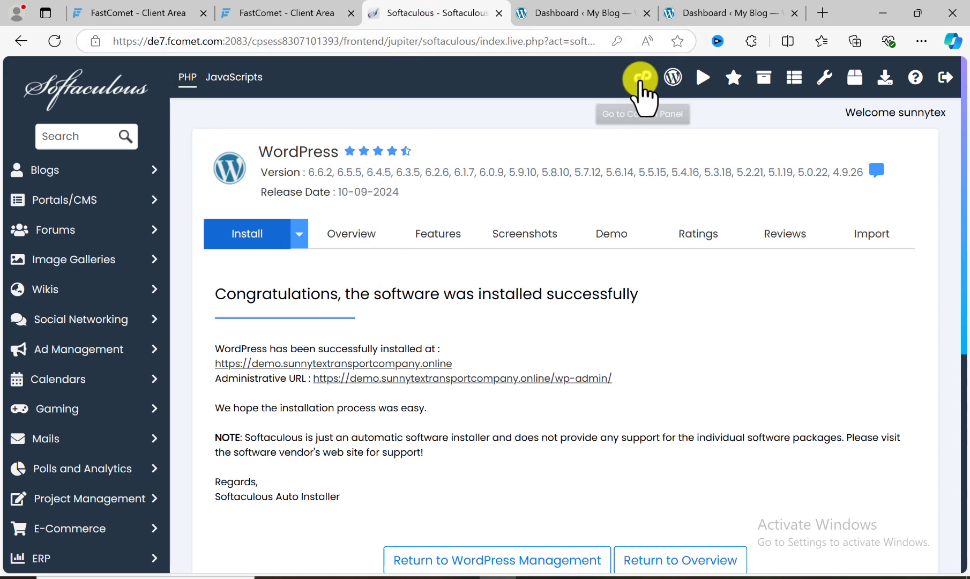
pyautogui.click(641, 79)
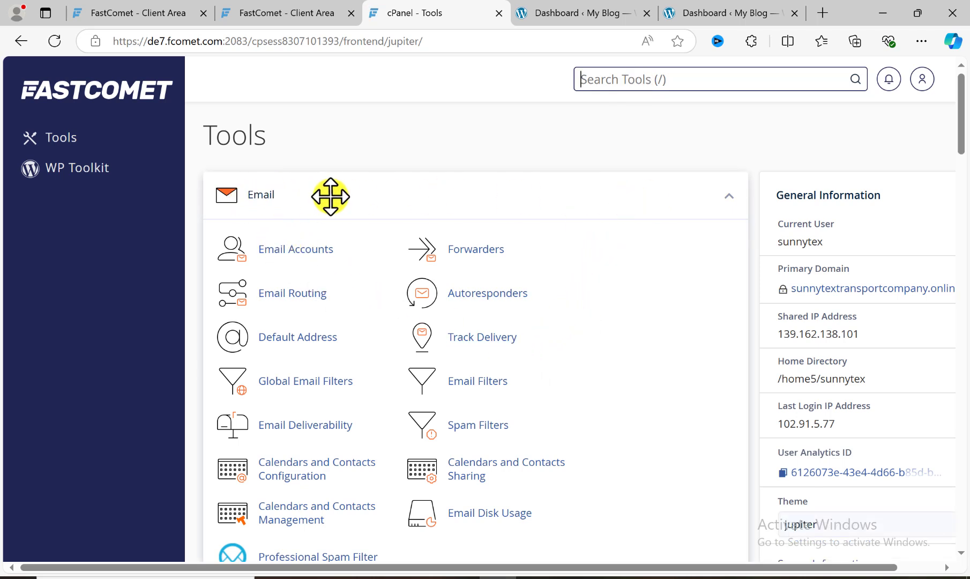
pyautogui.click(313, 250)
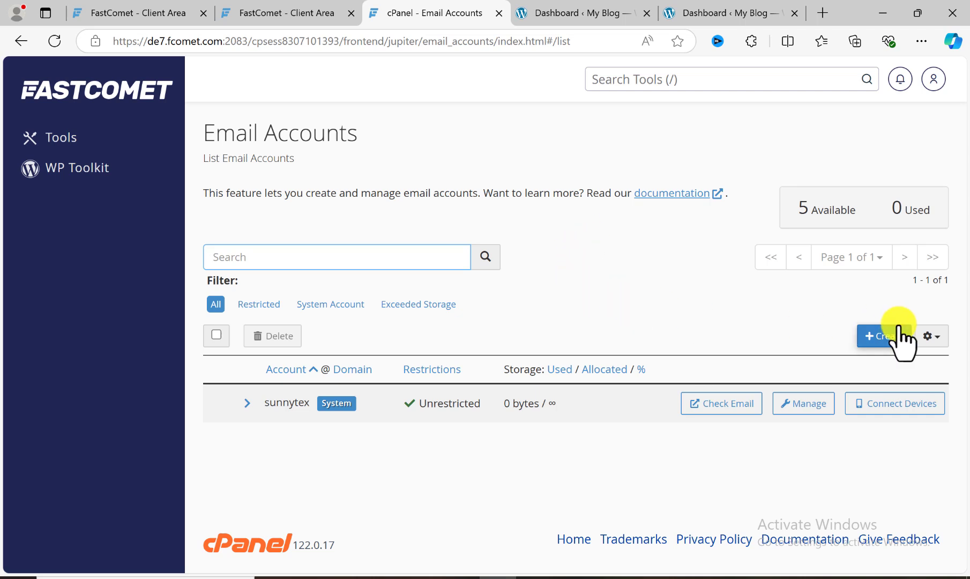
pyautogui.click(886, 336)
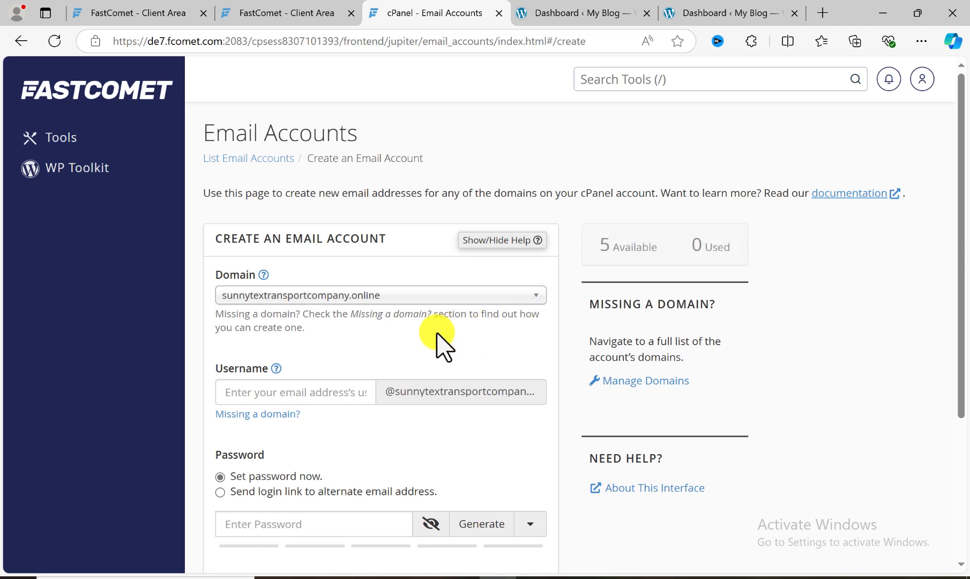
# - Select sunnytextransportcompany.online as the new email account's domain and enter the mailbox username
pyautogui.click(256, 296)
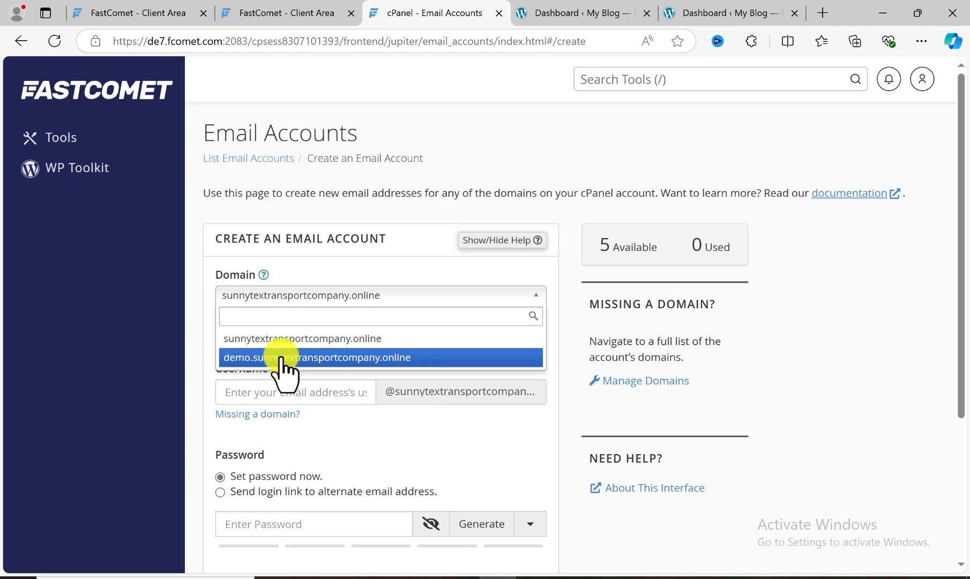
pyautogui.click(253, 340)
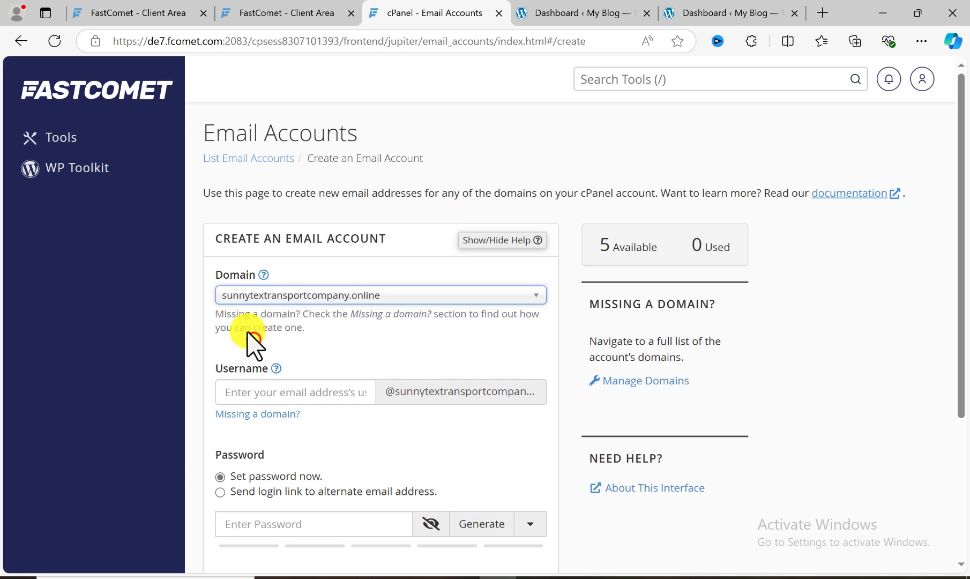
pyautogui.scroll(-1, 306, 346)
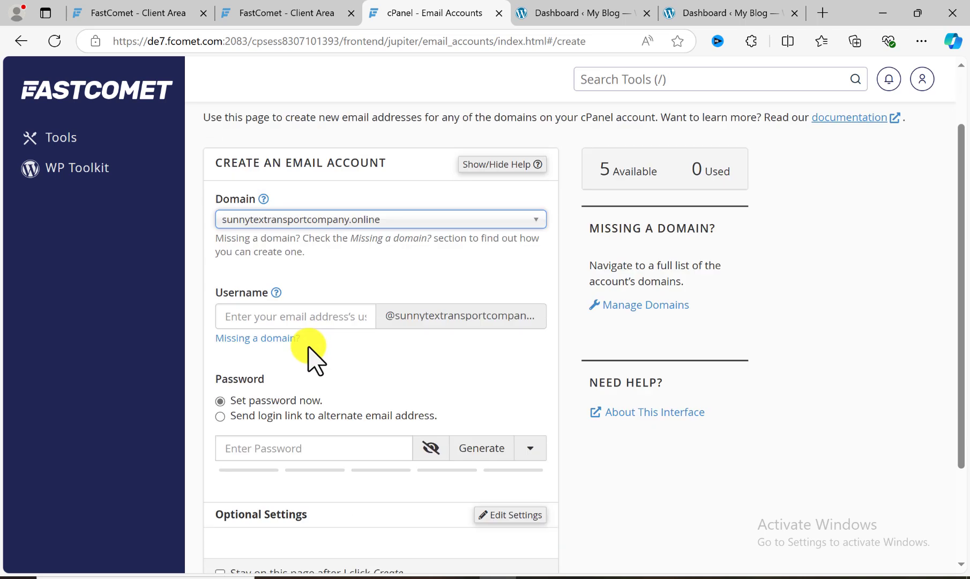
pyautogui.click(282, 319)
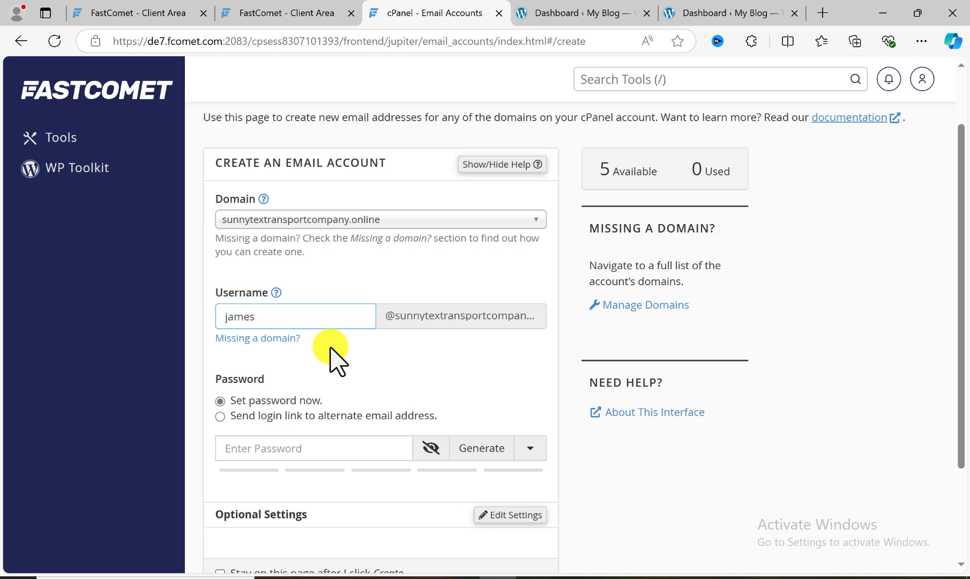
pyautogui.click(329, 347)
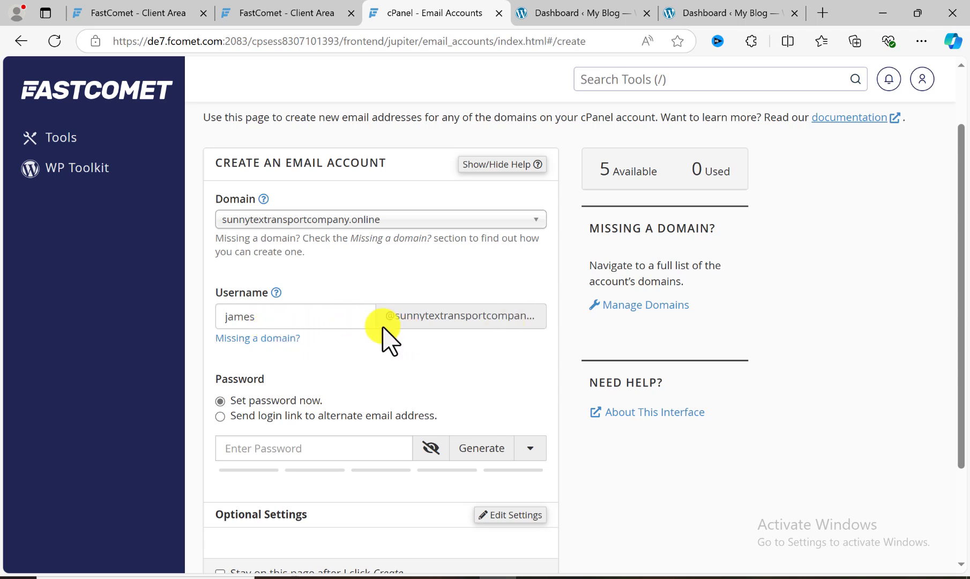
pyautogui.scroll(-1, 367, 352)
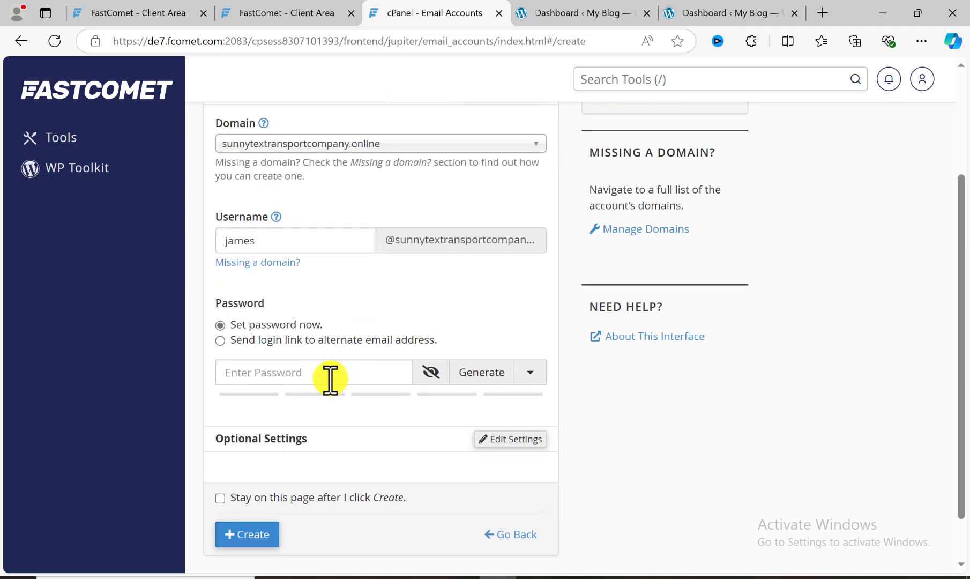
# - Enter a password for the new mailbox, create the email account, and dismiss the browser's offer to save the password
pyautogui.click(330, 377)
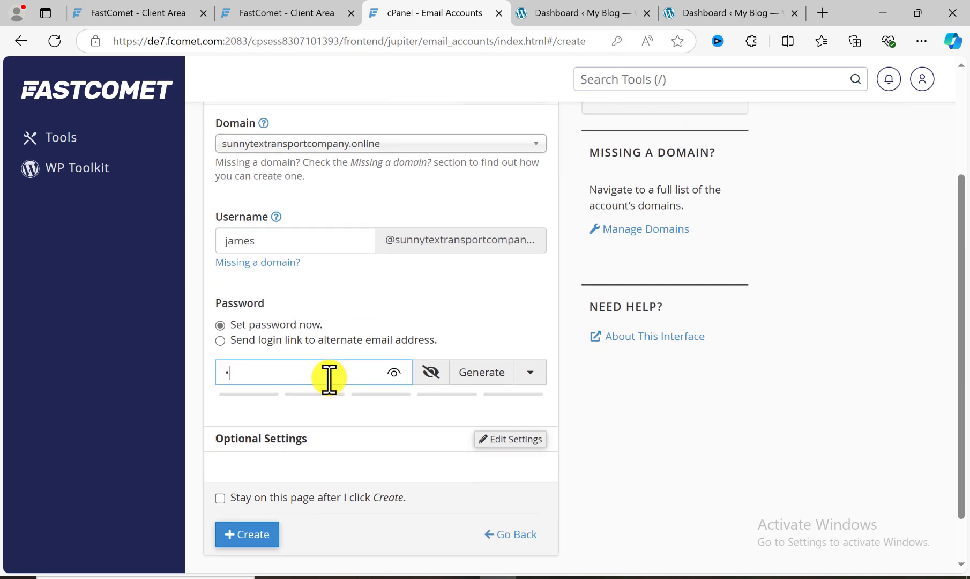
pyautogui.press('BackSpace')
pyautogui.write('••')
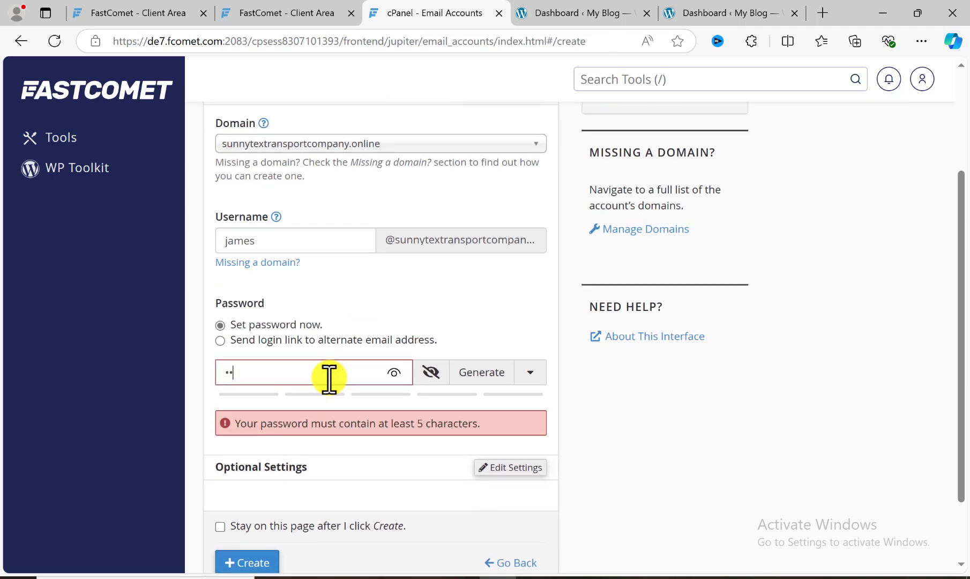
pyautogui.write('••••')
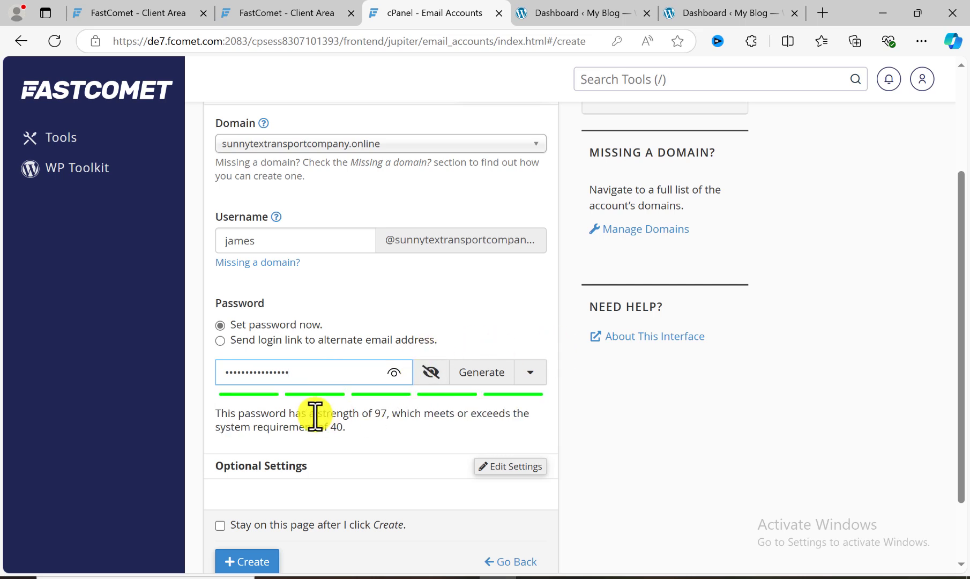
pyautogui.scroll(-2, 314, 408)
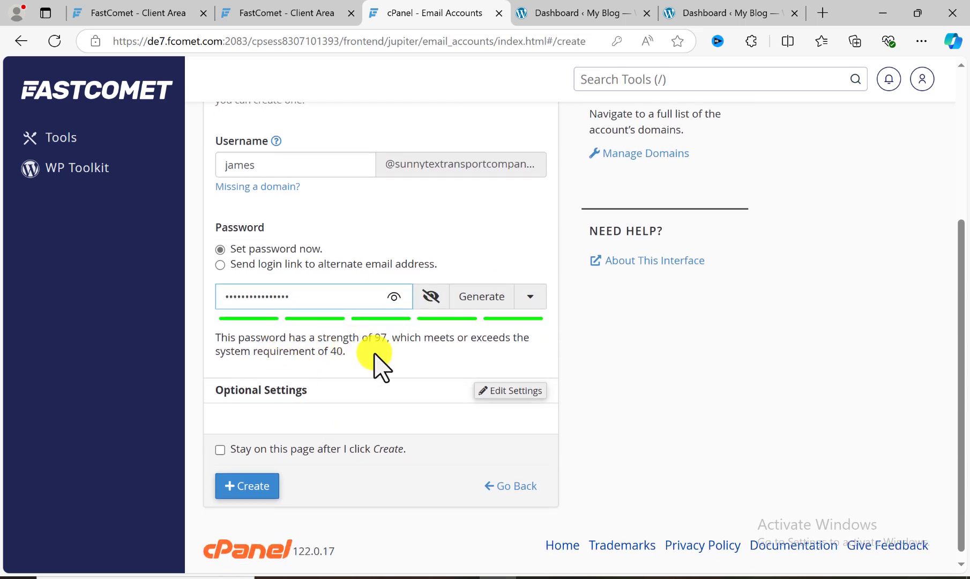
pyautogui.scroll(-1, 370, 397)
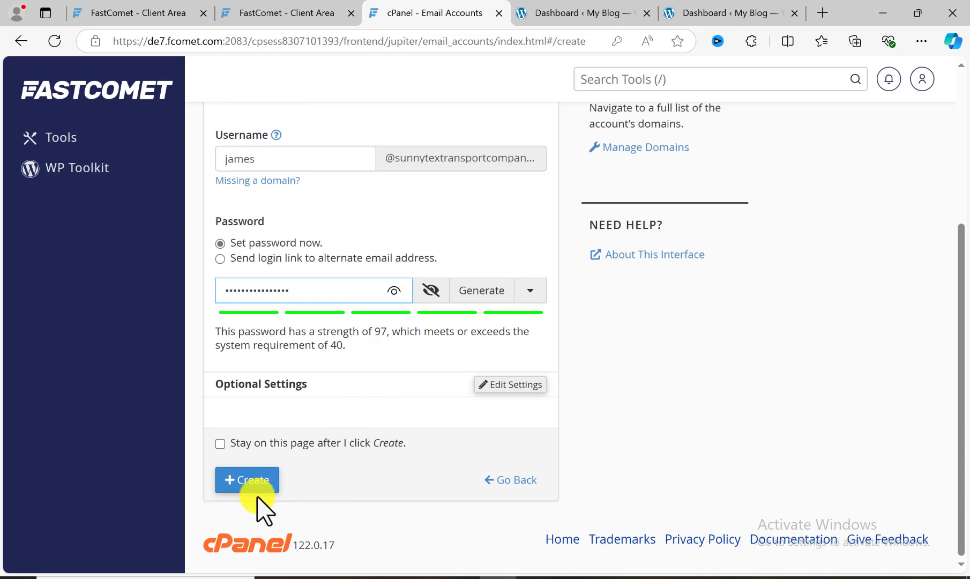
pyautogui.click(247, 482)
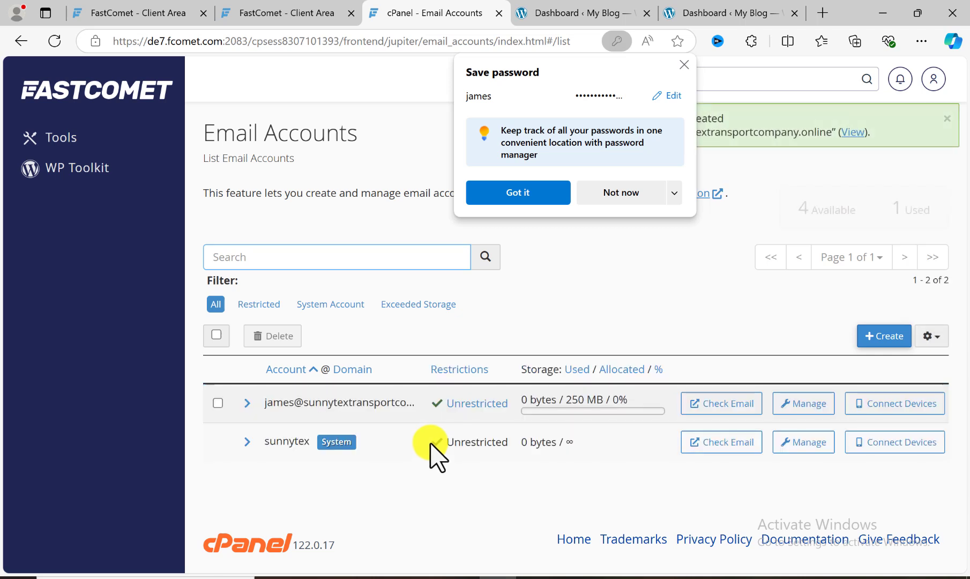
pyautogui.click(685, 64)
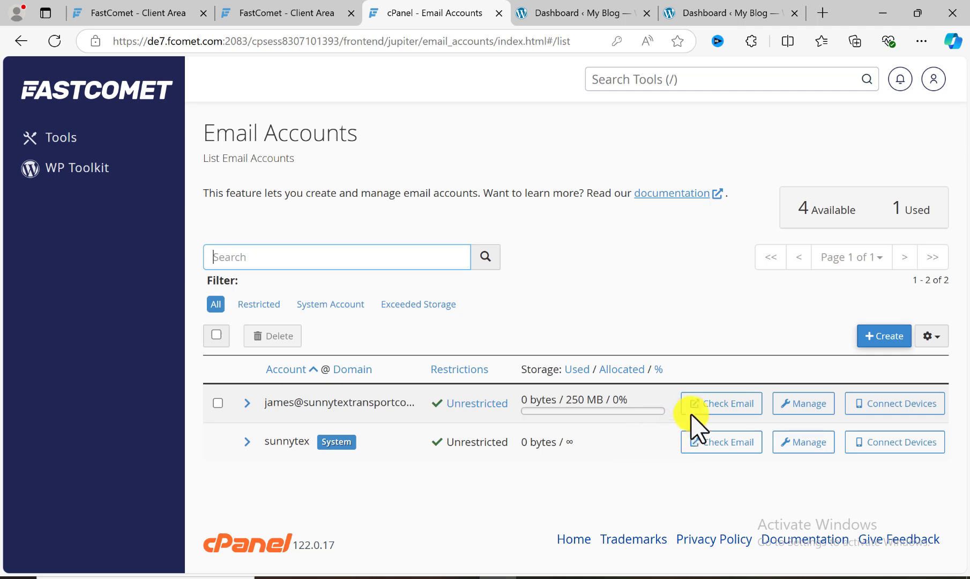
# - Check the new account's email by opening its Roundcube inbox and bring up a blank message
pyautogui.click(713, 410)
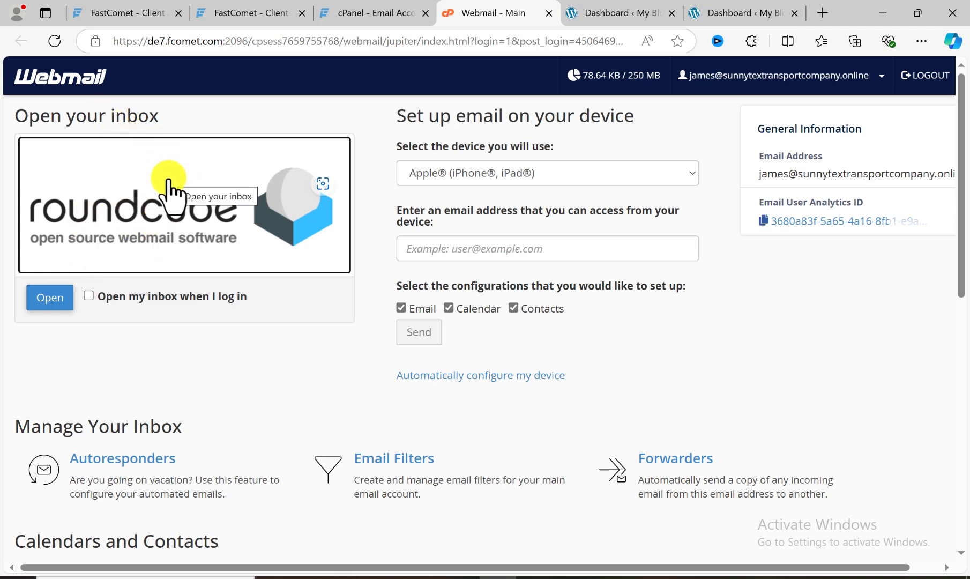
pyautogui.click(48, 299)
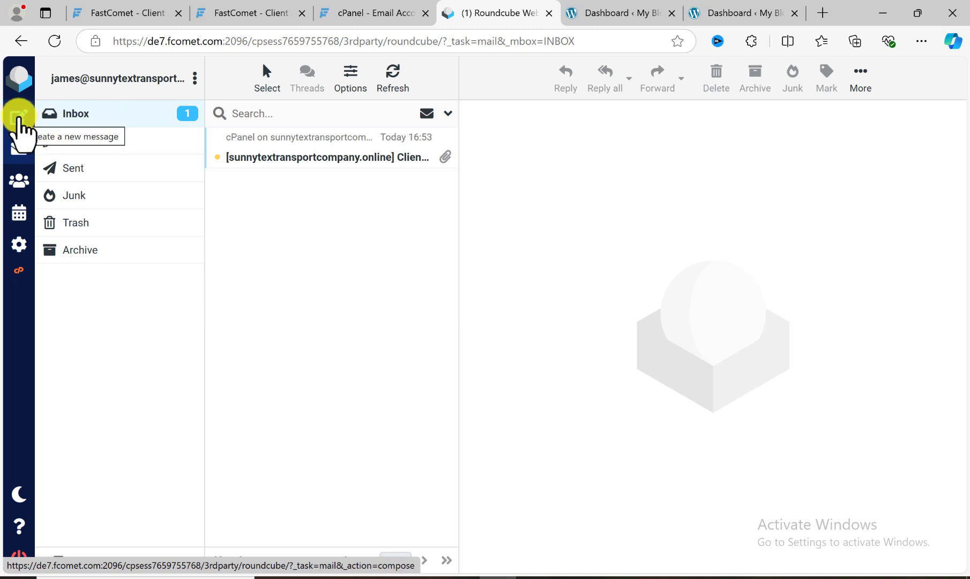
pyautogui.click(20, 118)
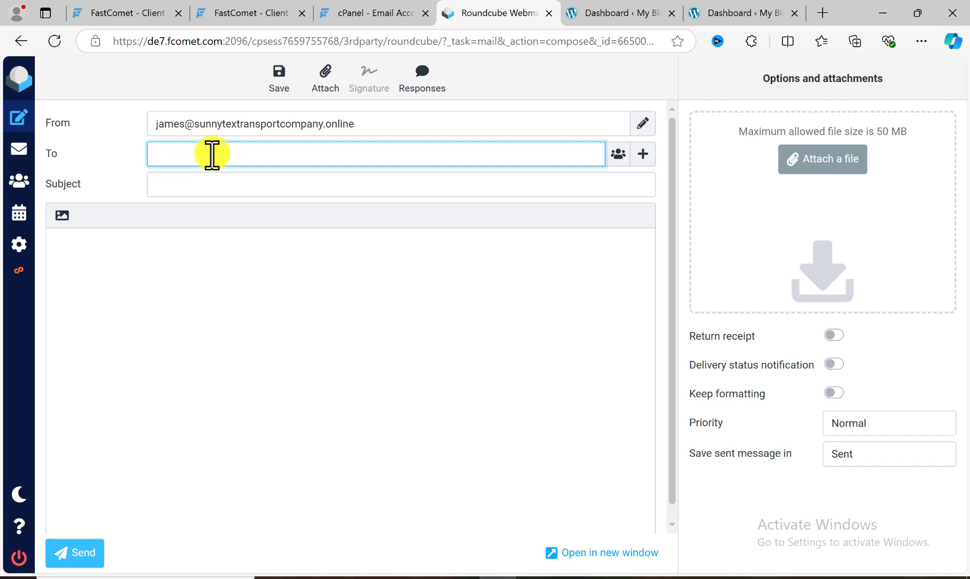
# - View the blank message's subject and body fields, and go back through the inbox to cPanel's Email Accounts list
pyautogui.click(194, 186)
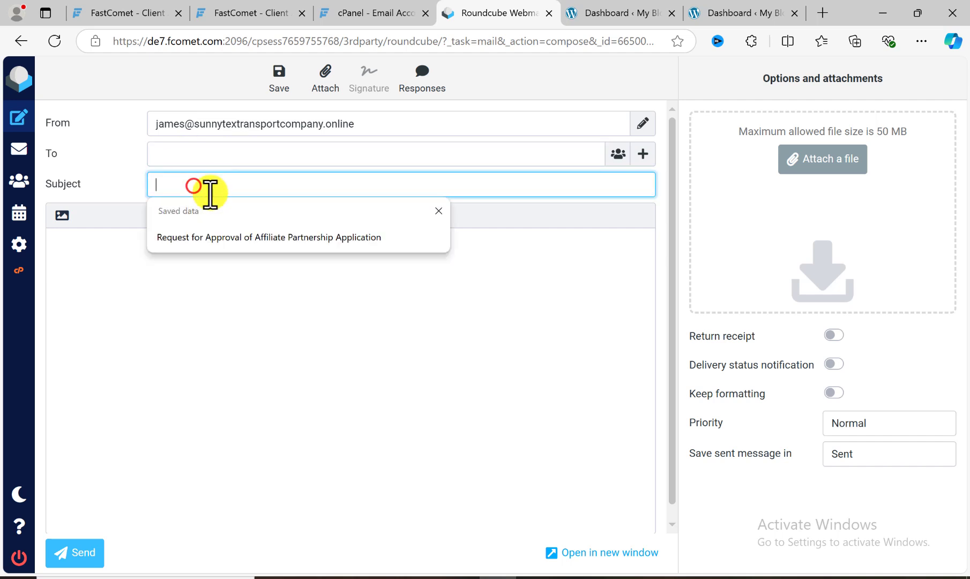
pyautogui.click(112, 237)
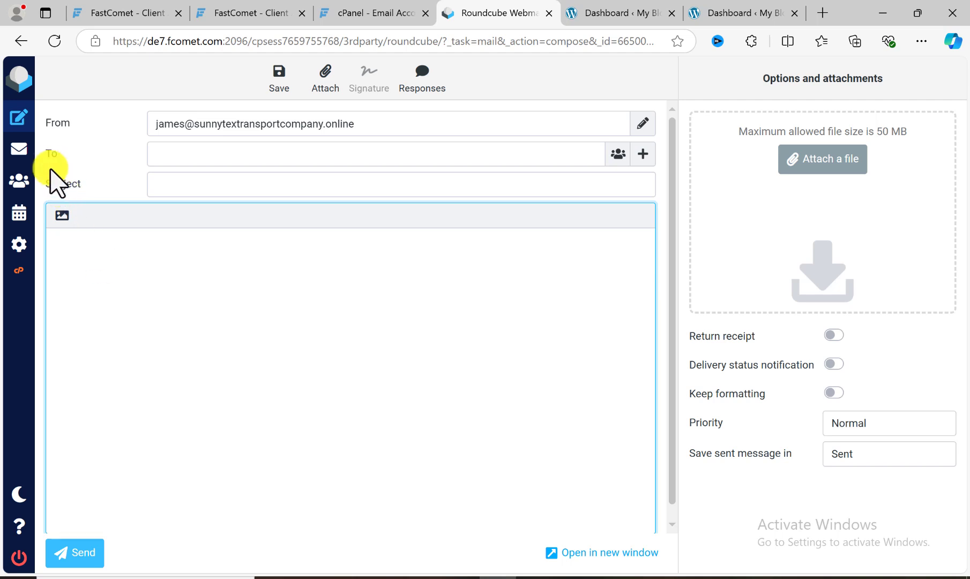
pyautogui.click(19, 151)
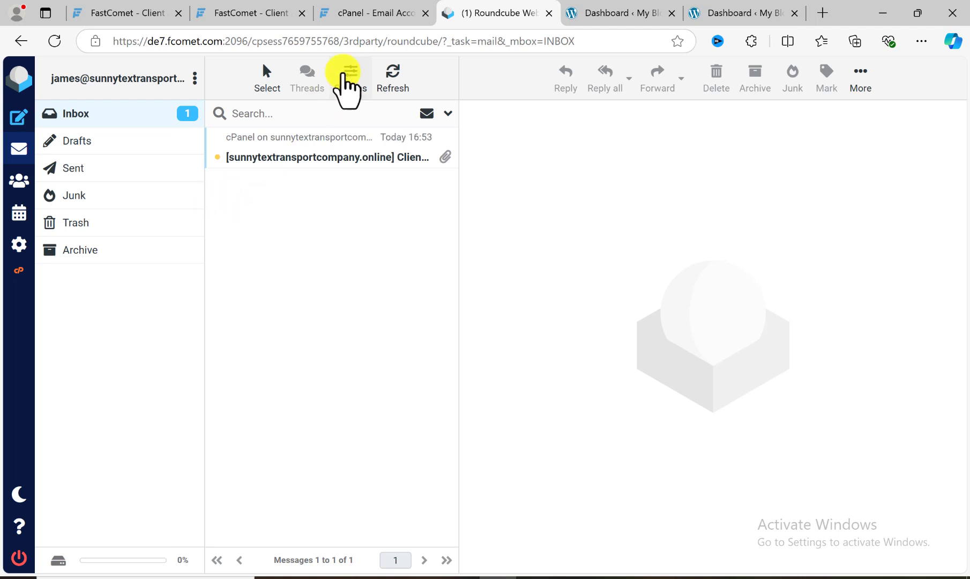
pyautogui.click(368, 21)
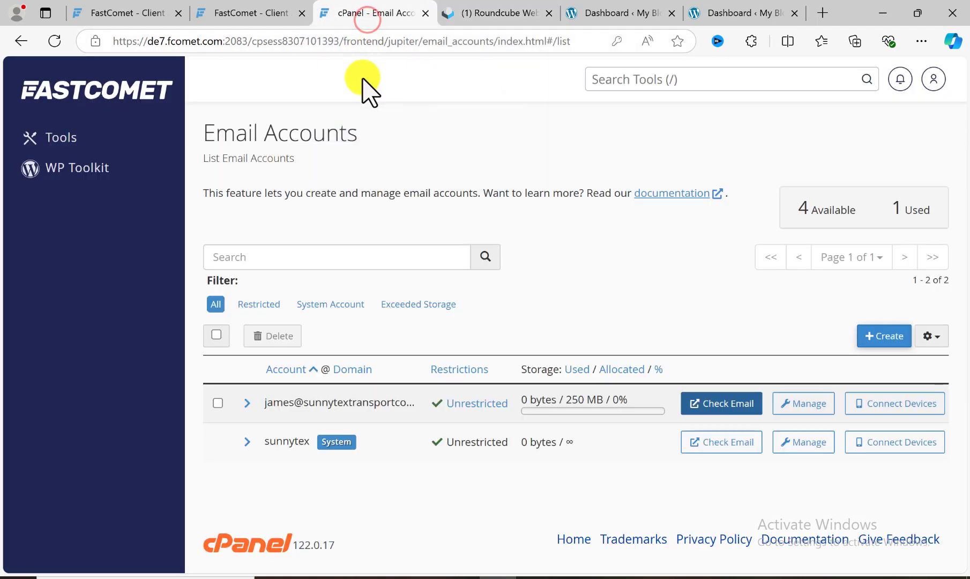